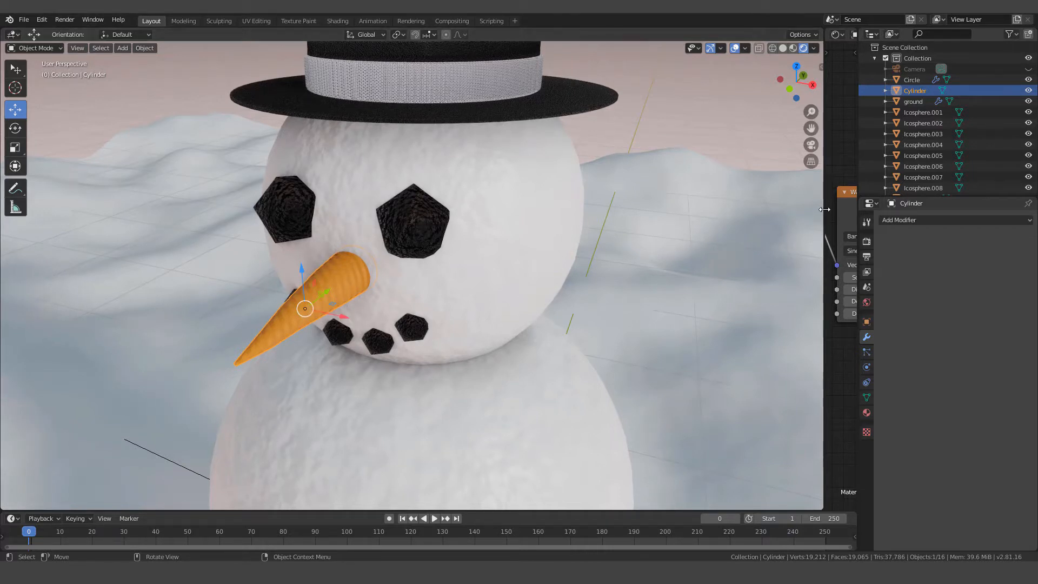
# Step: Enlarge the shader editor and set the carrot nose's Wave Texture scale to 3.400 and distortion to 9.800
pyautogui.moveTo(824, 209); pyautogui.dragTo(495, 238)
pyautogui.scroll(2, 742, 280)
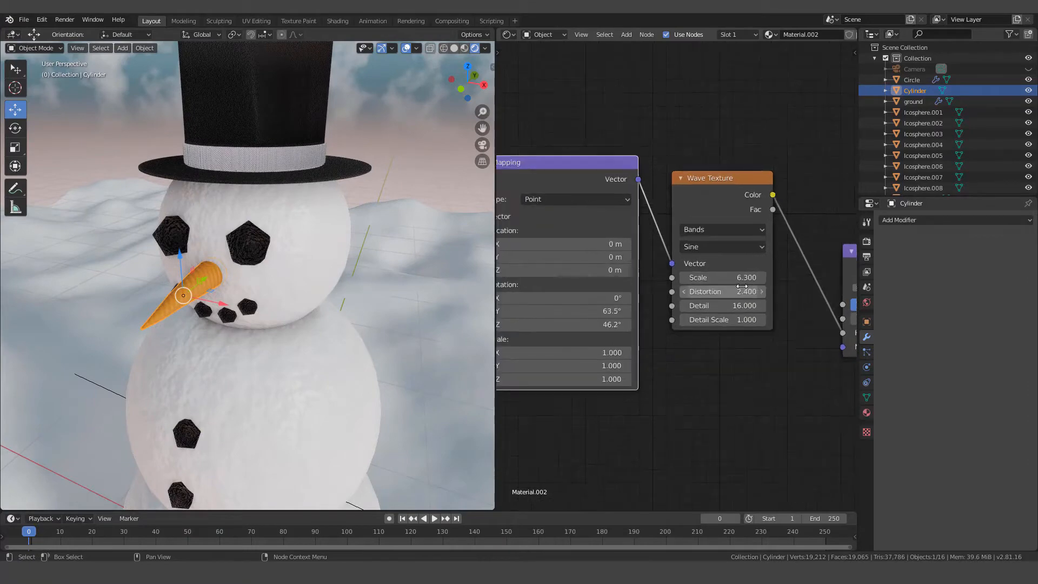
pyautogui.moveTo(743, 280); pyautogui.dragTo(659, 277, button='middle')
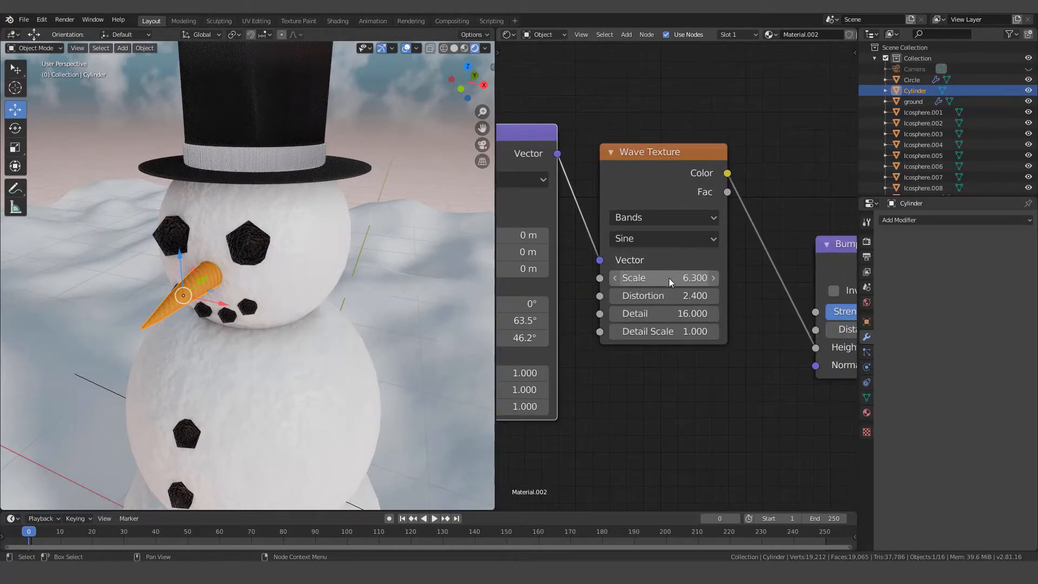
pyautogui.scroll(7, 213, 333)
pyautogui.scroll(-4, 213, 333)
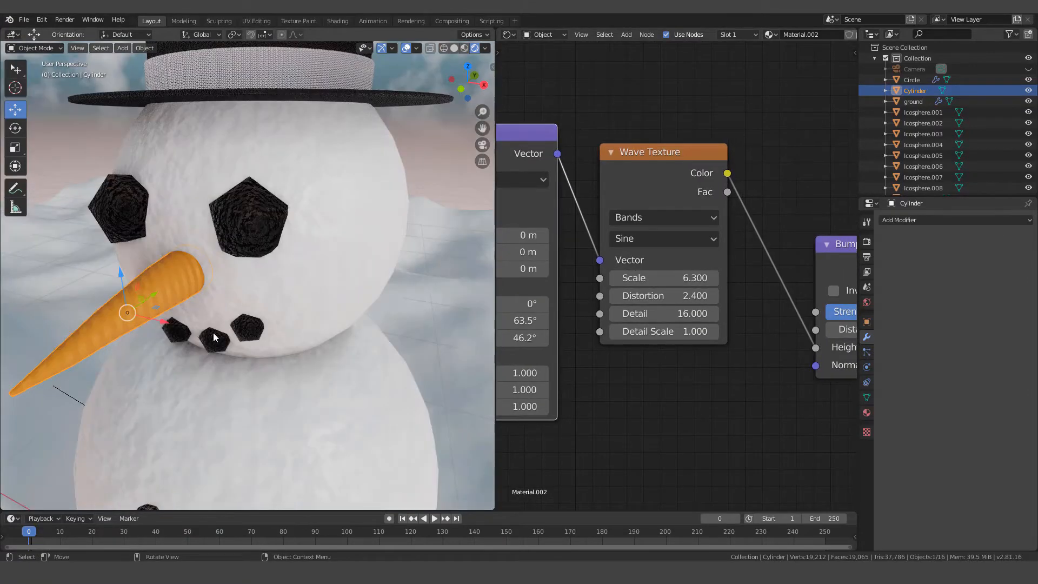
pyautogui.moveTo(214, 337); pyautogui.dragTo(238, 335, button='middle')
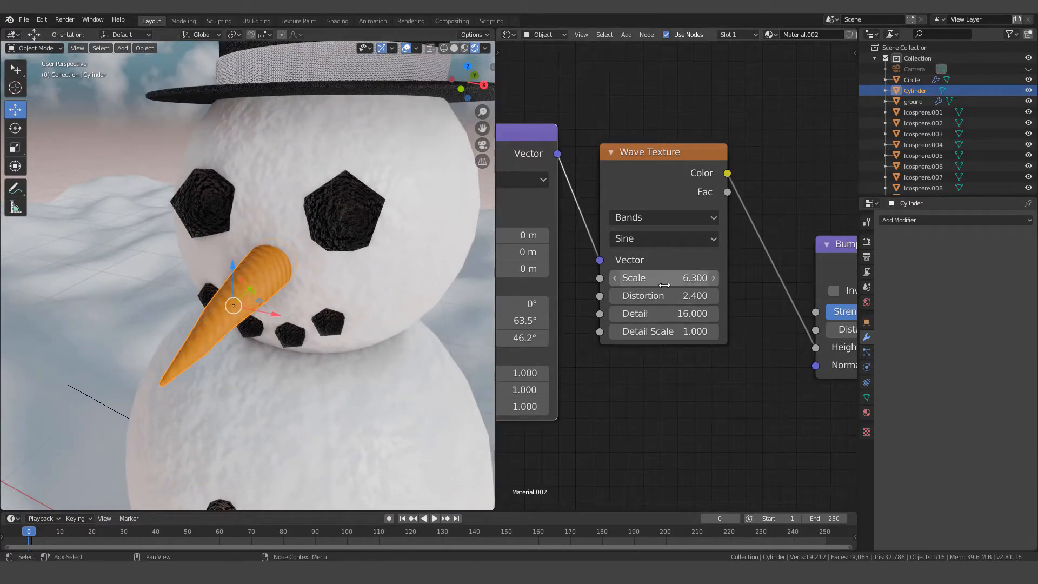
pyautogui.moveTo(694, 279); pyautogui.dragTo(617, 279)
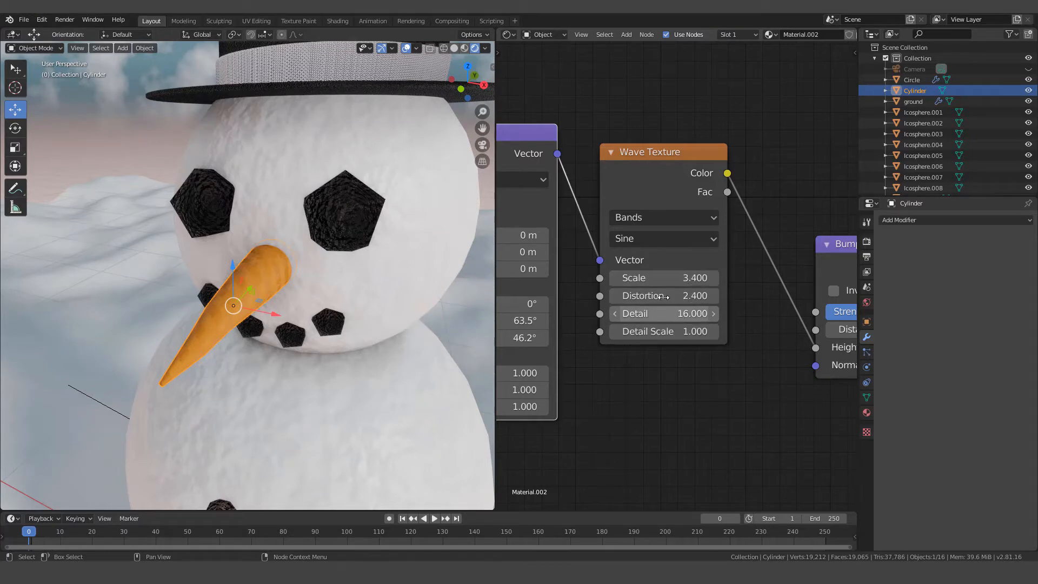
pyautogui.moveTo(660, 299); pyautogui.dragTo(707, 299)
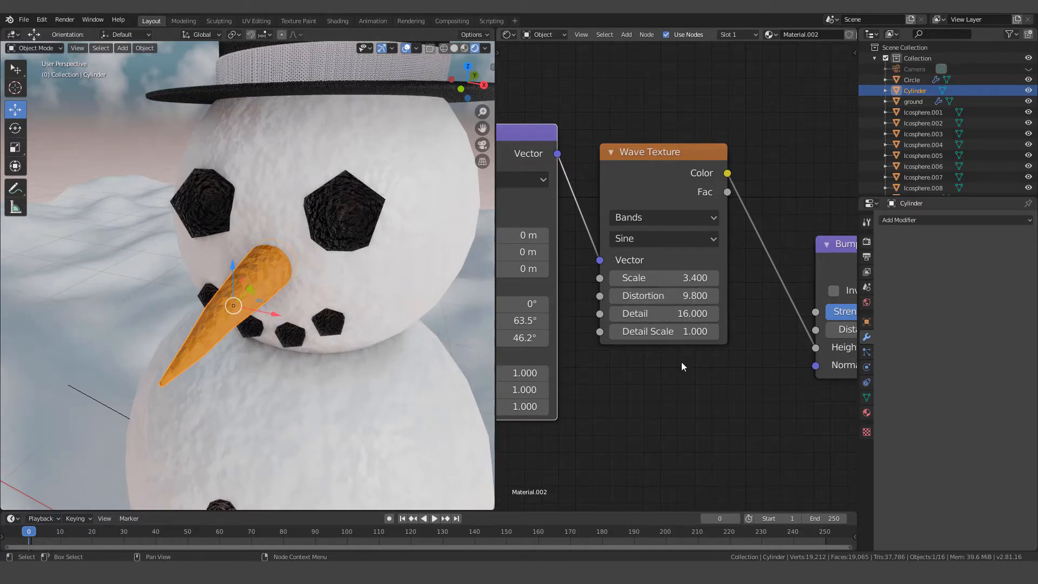
# Step: Set the carrot material's Bump strength to 0.333 and its shader roughness to 0.705
pyautogui.moveTo(764, 346); pyautogui.dragTo(608, 332, button='middle')
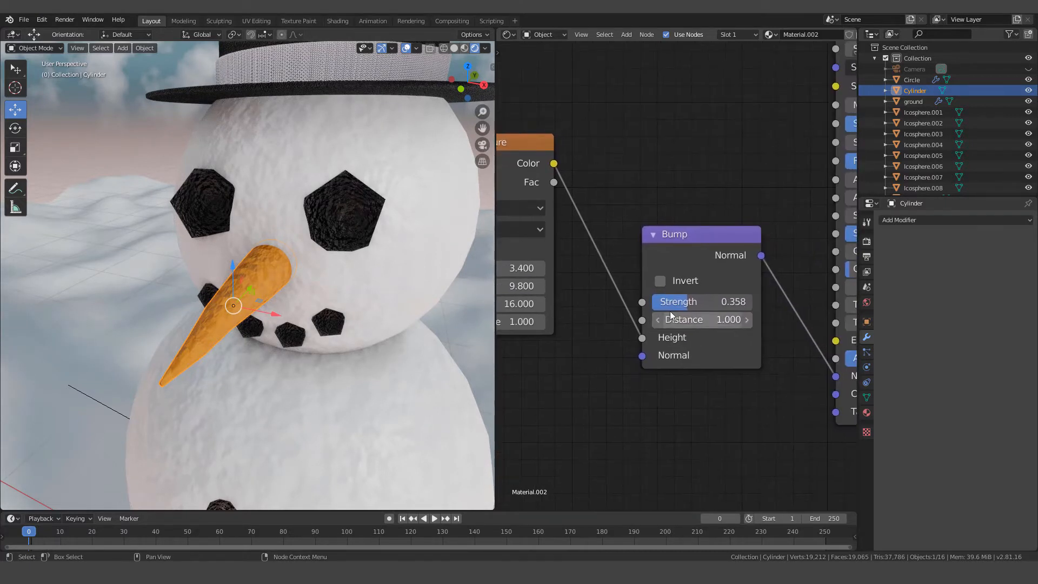
pyautogui.moveTo(703, 302); pyautogui.dragTo(709, 302)
pyautogui.scroll(-3, 276, 304)
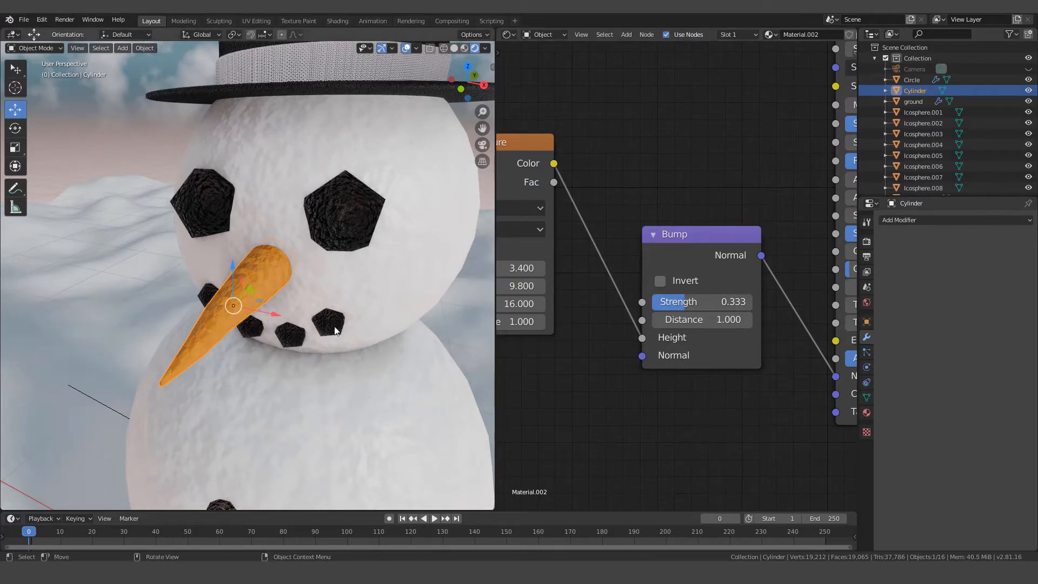
pyautogui.moveTo(287, 313); pyautogui.dragTo(267, 304, button='middle')
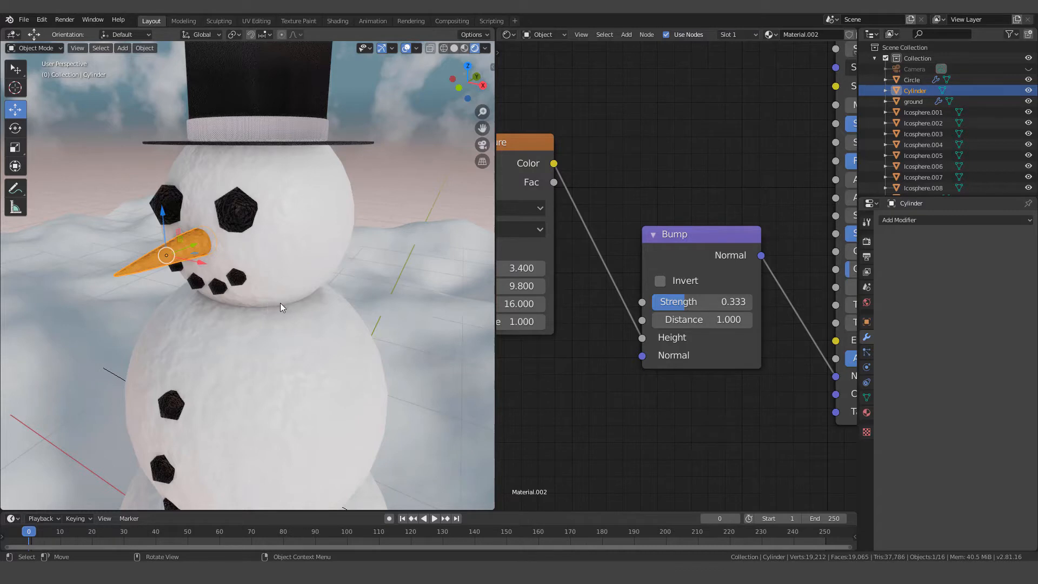
pyautogui.moveTo(782, 187); pyautogui.dragTo(557, 230, button='middle')
pyautogui.moveTo(742, 205)
pyautogui.mouseDown()
pyautogui.moveTo(706, 205)
pyautogui.moveTo(749, 205)
pyautogui.mouseUp()
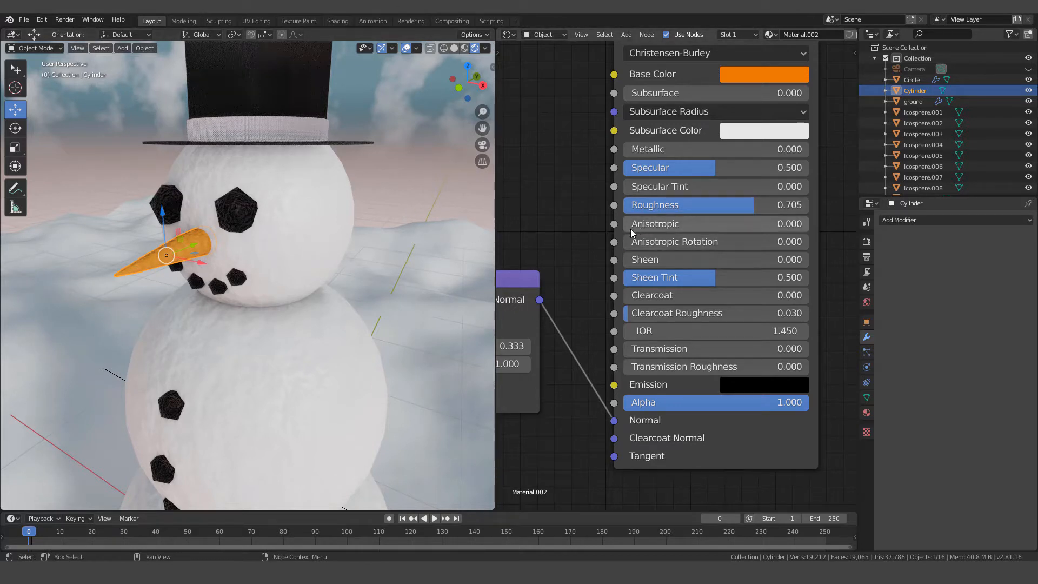
# Step: Join the shader editor area into the 3D viewport so the viewport fills the space
pyautogui.rightClick(495, 216)
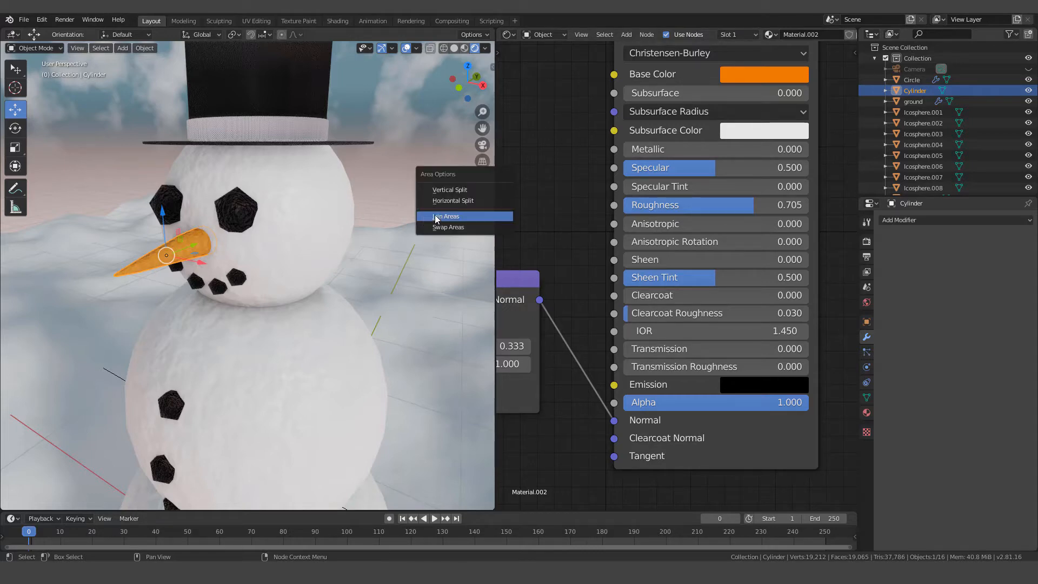
pyautogui.click(468, 216)
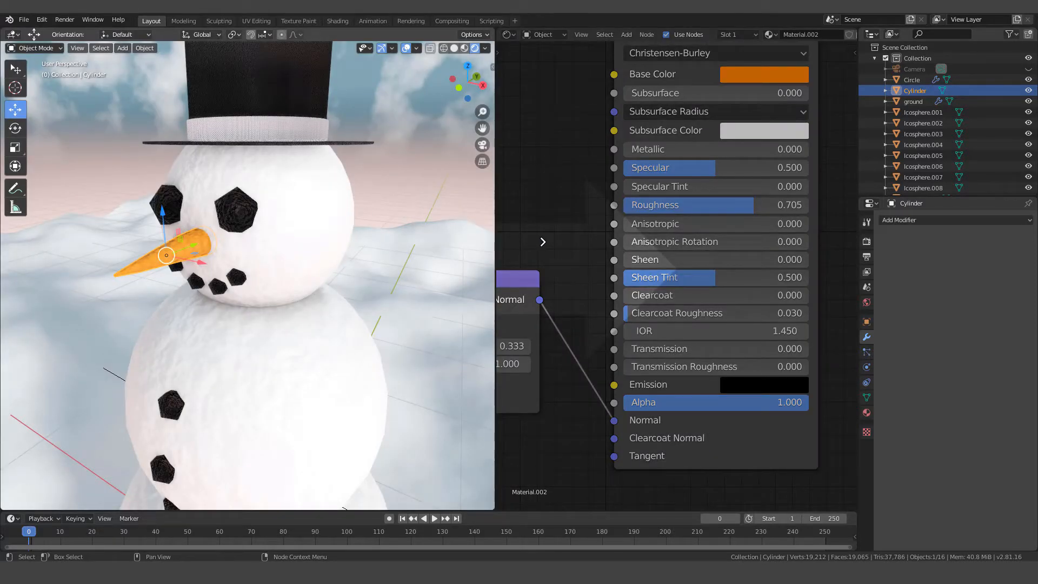
pyautogui.moveTo(543, 241); pyautogui.dragTo(541, 239)
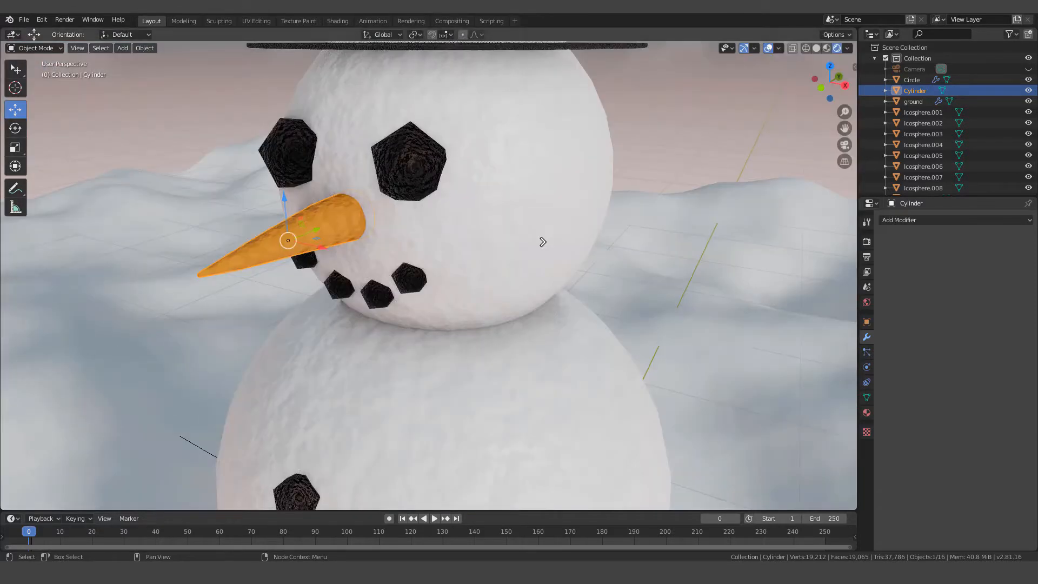
# Step: Examine the snowman's textured nose, face and full body in the rendered view
pyautogui.scroll(-6, 596, 292)
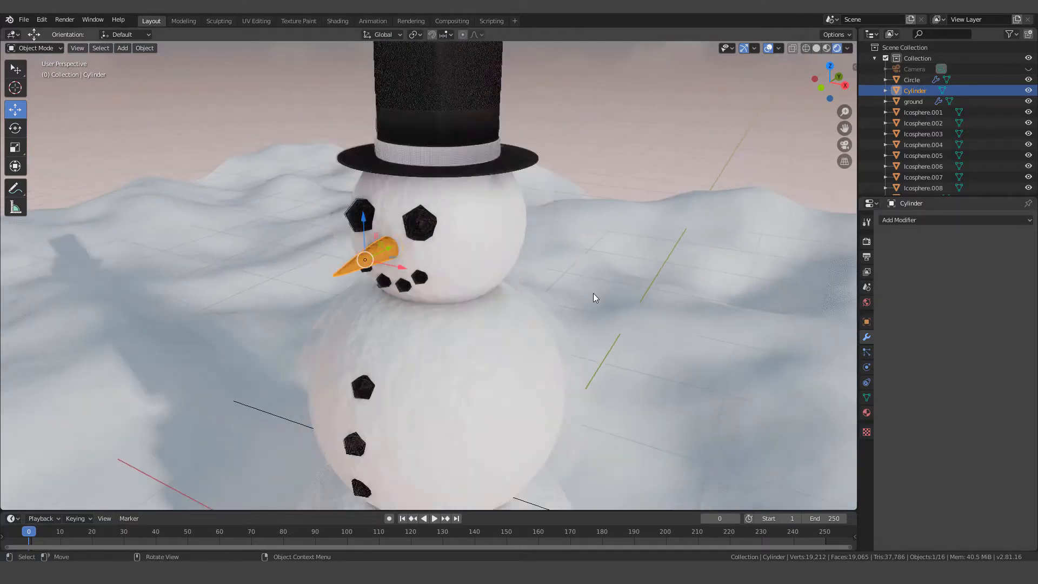
pyautogui.scroll(2, 593, 293)
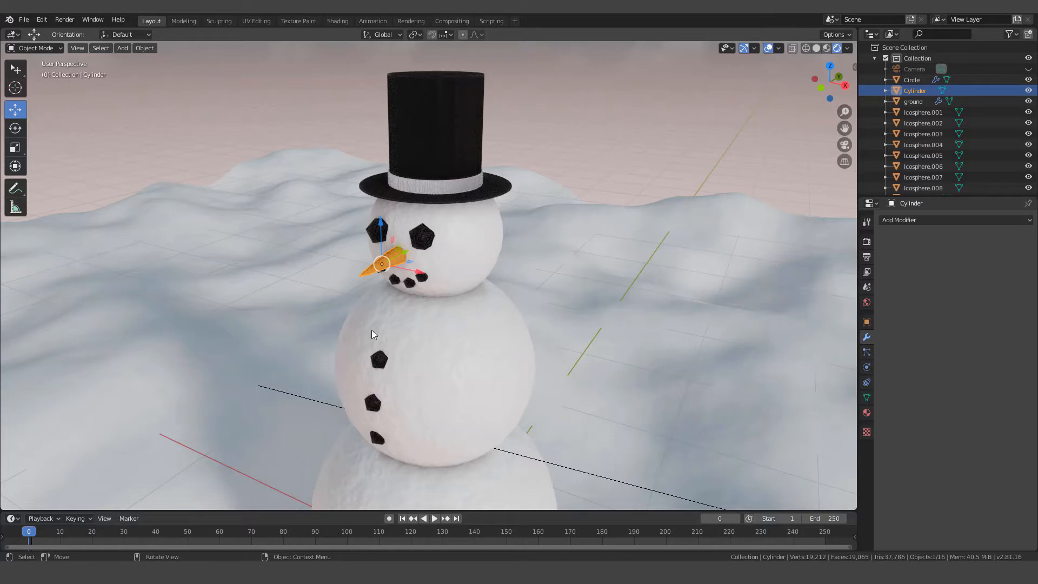
pyautogui.scroll(3, 430, 313)
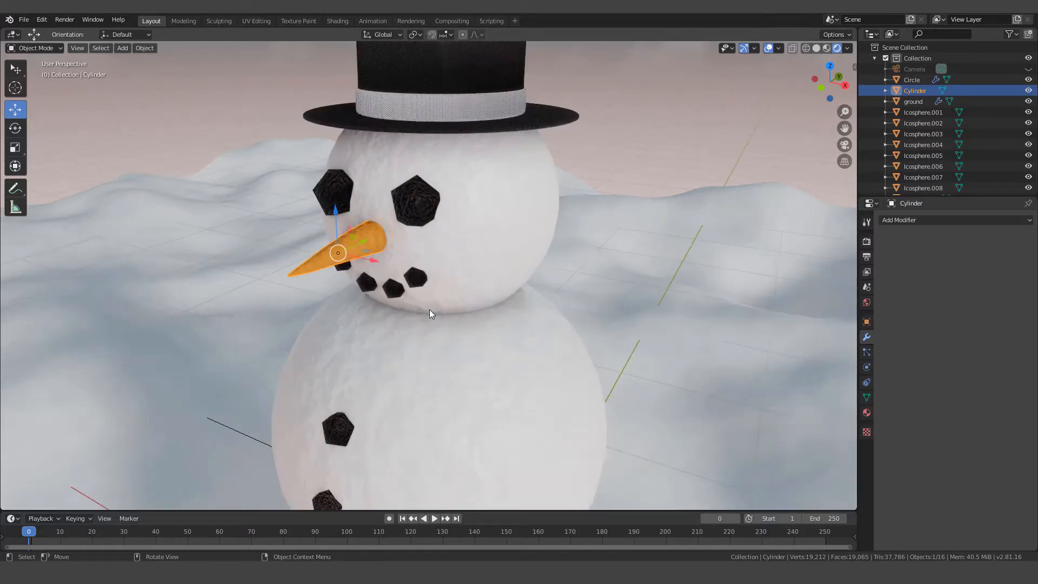
pyautogui.moveTo(447, 310); pyautogui.dragTo(469, 318, button='middle')
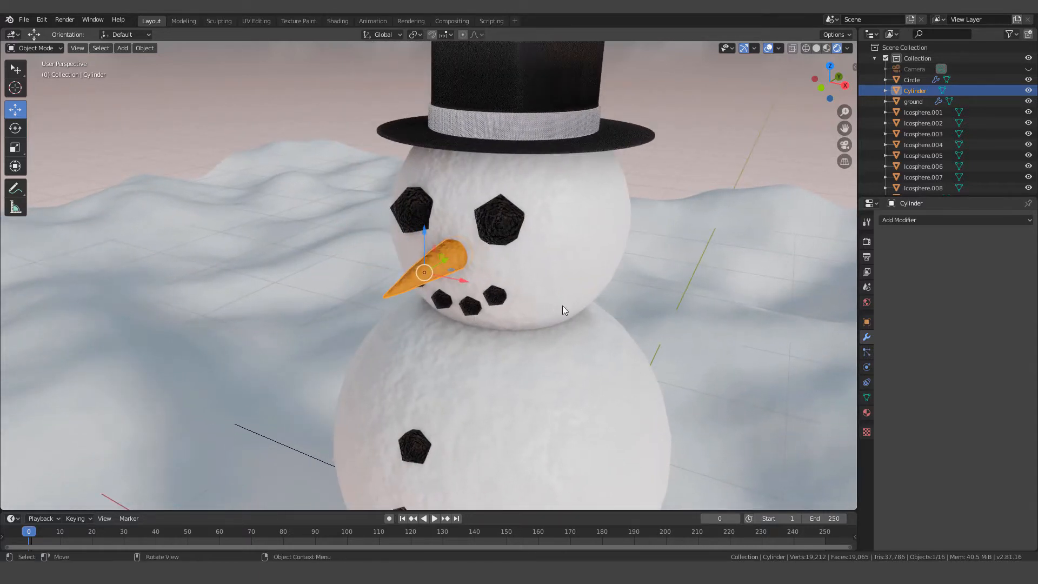
pyautogui.moveTo(562, 311); pyautogui.dragTo(482, 249, button='middle')
pyautogui.scroll(-2, 481, 252)
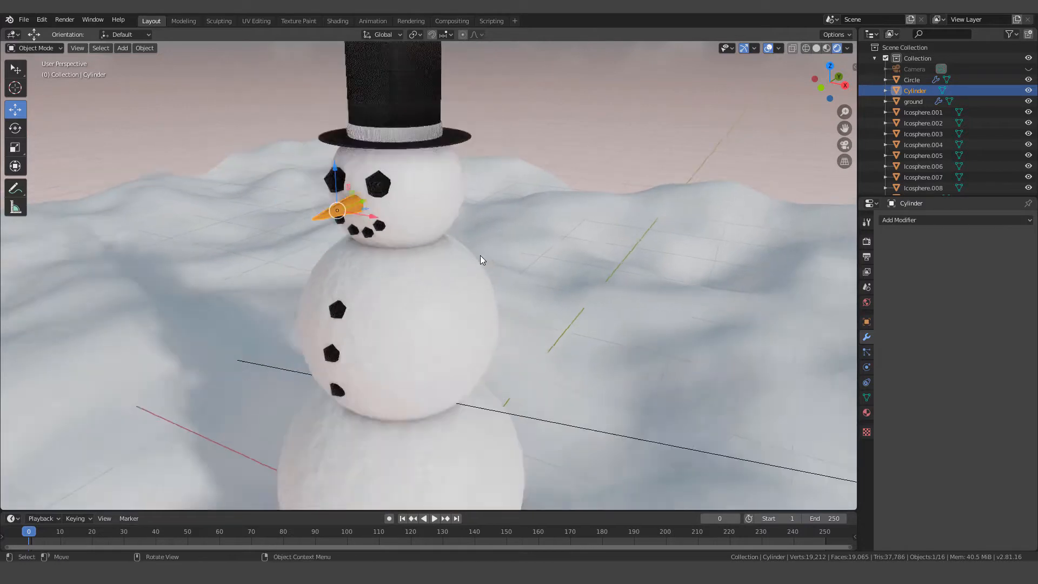
pyautogui.scroll(-3, 480, 255)
pyautogui.scroll(1, 481, 255)
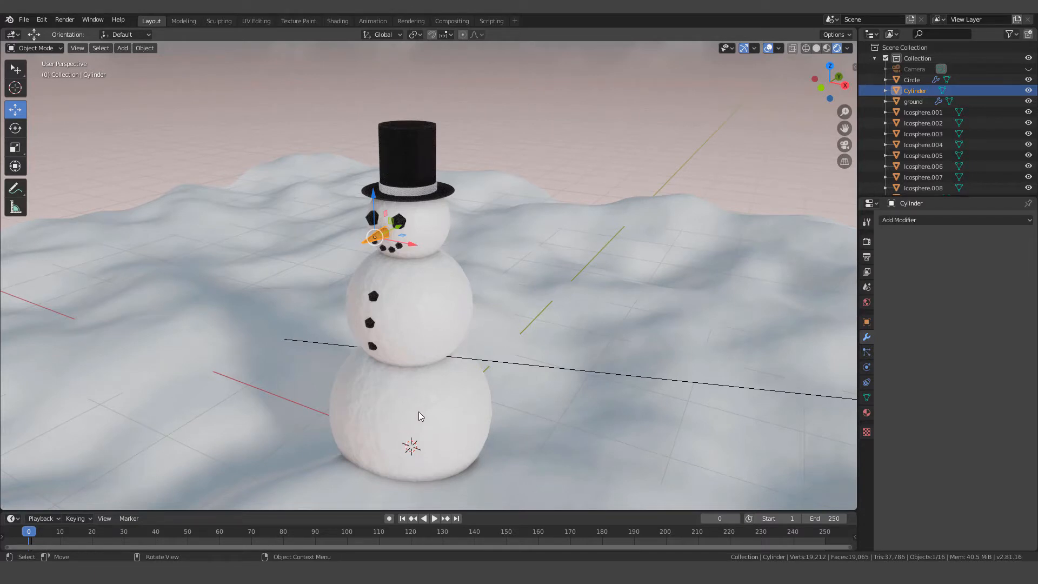
# Step: Add a cube at the scene origin and scale it down until it fits inside the snowman's bottom ball
pyautogui.hotkey('shift', 'a')
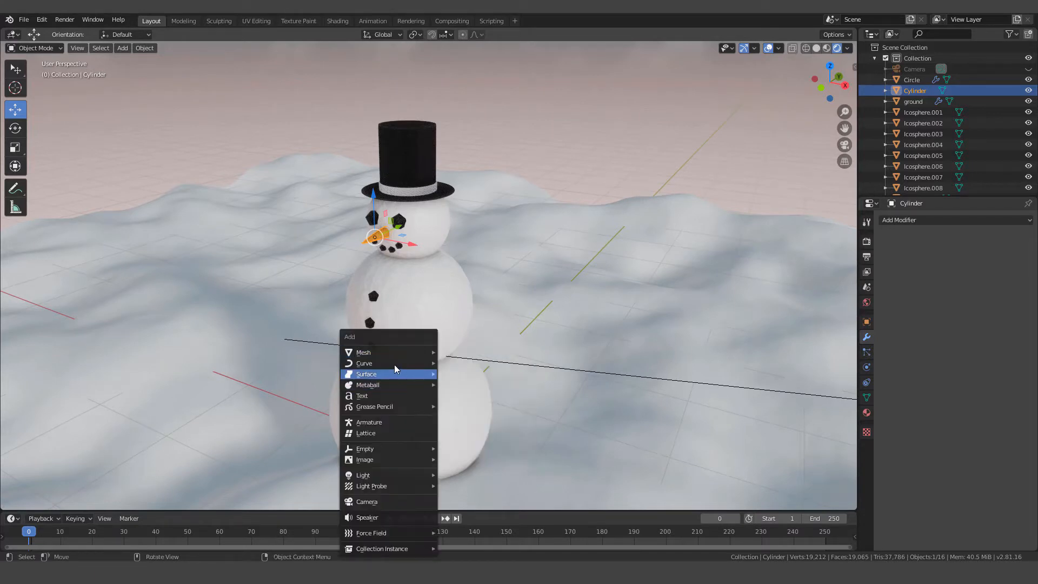
pyautogui.moveTo(378, 355)
pyautogui.click(474, 362)
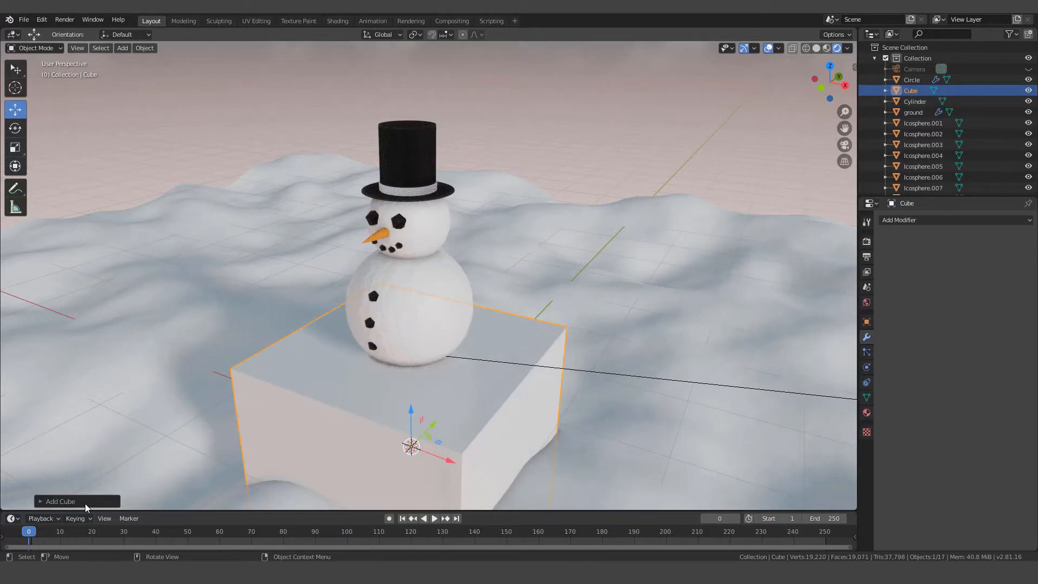
pyautogui.click(45, 502)
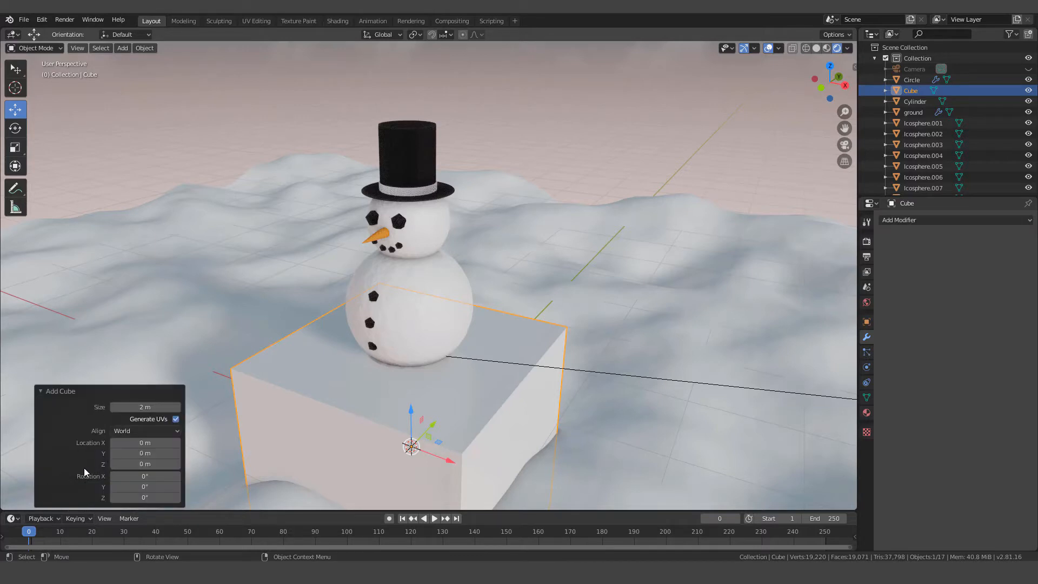
pyautogui.click(42, 389)
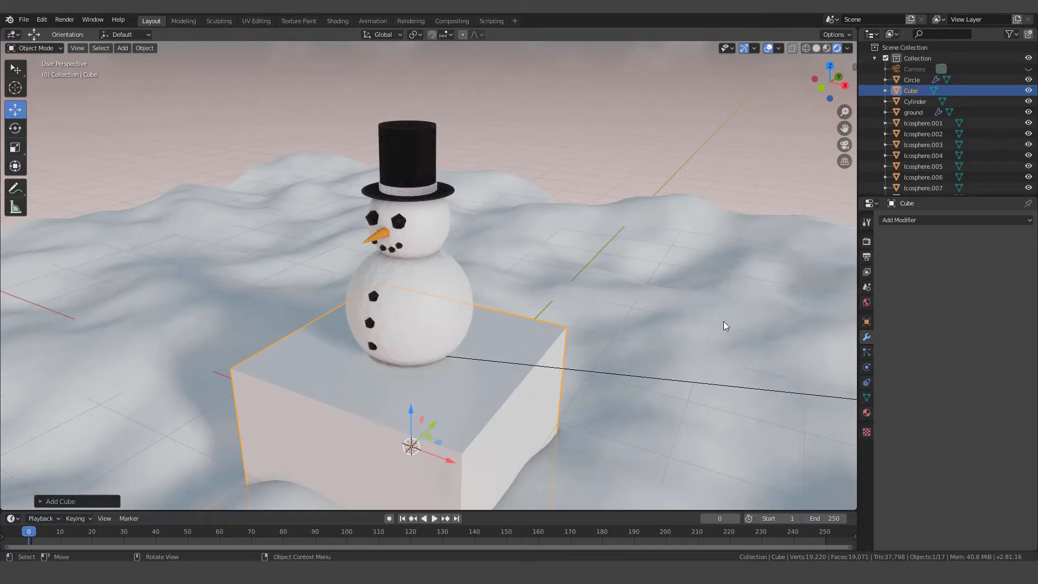
pyautogui.press('s')
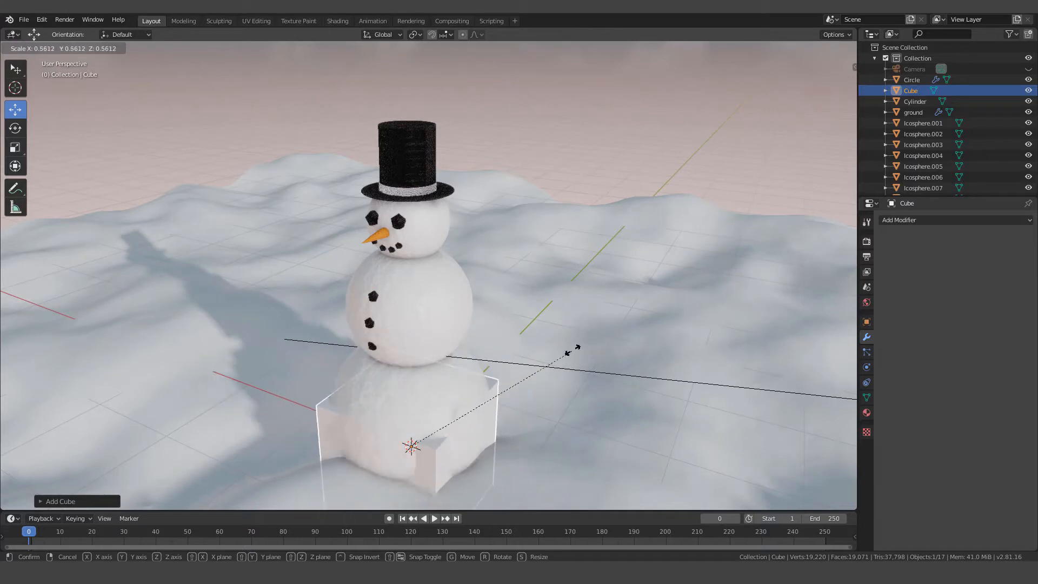
pyautogui.click(428, 411)
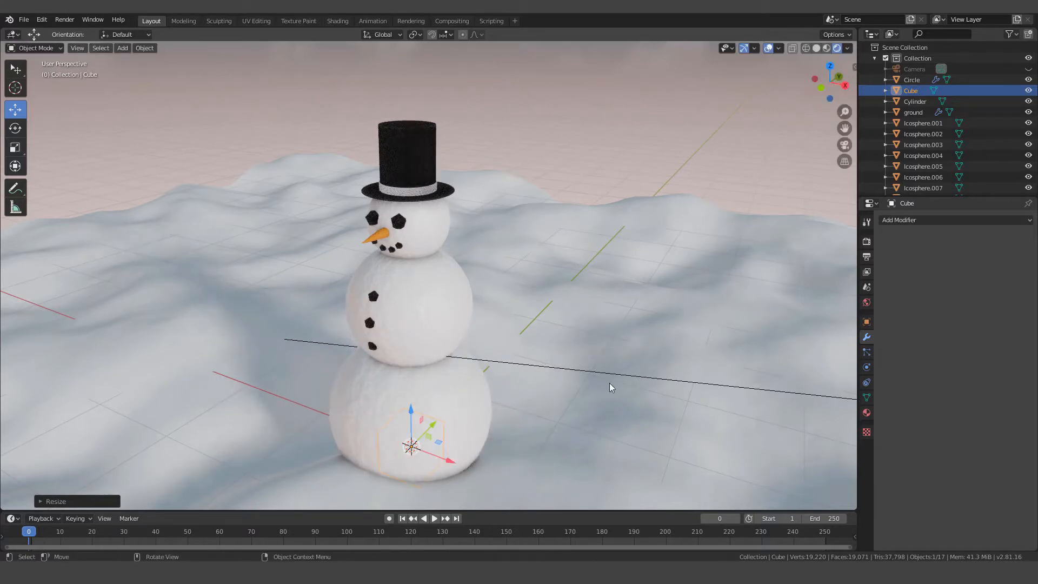
# Step: Raise the cube along Z to the height of the middle ball and shift it along X to the ball's side
pyautogui.press('g')
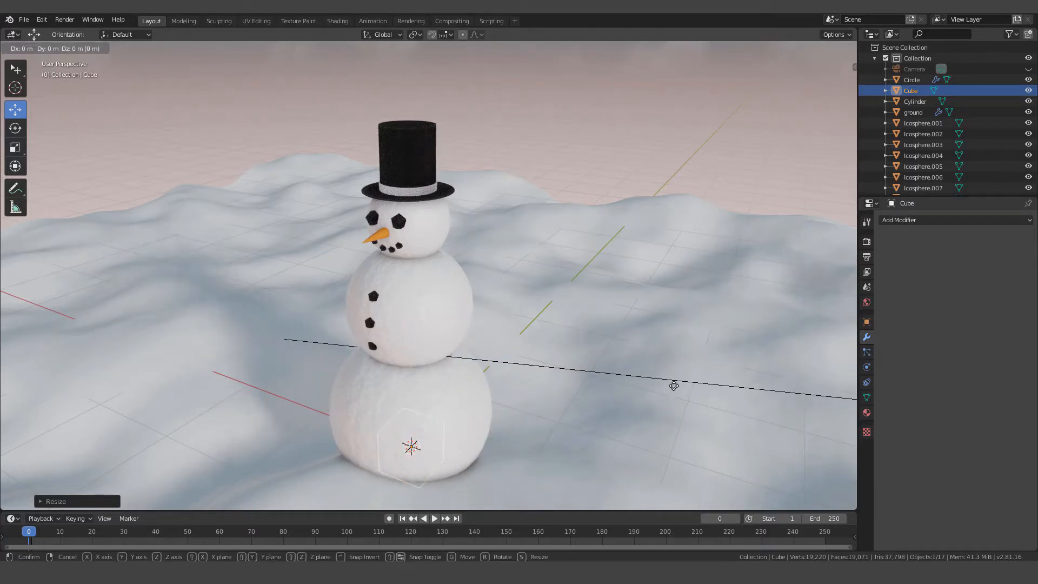
pyautogui.press('z')
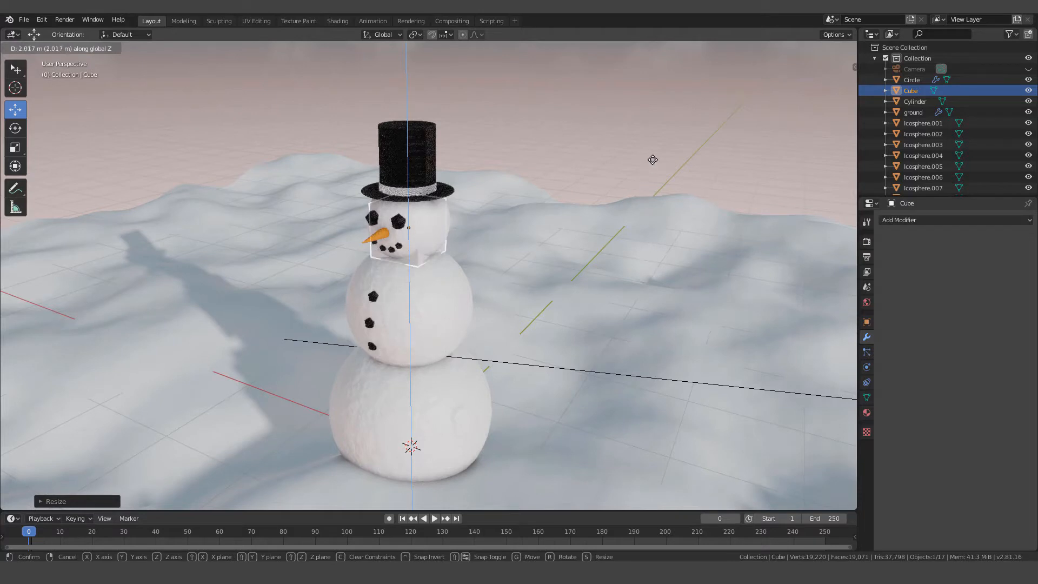
pyautogui.click(652, 163)
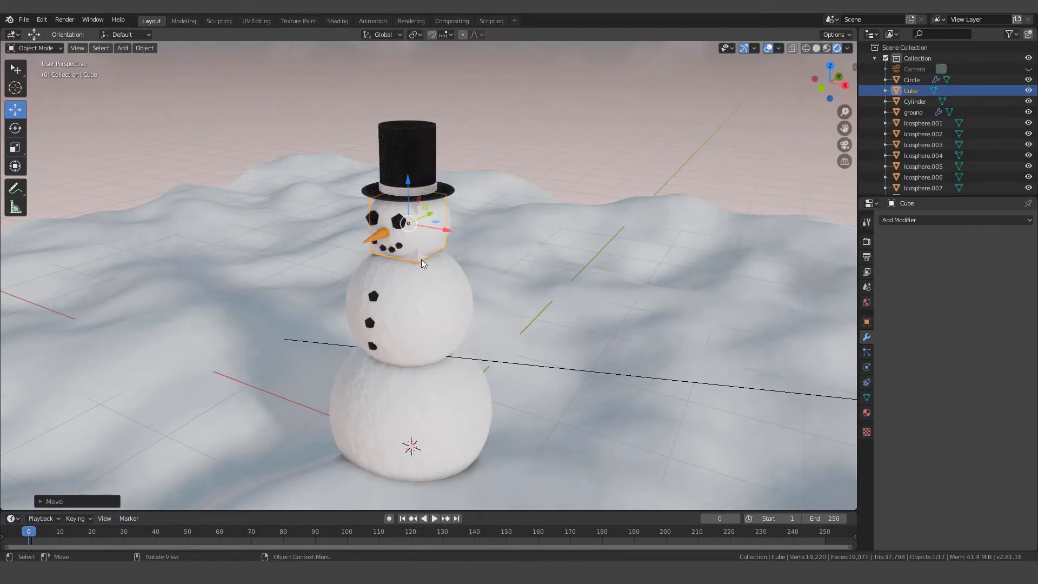
pyautogui.press('g')
pyautogui.press('x')
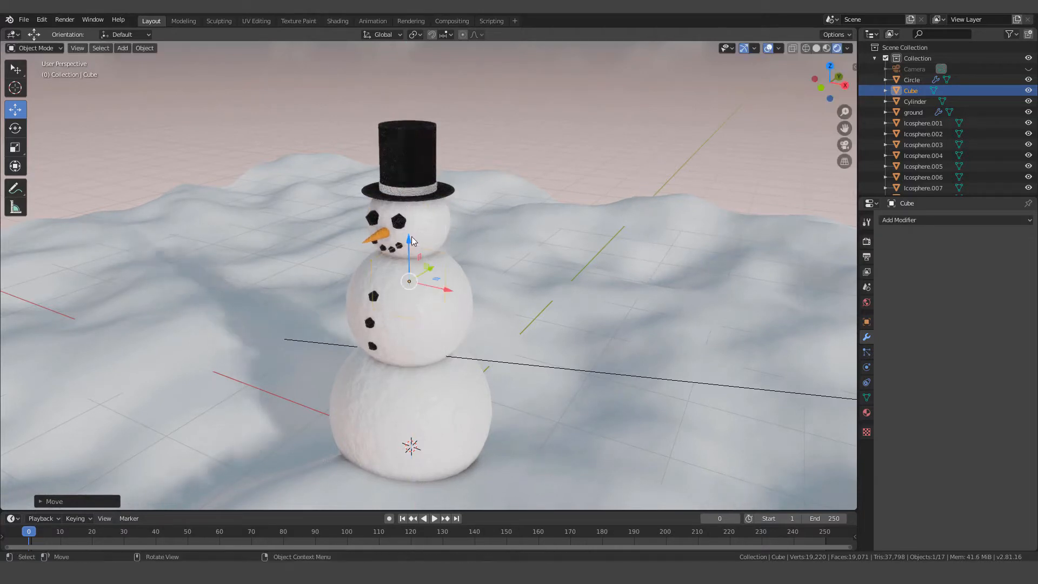
pyautogui.click(521, 296)
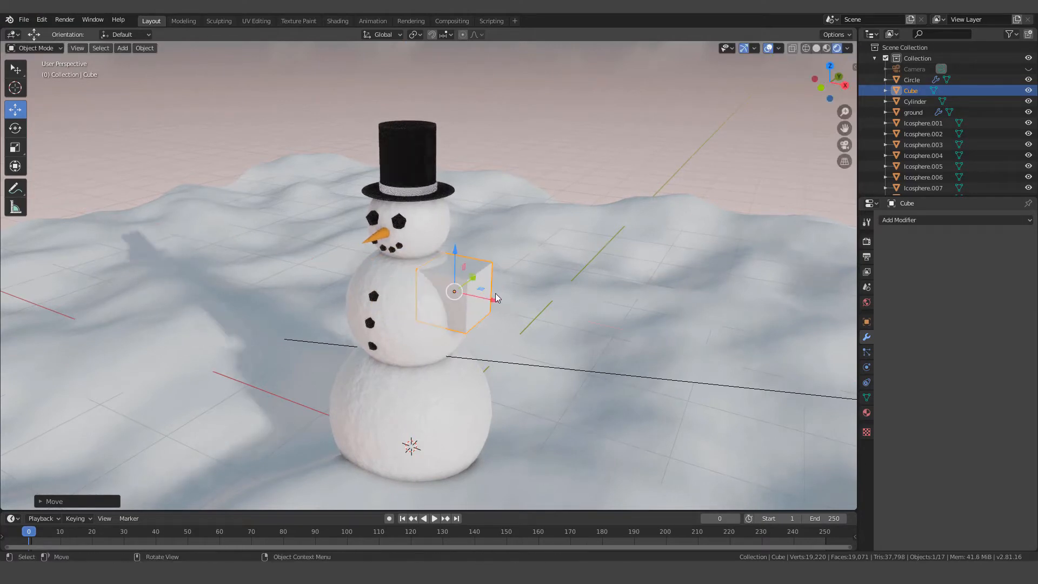
# Step: Scale the cube down to a small block and reposition it at the upper side of the middle ball
pyautogui.scroll(5, 506, 313)
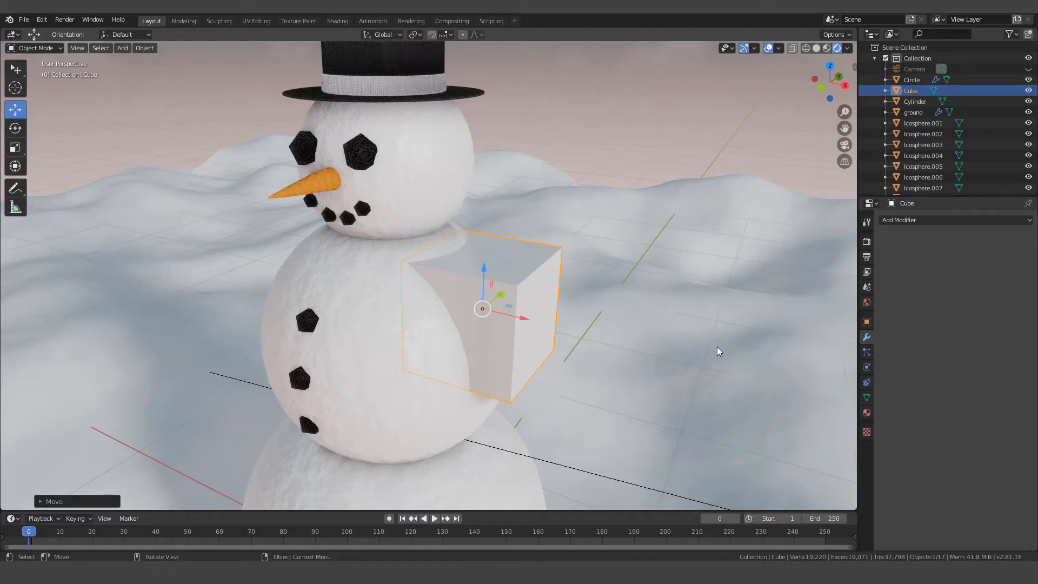
pyautogui.press('s')
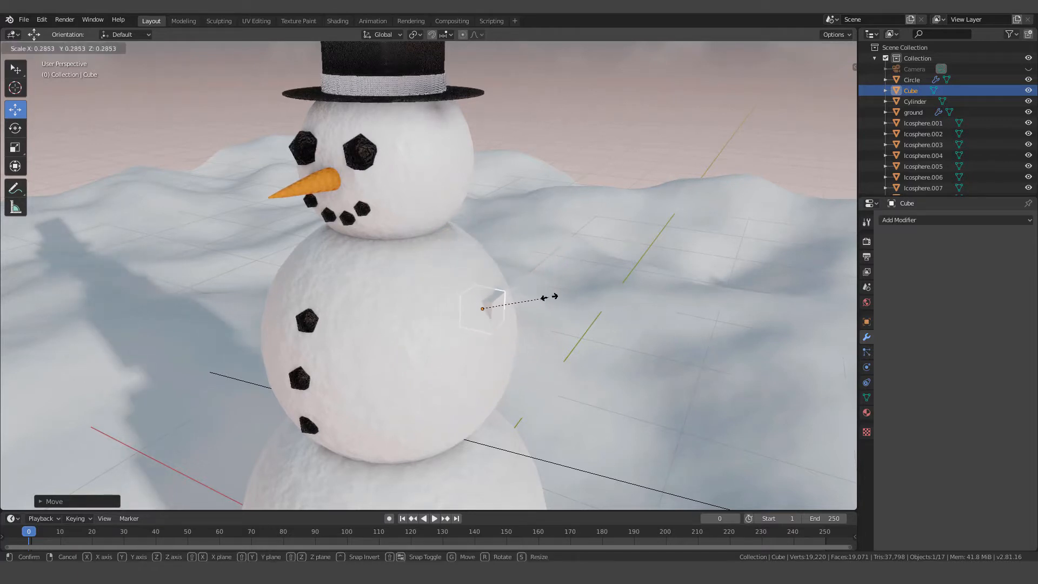
pyautogui.click(485, 294)
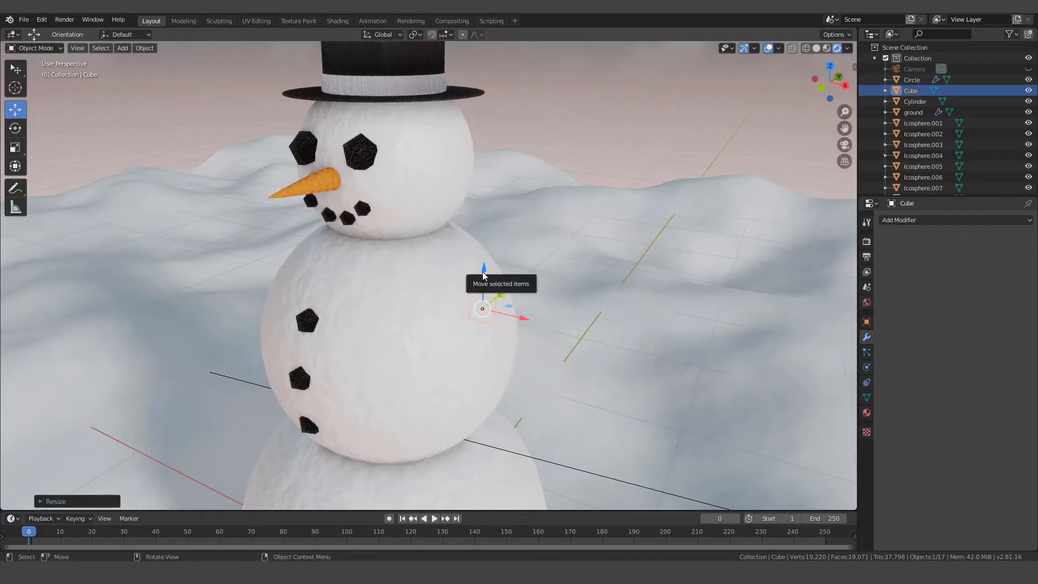
pyautogui.moveTo(484, 270); pyautogui.dragTo(522, 302)
pyautogui.scroll(3, 521, 302)
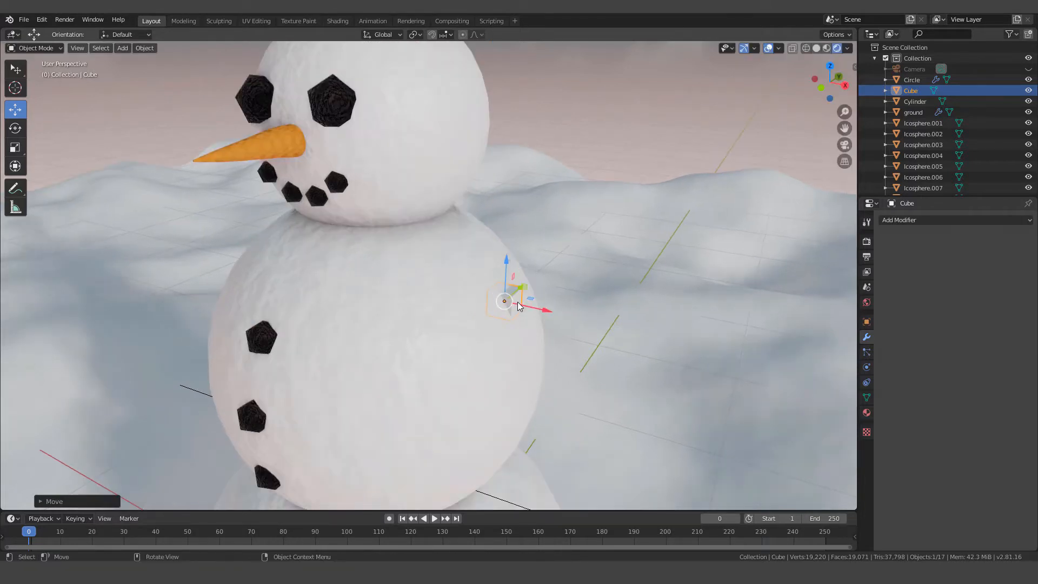
pyautogui.scroll(1, 517, 304)
pyautogui.moveTo(541, 291); pyautogui.dragTo(477, 265, button='middle')
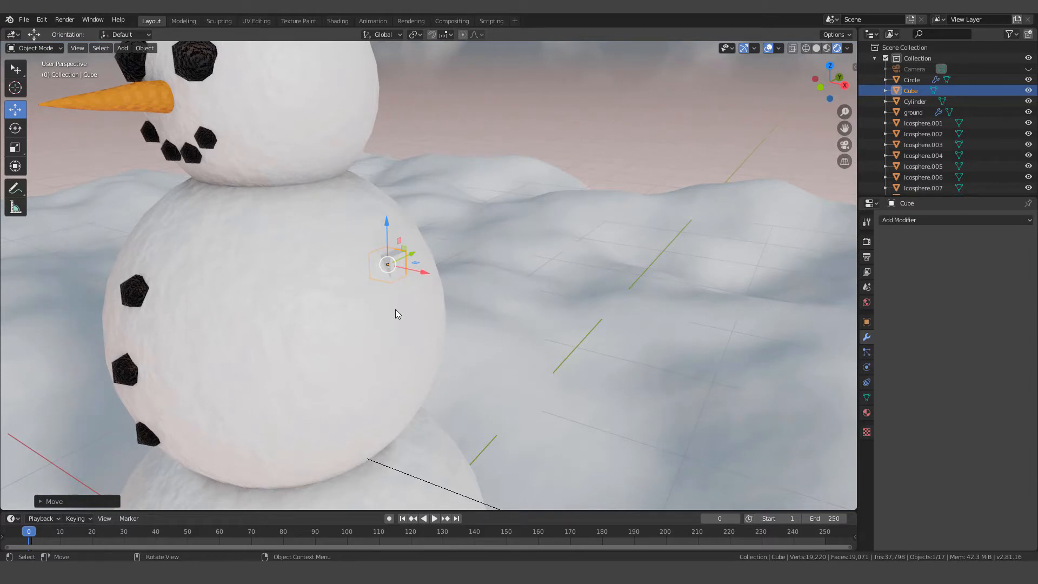
# Step: Hide the viewport gizmos around the small cube at the side of the snowman's middle ball
pyautogui.scroll(5, 401, 309)
pyautogui.moveTo(408, 301); pyautogui.dragTo(425, 299, button='middle')
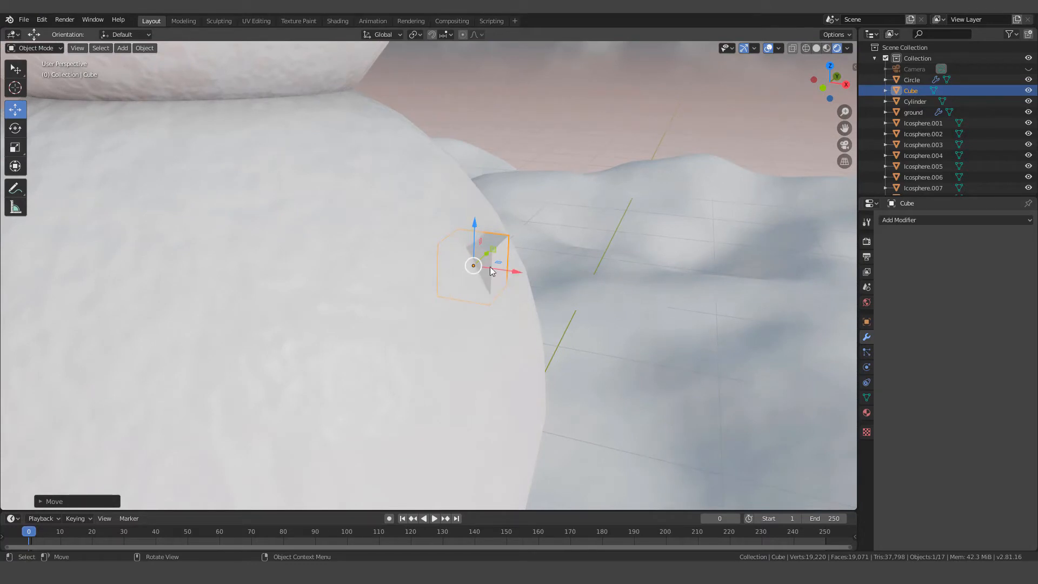
pyautogui.click(744, 48)
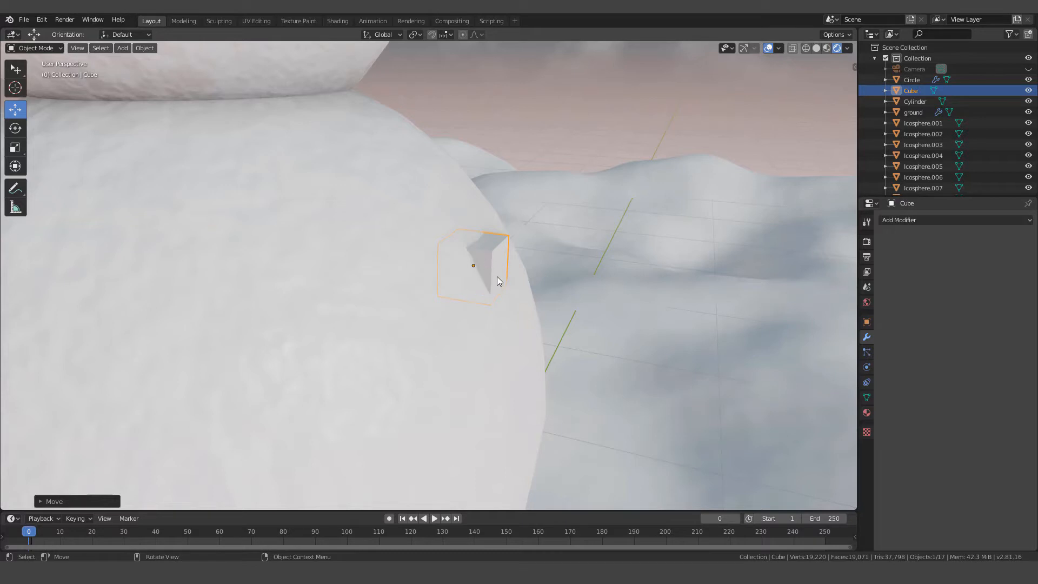
pyautogui.rightClick(345, 215)
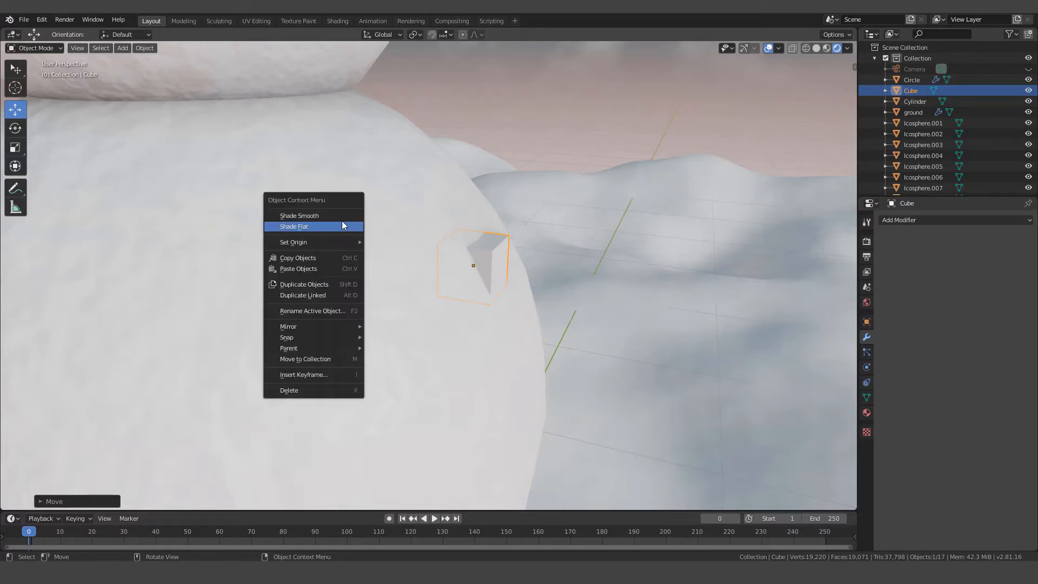
pyautogui.moveTo(287, 244)
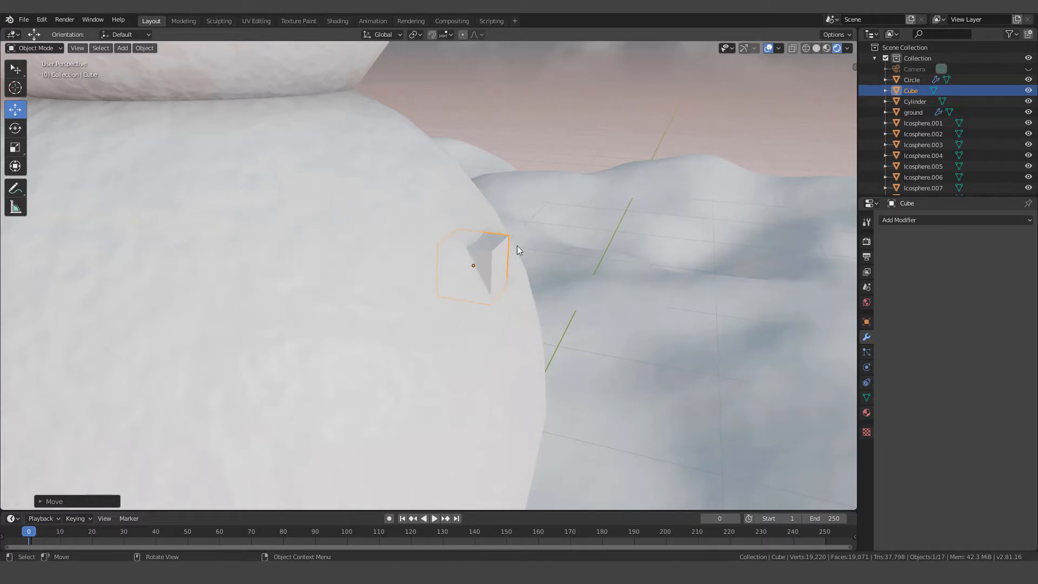
pyautogui.scroll(3, 493, 268)
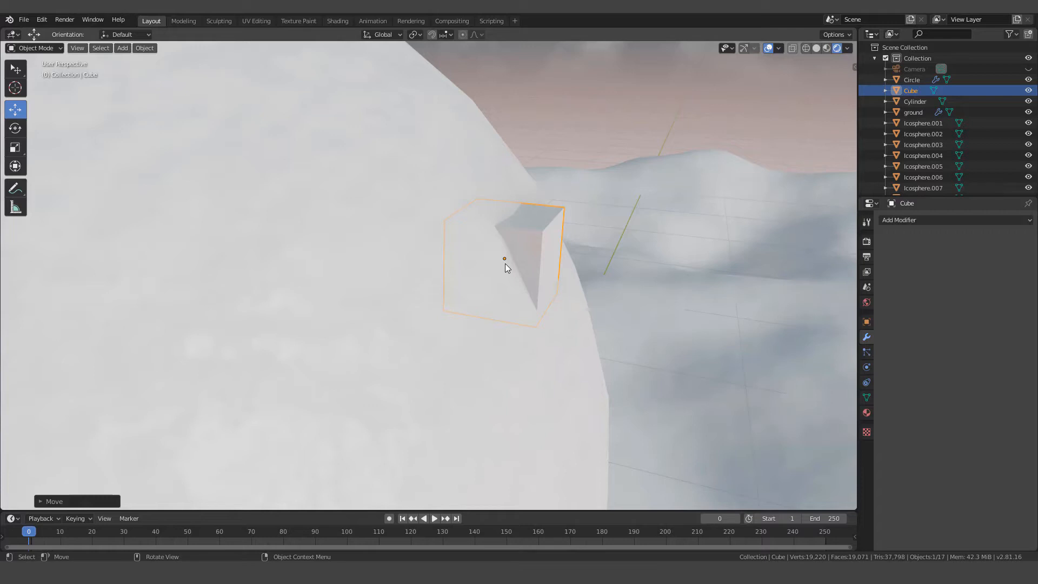
pyautogui.scroll(-5, 506, 262)
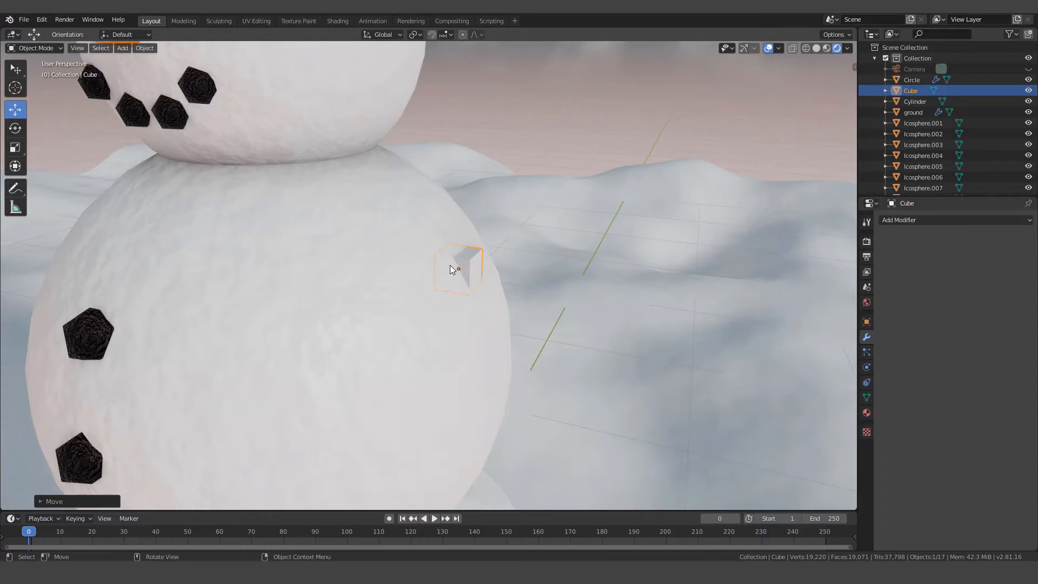
# Step: In Edit Mode, extrude the cube's outward-facing side face about 0.4 m along X to start the arm
pyautogui.scroll(4, 458, 270)
pyautogui.moveTo(458, 271); pyautogui.dragTo(460, 271, button='middle')
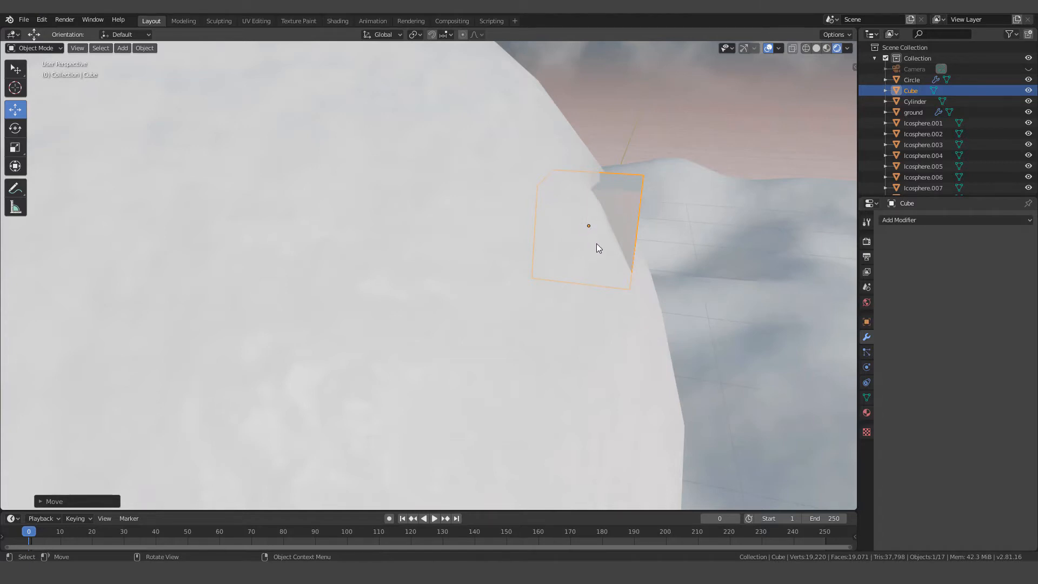
pyautogui.moveTo(596, 243); pyautogui.dragTo(580, 246, button='middle')
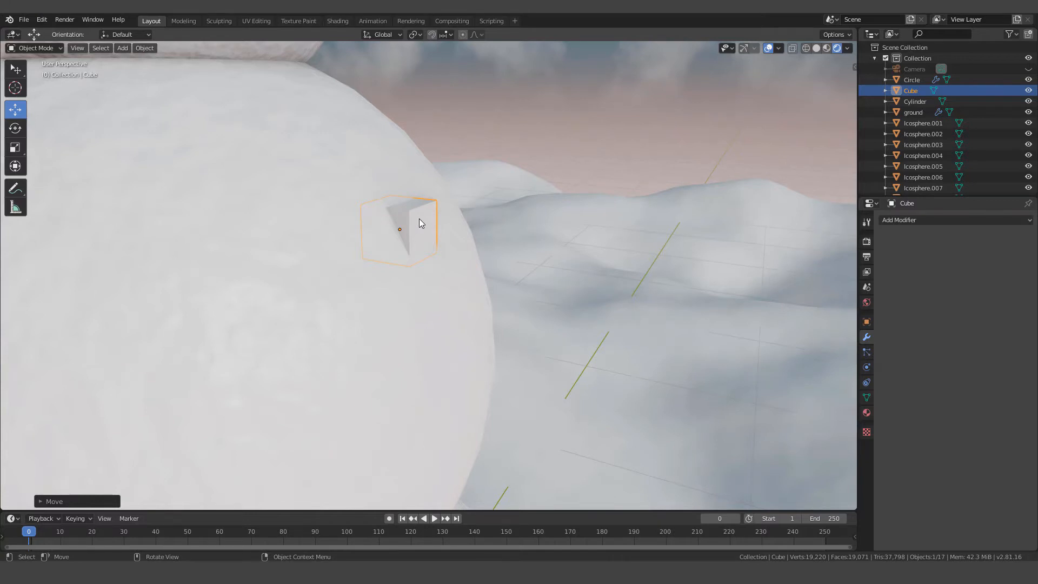
pyautogui.press('Tab')
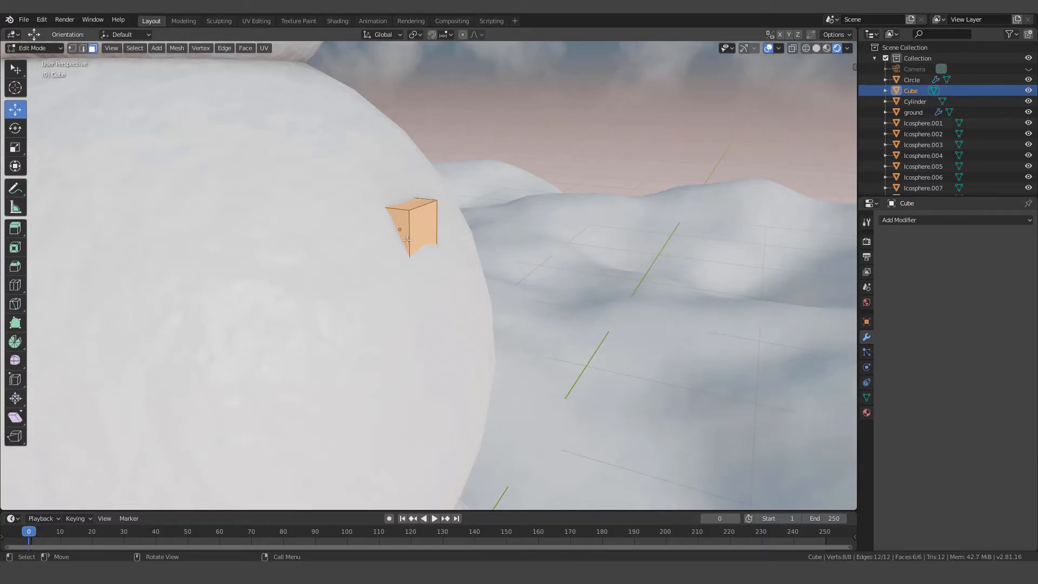
pyautogui.click(422, 225)
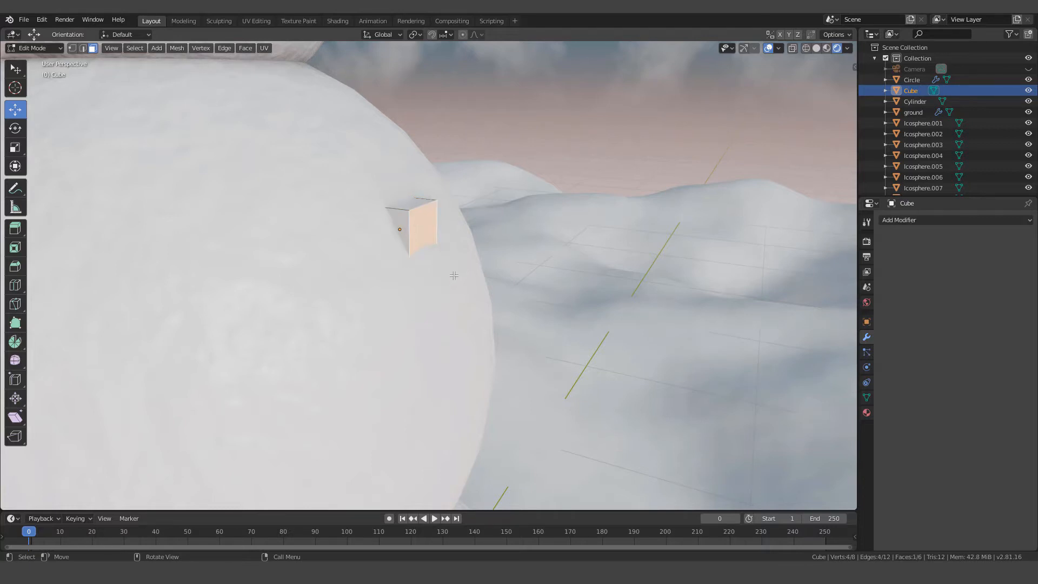
pyautogui.scroll(-3, 479, 271)
pyautogui.moveTo(480, 270); pyautogui.dragTo(484, 266, button='middle')
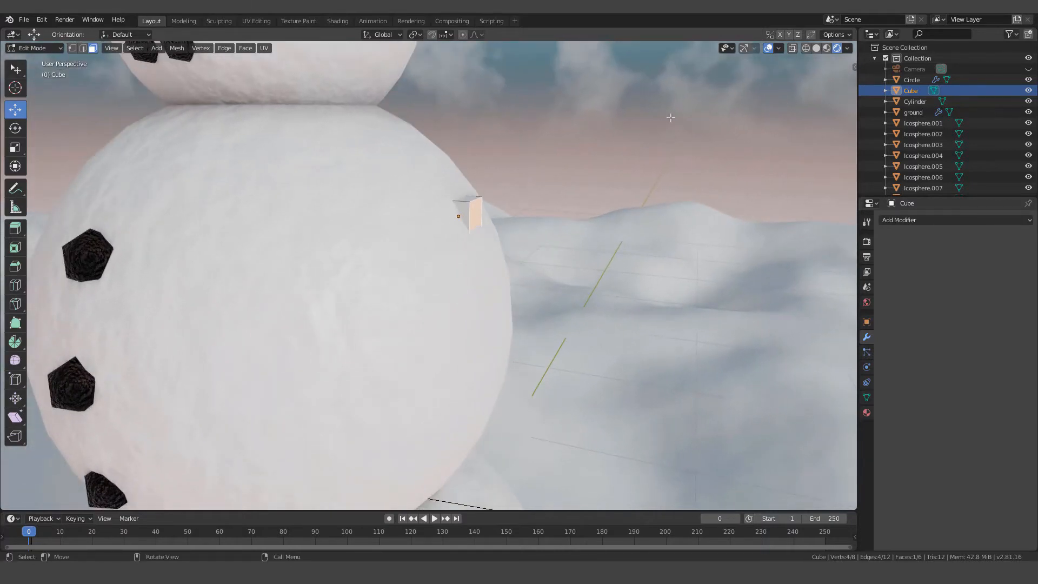
pyautogui.press('e')
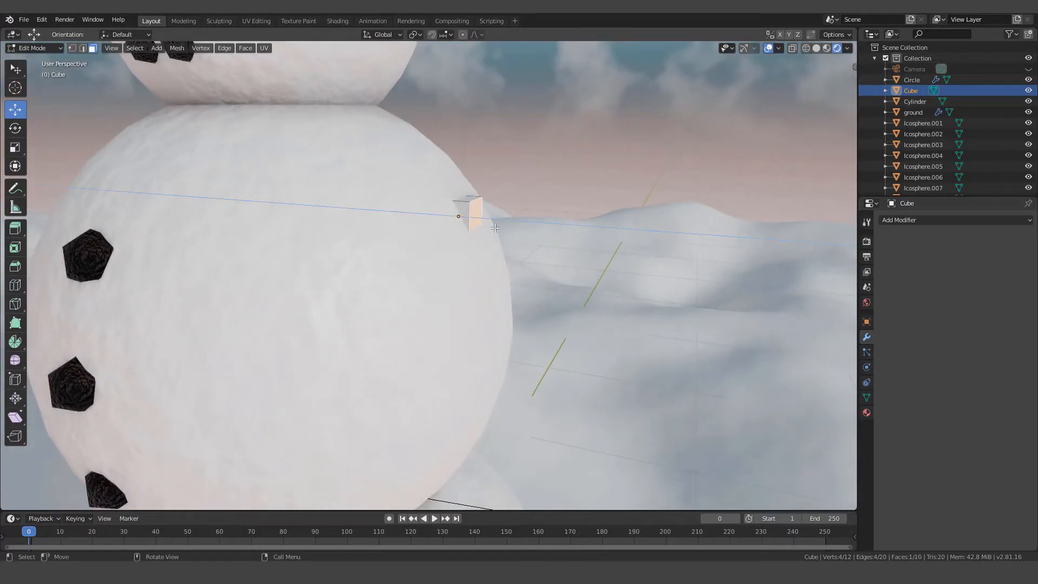
pyautogui.press('x')
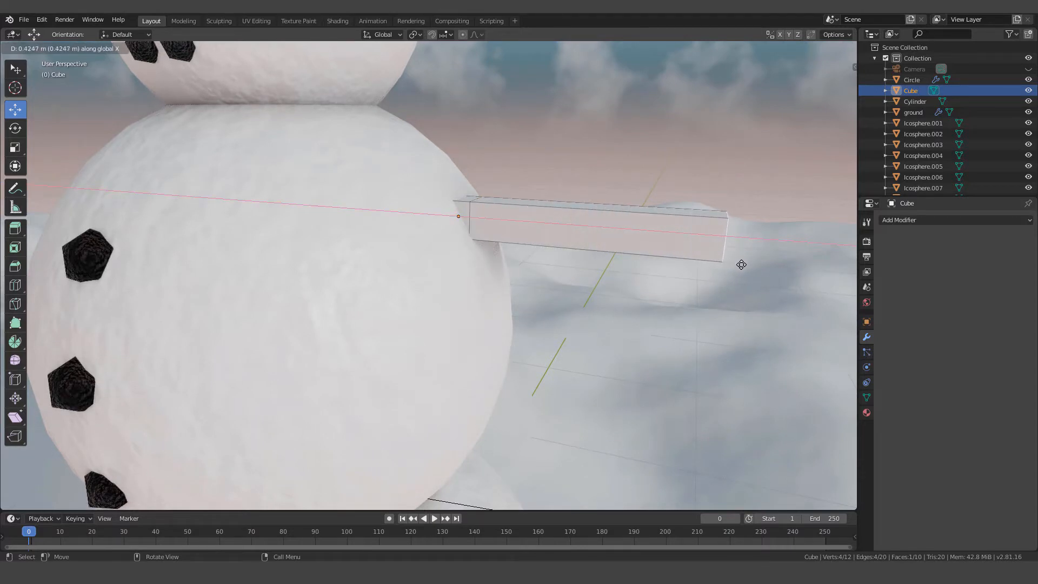
pyautogui.click(713, 270)
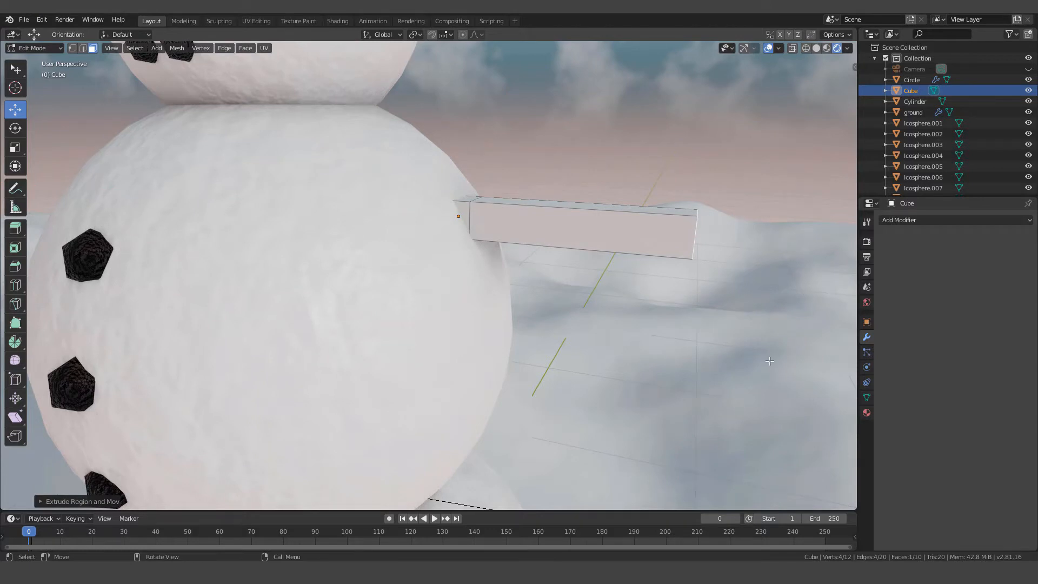
# Step: Scale the arm's end face to about 0.55 and lower it about 0.12 m along Z so the arm slopes downward
pyautogui.press('s')
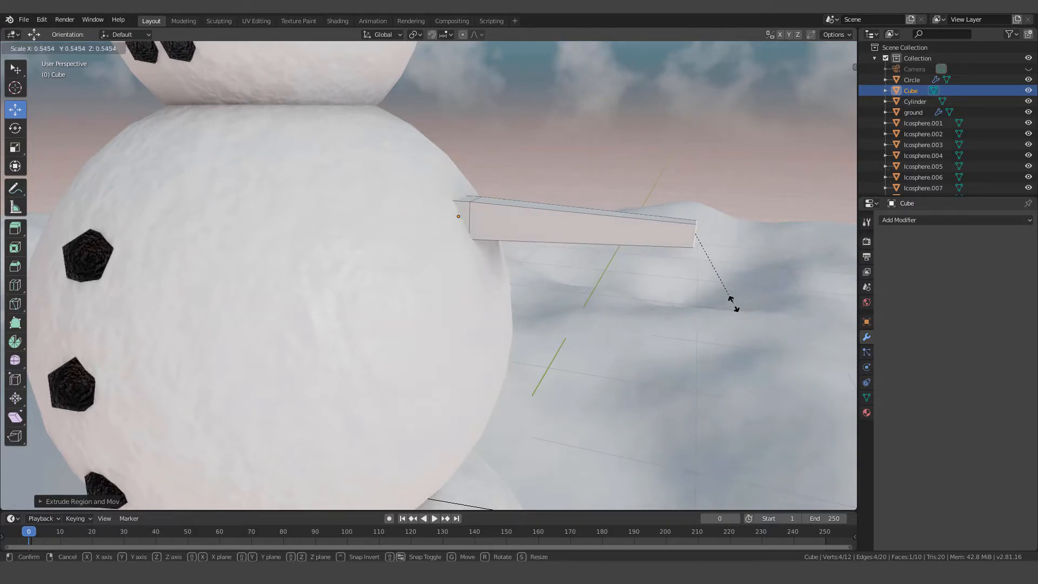
pyautogui.click(734, 303)
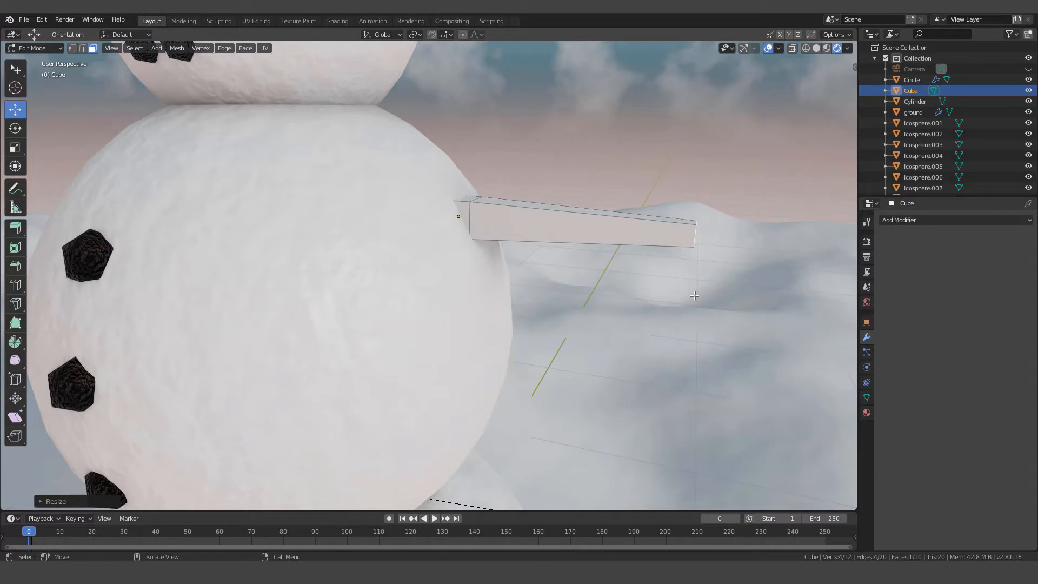
pyautogui.press('g')
pyautogui.press('z')
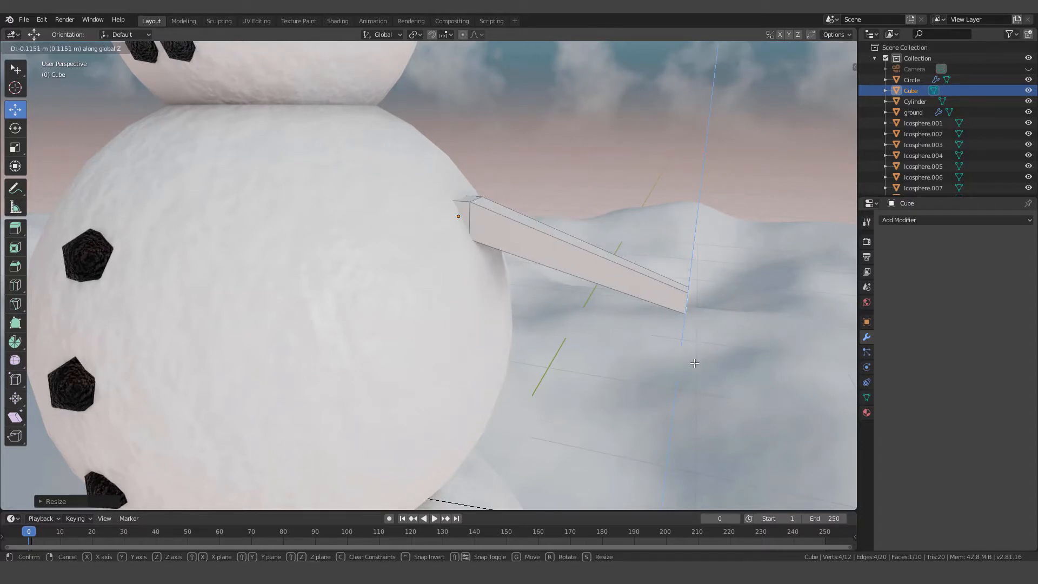
pyautogui.click(695, 363)
# Step: Extrude the end face along X into a second arm segment and scale its tip to about 0.53
pyautogui.scroll(-4, 695, 363)
pyautogui.scroll(2, 642, 363)
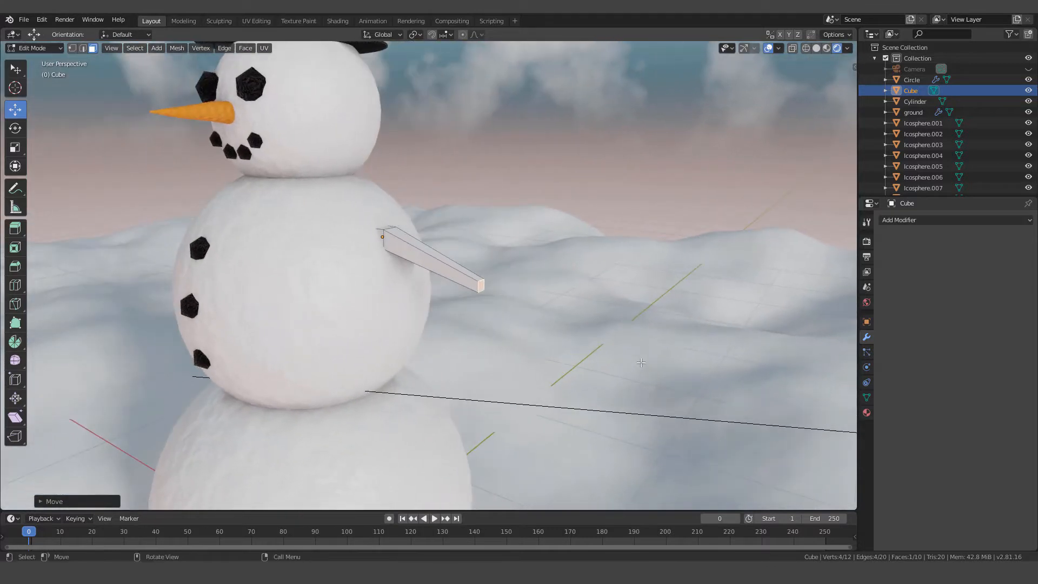
pyautogui.scroll(2, 641, 363)
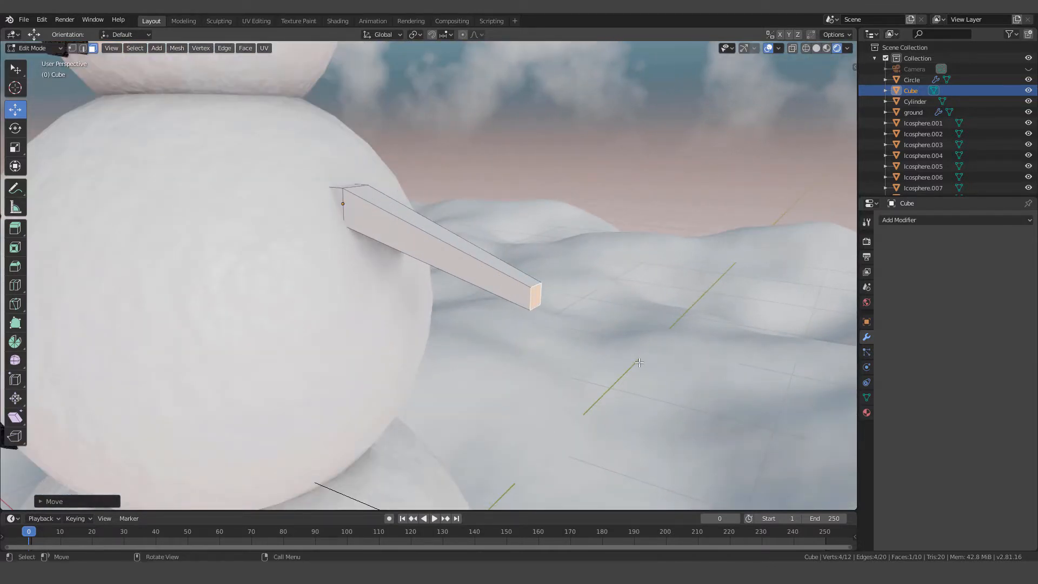
pyautogui.press('e')
pyautogui.press('x')
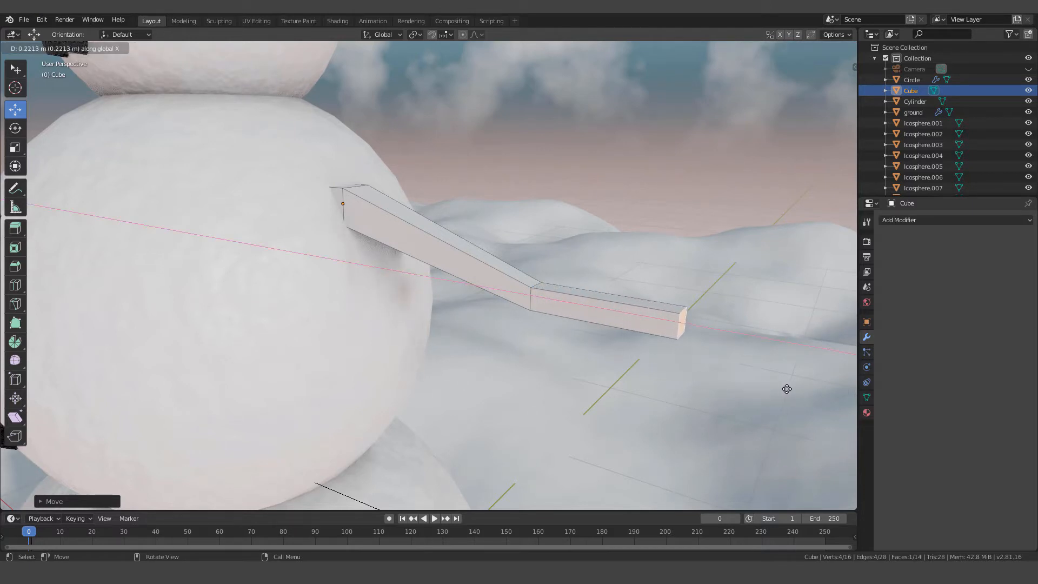
pyautogui.click(826, 391)
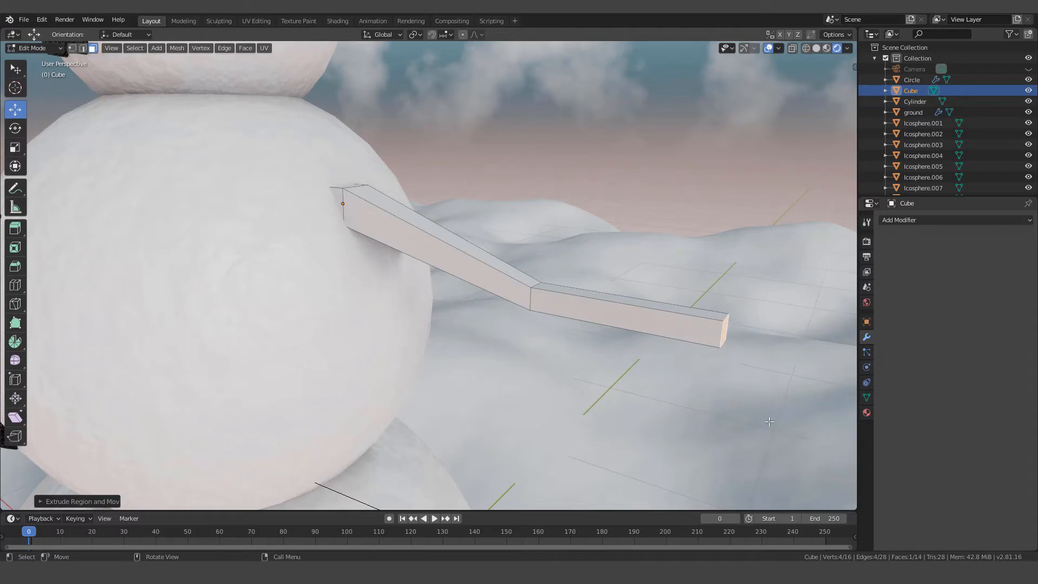
pyautogui.press('s')
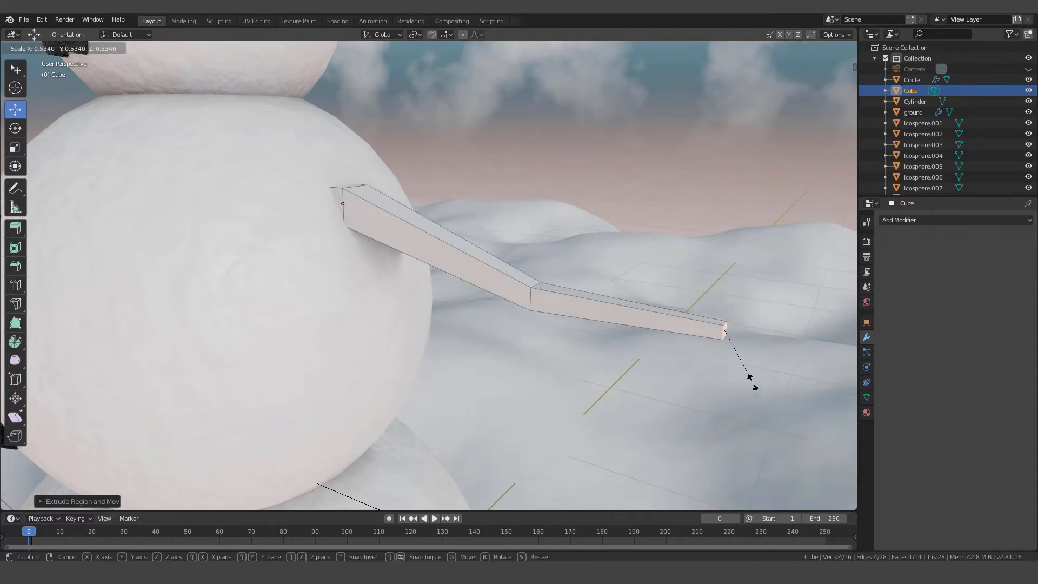
pyautogui.click(750, 380)
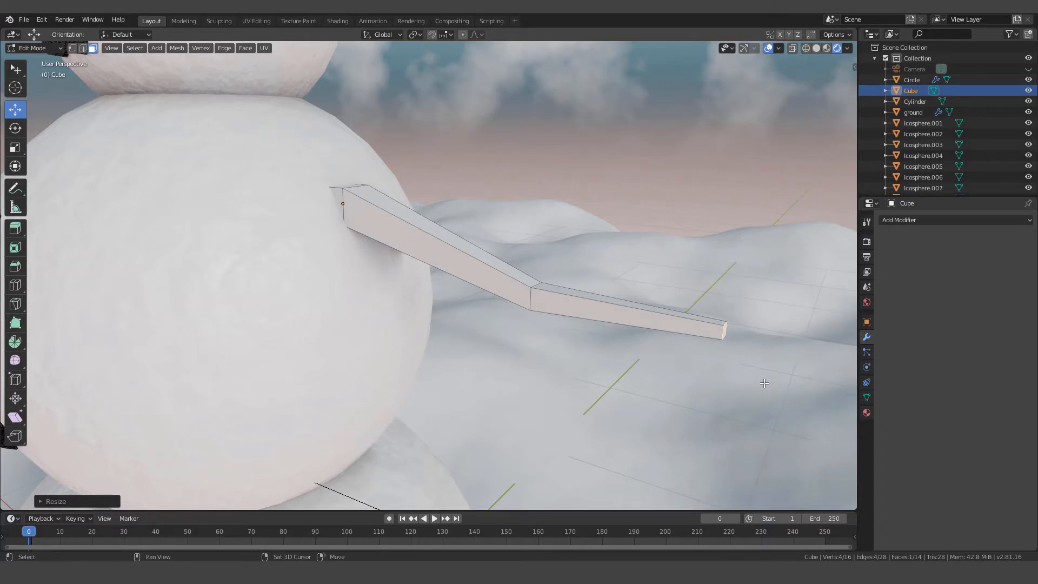
# Step: Extrude a shorter third arm segment along X from the tip and scale down its end face
pyautogui.keyDown('shift'); pyautogui.moveTo(764, 384); pyautogui.dragTo(648, 360, button='middle'); pyautogui.keyUp('shift')
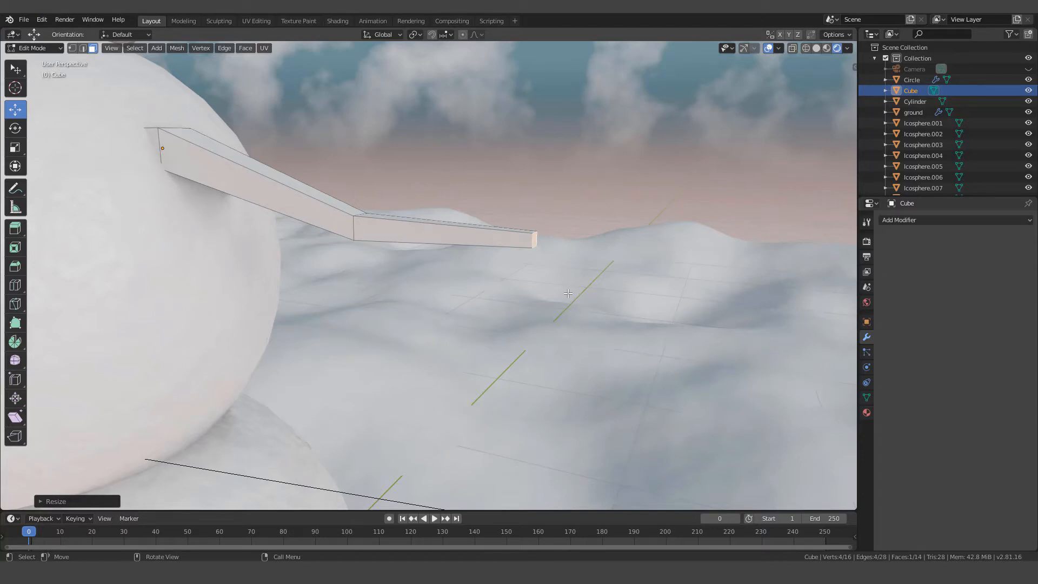
pyautogui.press('e')
pyautogui.press('x')
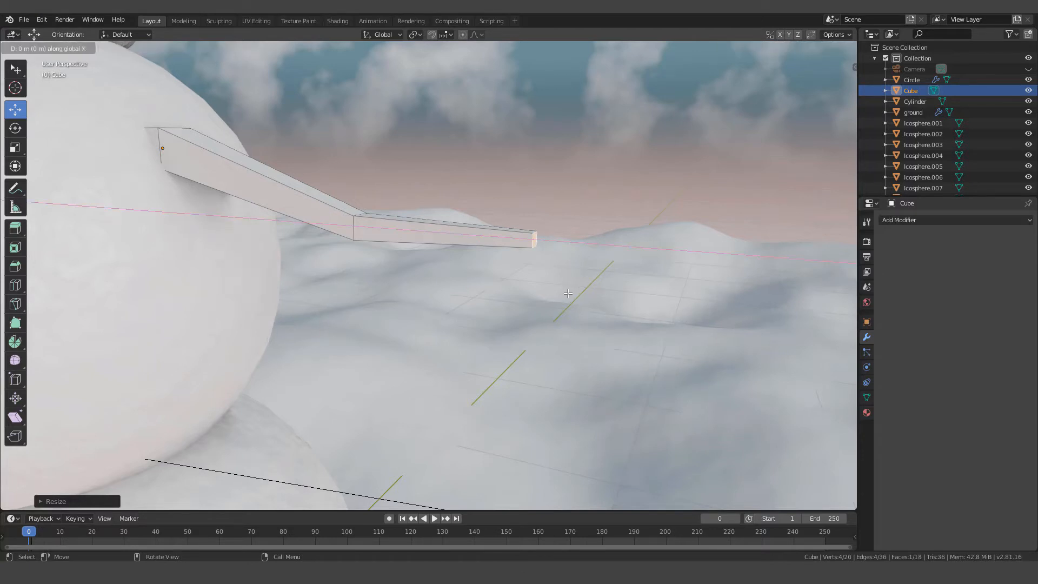
pyautogui.click(671, 296)
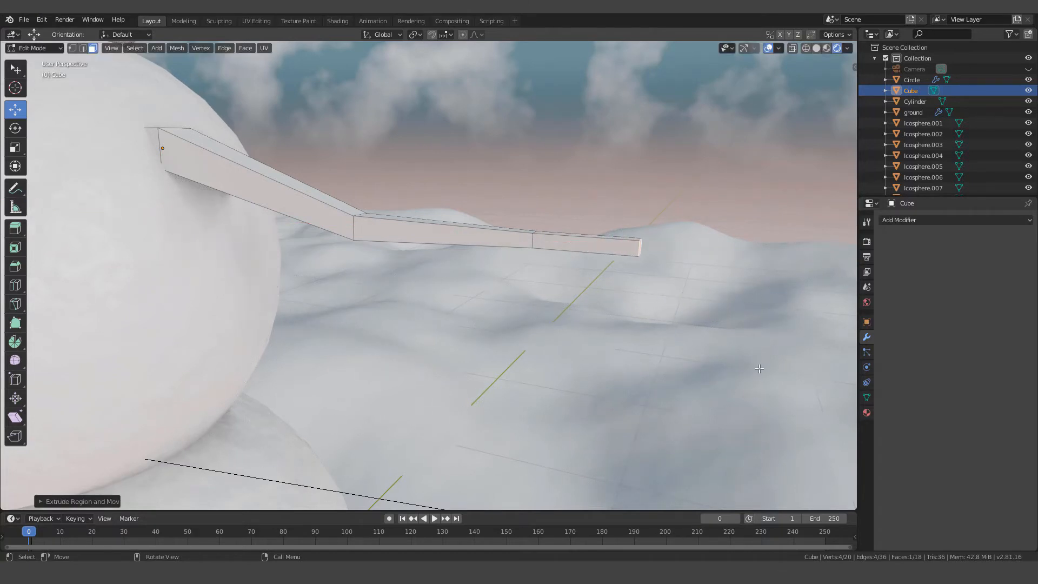
pyautogui.press('s')
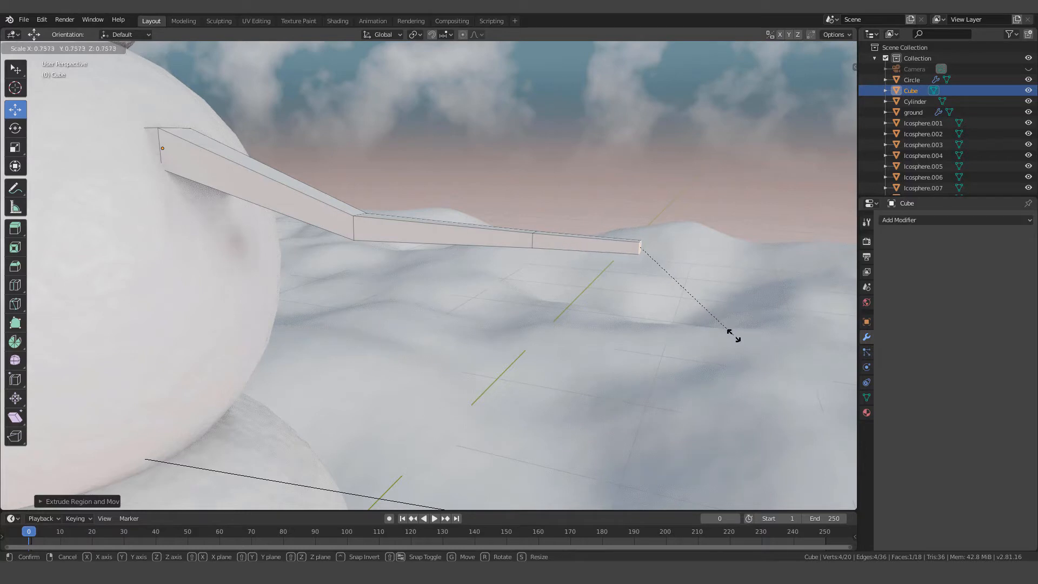
pyautogui.click(713, 312)
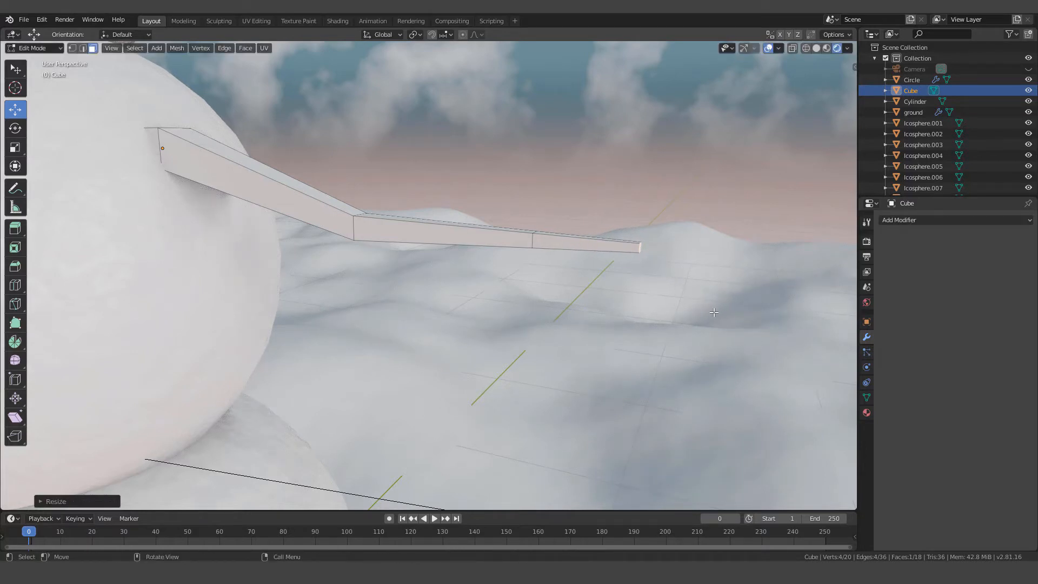
# Step: Lower the third segment's end face along Z to bend the arm downward
pyautogui.press('g')
pyautogui.press('z')
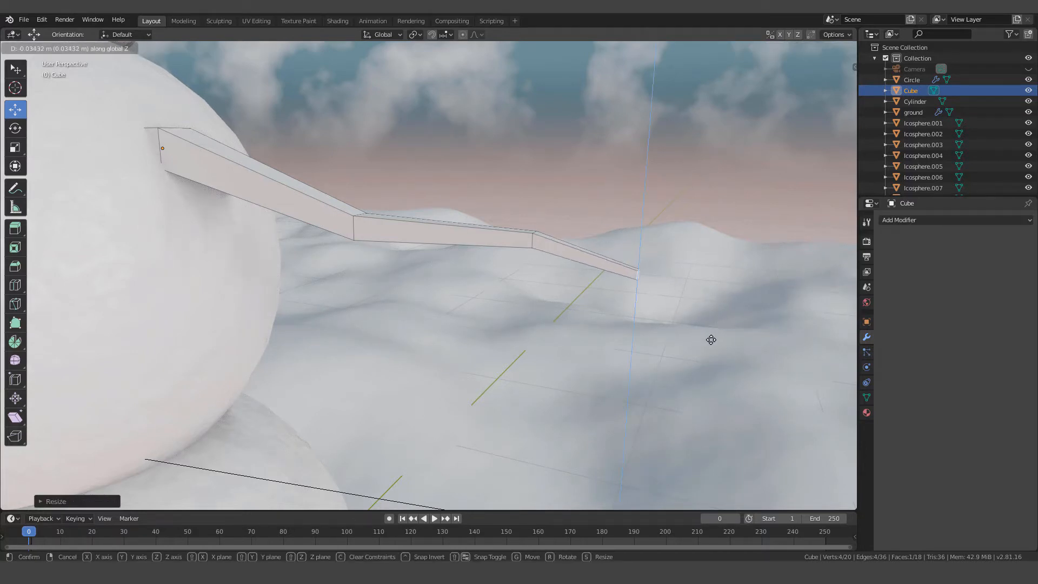
pyautogui.click(702, 361)
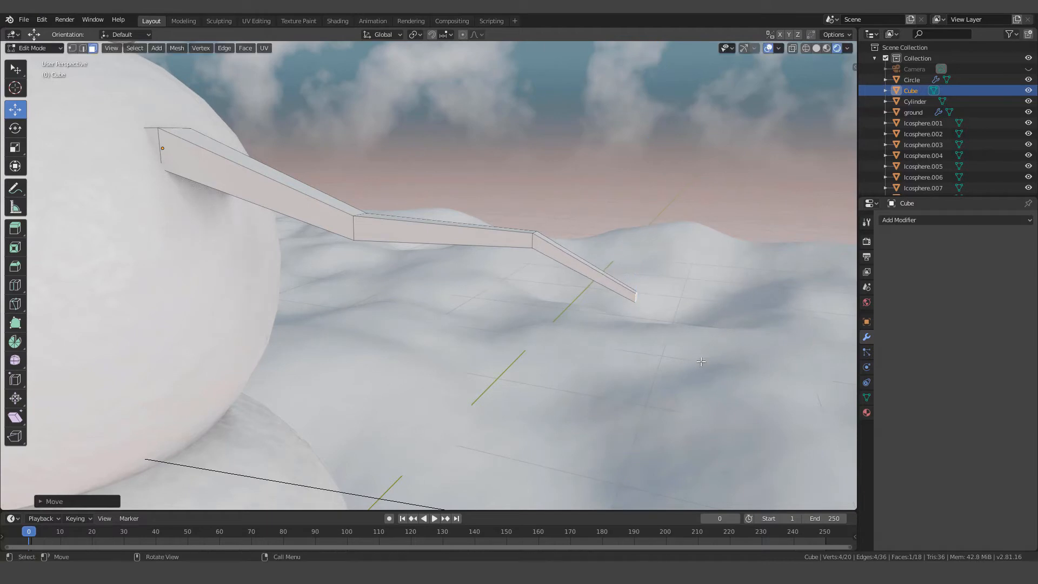
# Step: Extrude a fourth arm segment about 0.1 m along X and scale its end face to about 0.6
pyautogui.press('e')
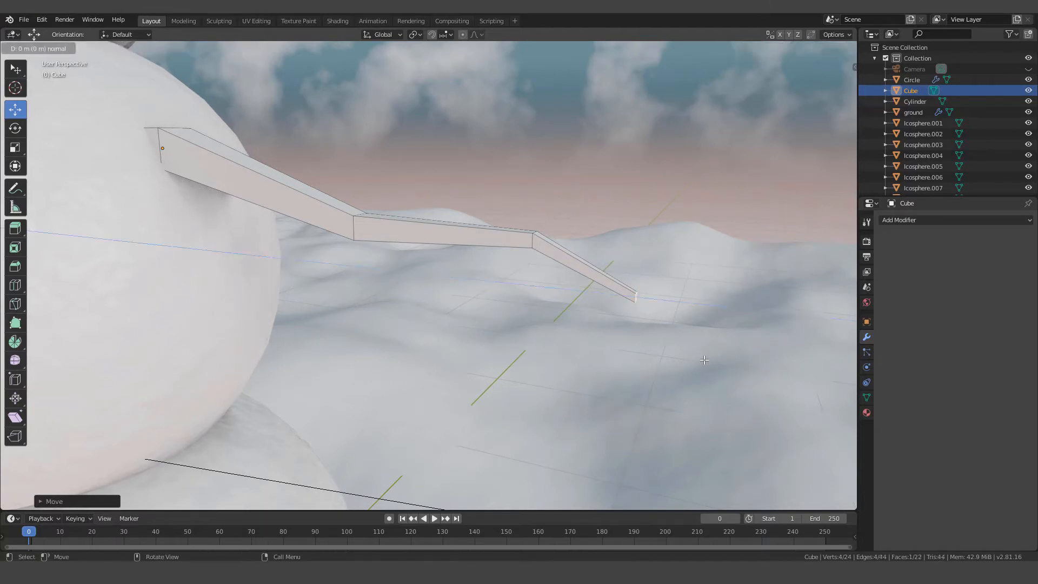
pyautogui.press('x')
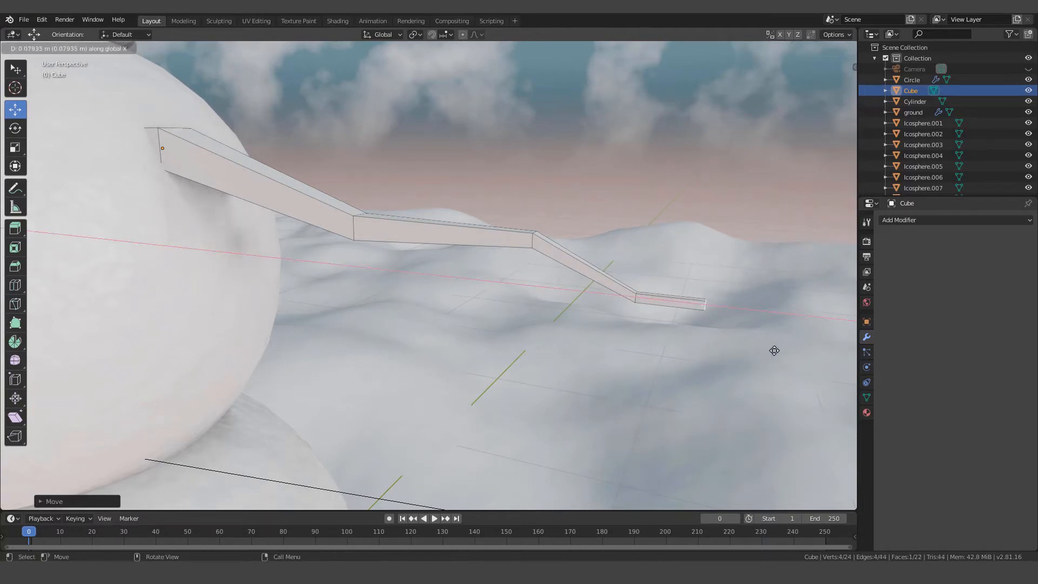
pyautogui.click(797, 344)
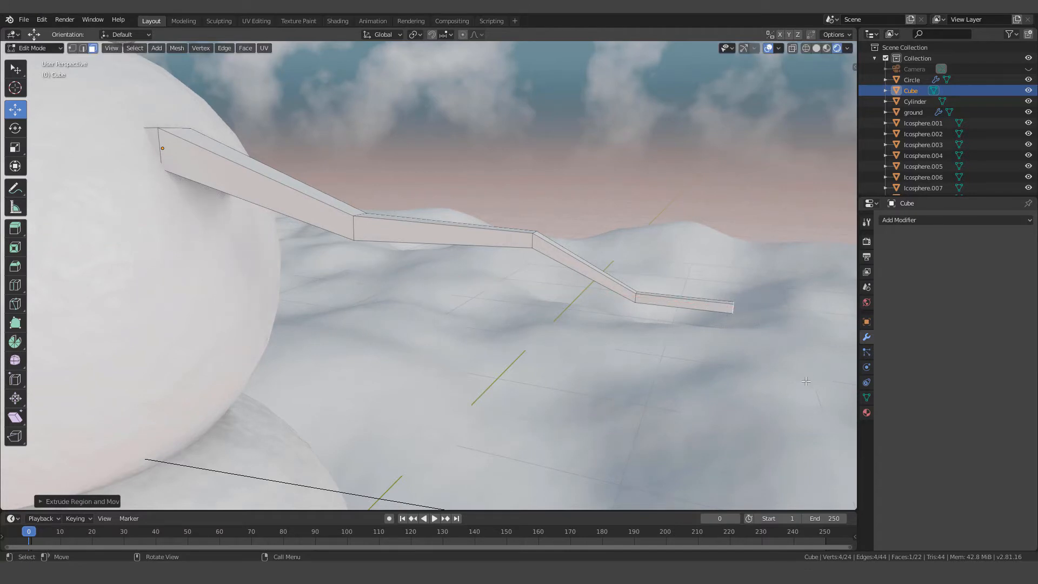
pyautogui.press('s')
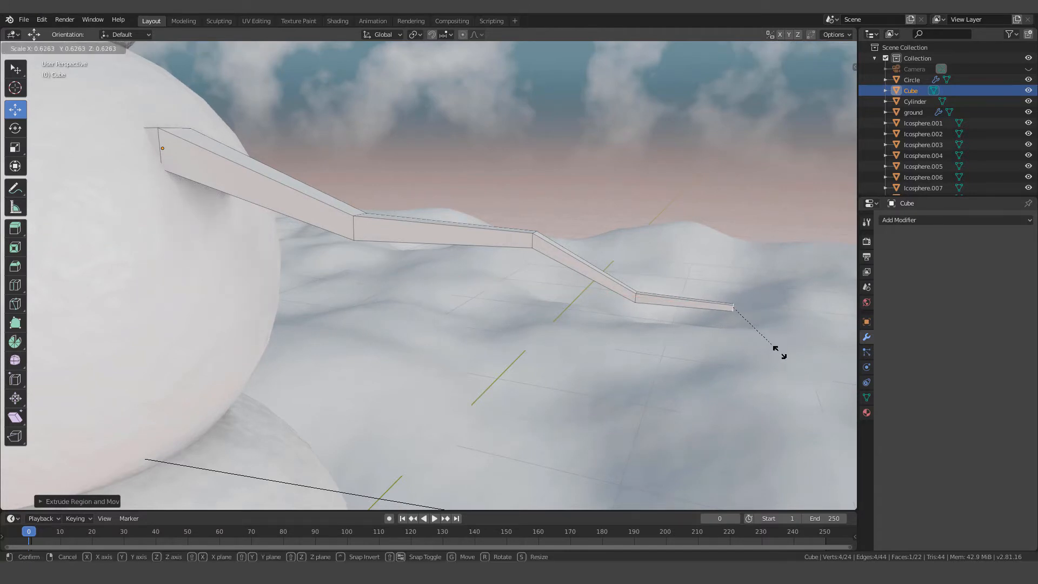
pyautogui.click(778, 349)
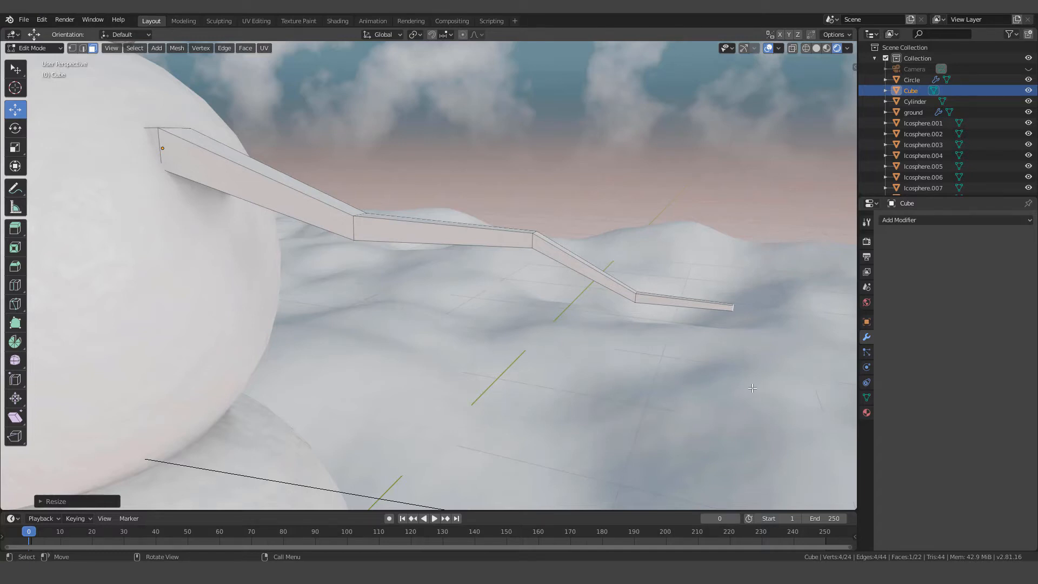
# Step: Shift the fourth arm segment's end face slightly along Y in the negative direction
pyautogui.press('g')
pyautogui.press('y')
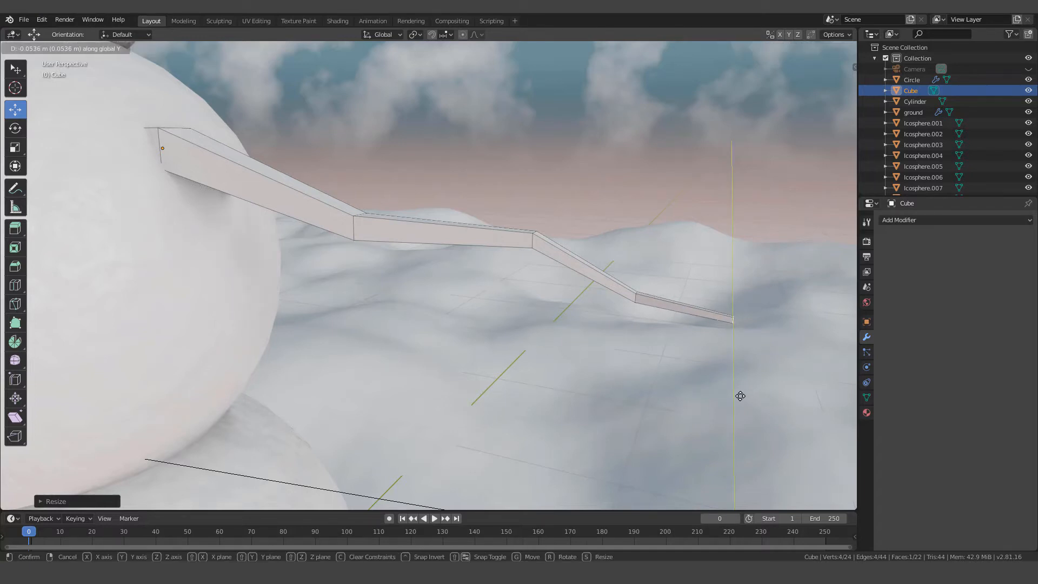
pyautogui.click(741, 393)
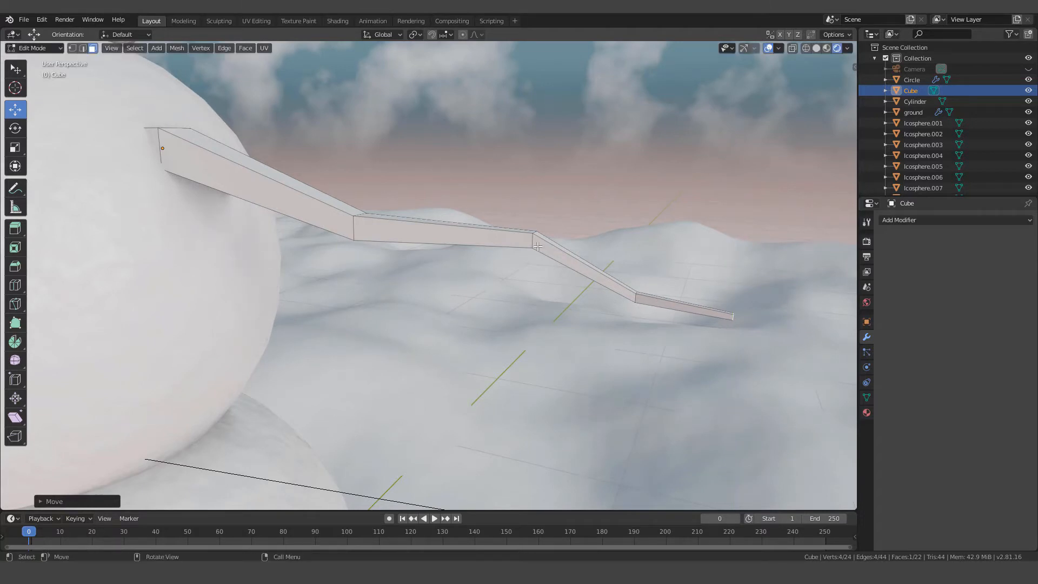
# Step: Add a loop cut around the third arm segment and slide it close to the joint with the second segment
pyautogui.scroll(3, 588, 285)
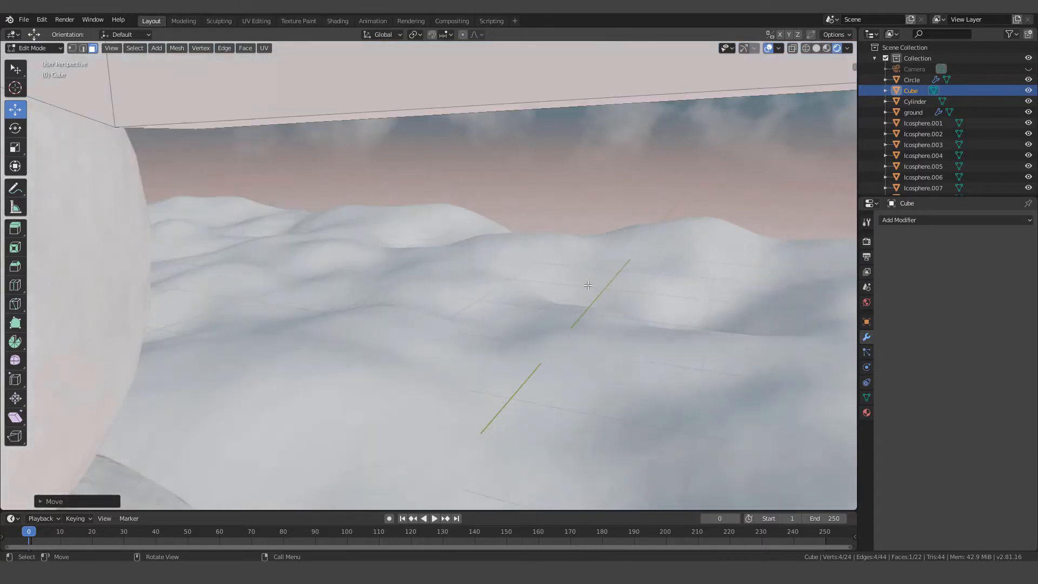
pyautogui.keyDown('shift'); pyautogui.moveTo(588, 285); pyautogui.dragTo(548, 291, button='middle'); pyautogui.keyUp('shift')
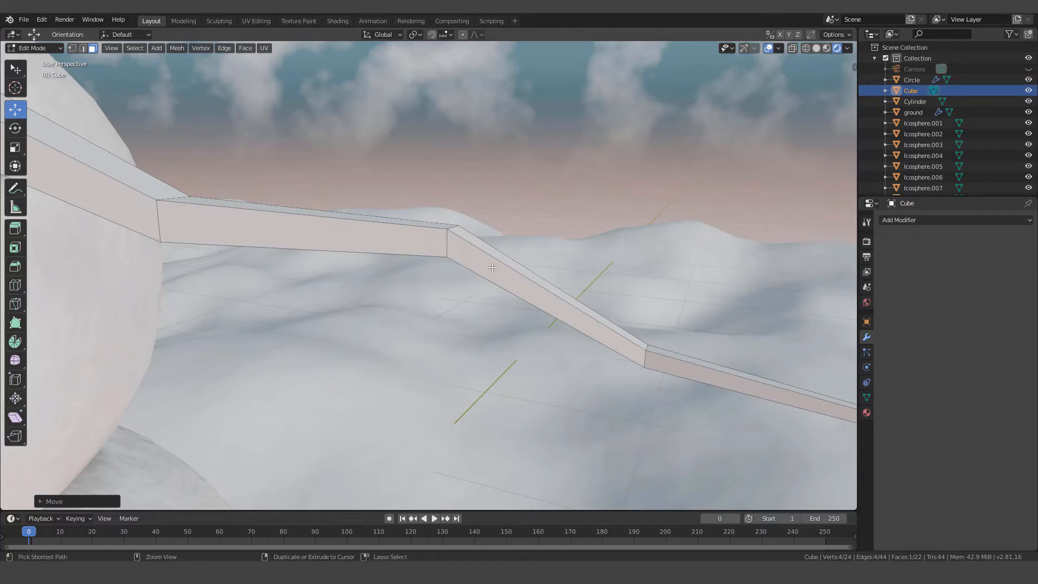
pyautogui.hotkey('ctrl', 'r')
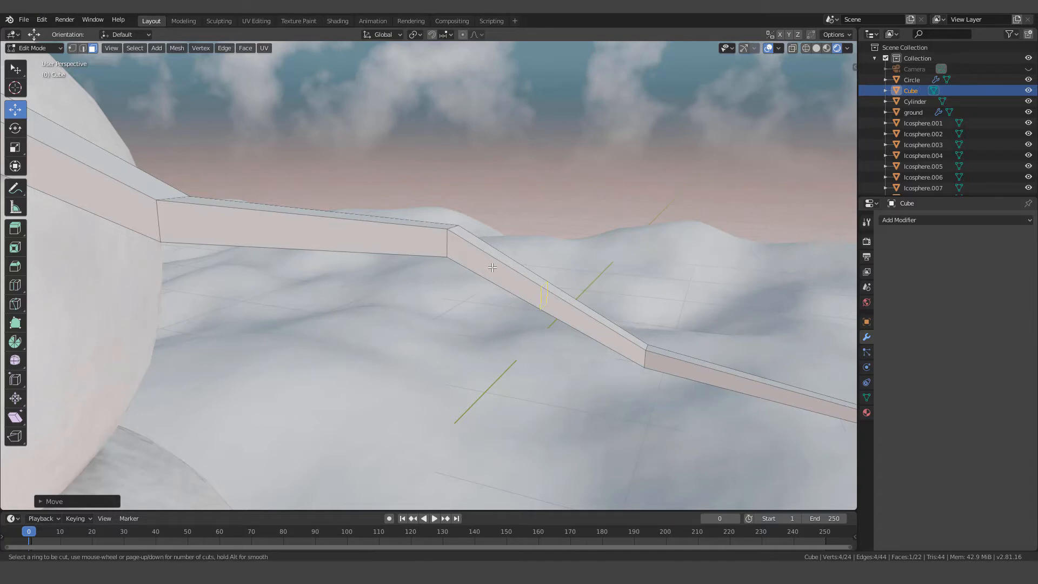
pyautogui.click(493, 267)
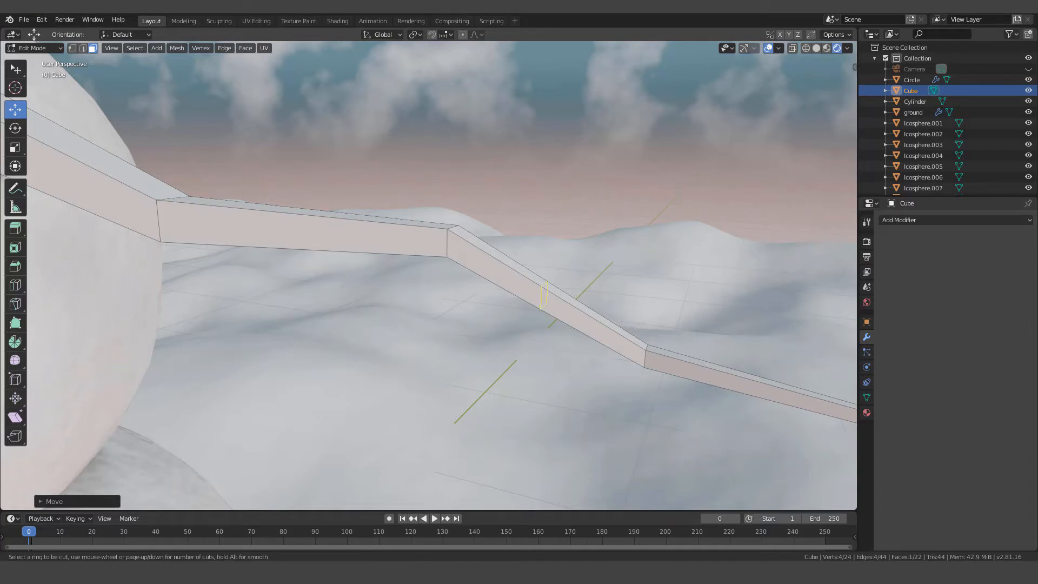
pyautogui.click(434, 192)
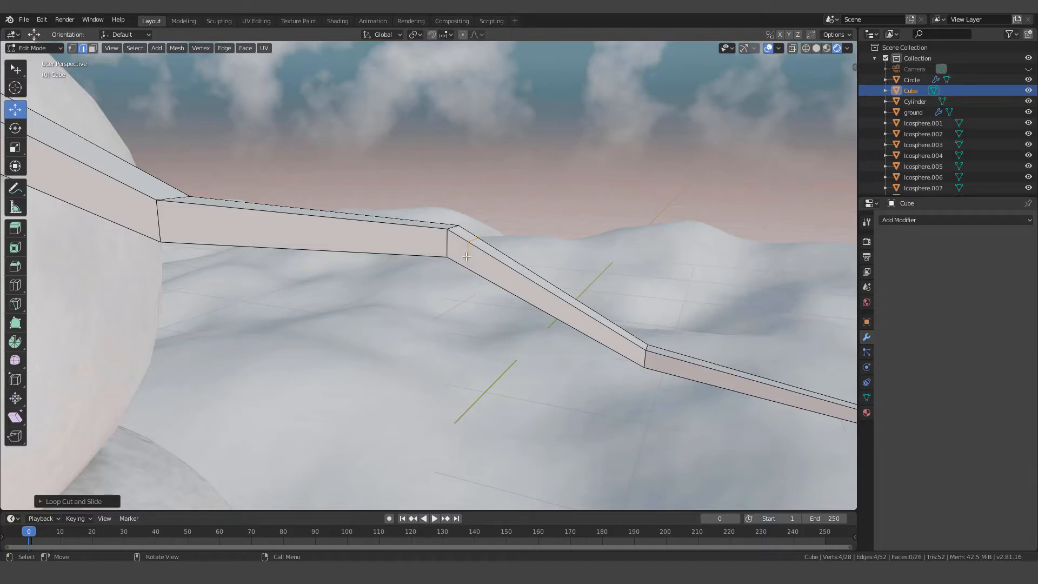
# Step: Extrude the small top face between the new loop cut and the joint outward about 0.06 m as a side branch
pyautogui.click(92, 48)
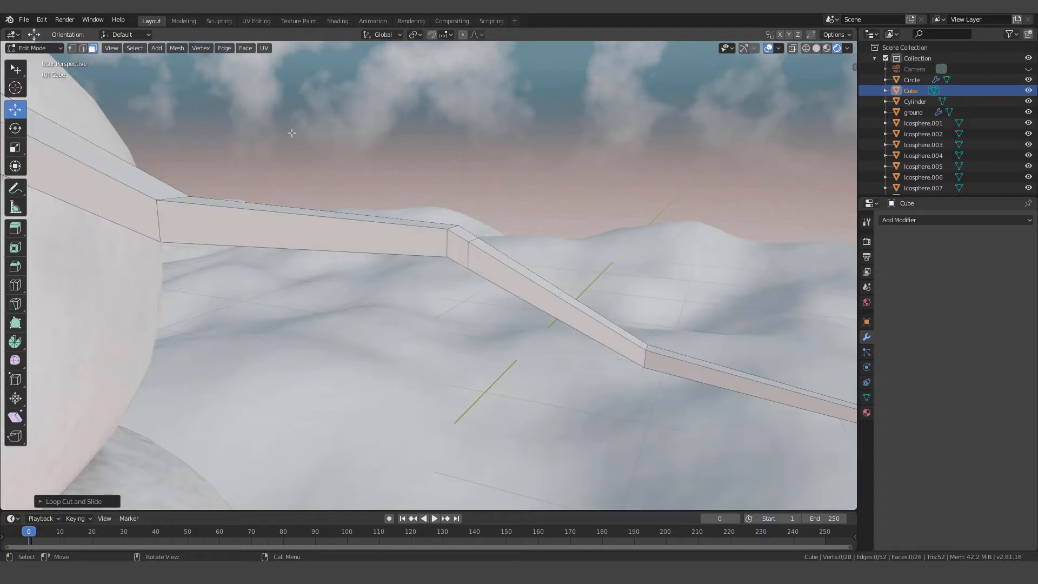
pyautogui.click(464, 232)
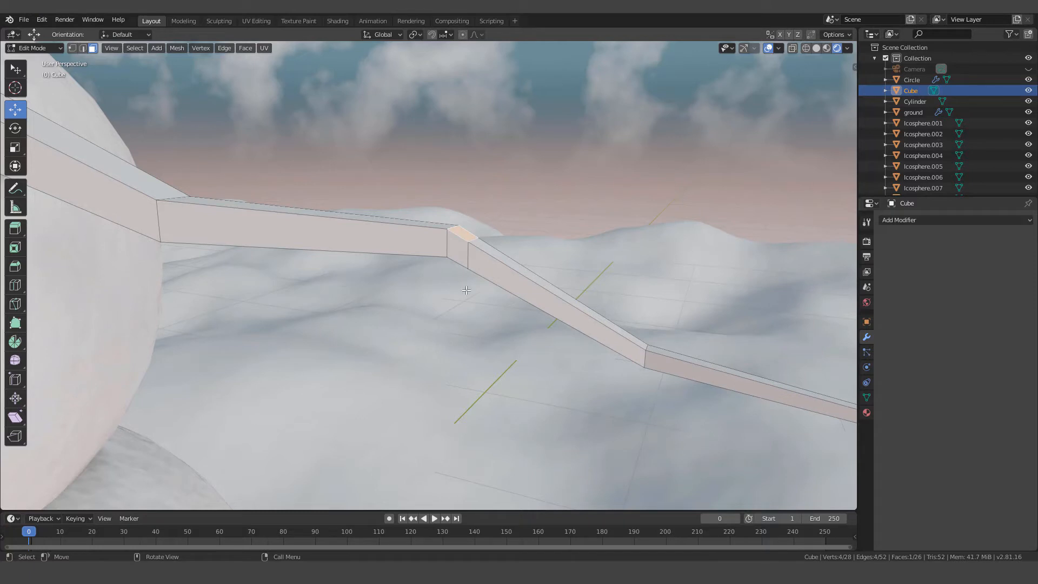
pyautogui.moveTo(466, 290); pyautogui.dragTo(475, 292, button='middle')
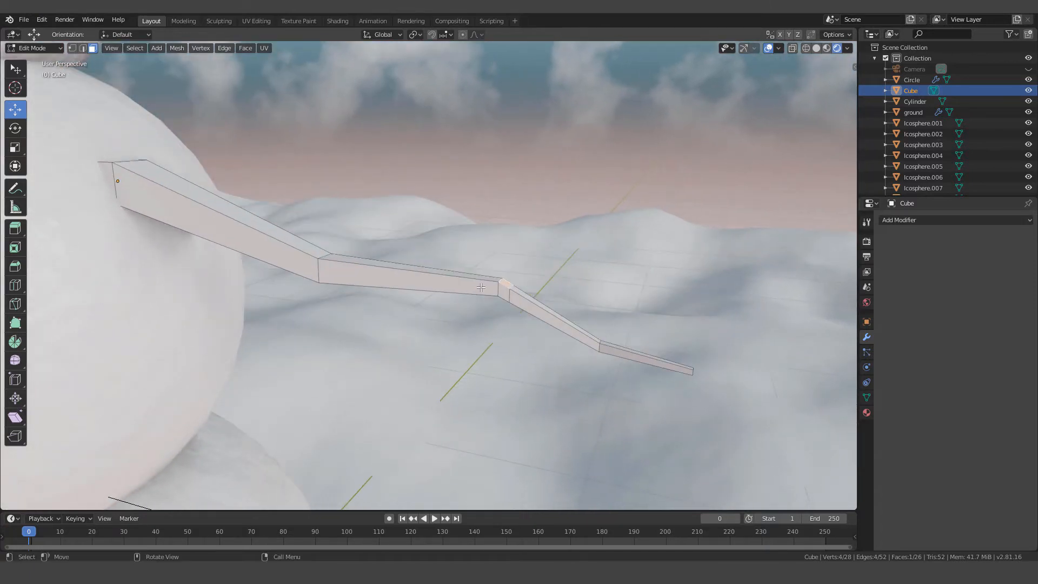
pyautogui.scroll(5, 479, 287)
pyautogui.scroll(-3, 481, 287)
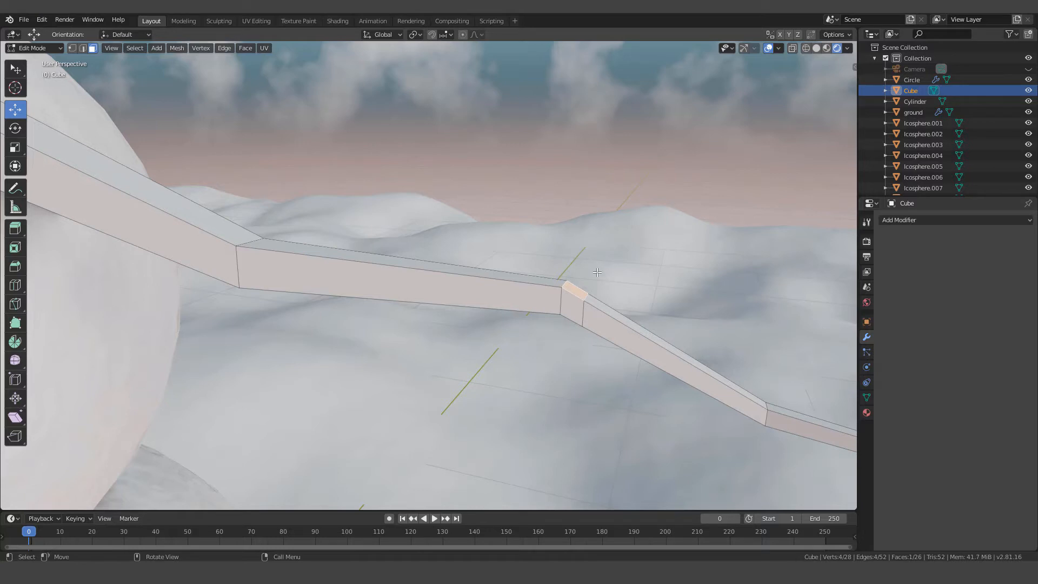
pyautogui.press('e')
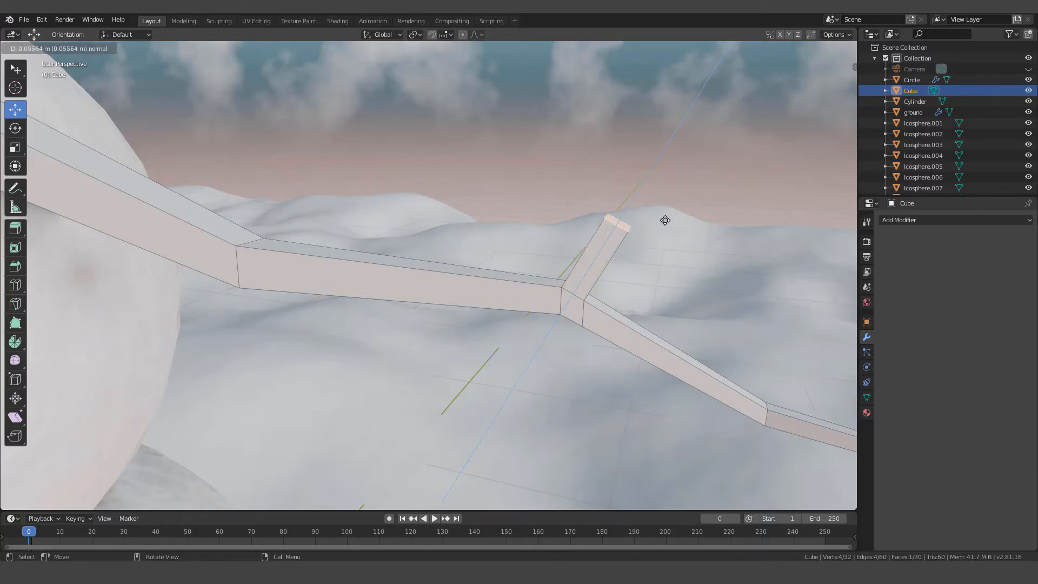
pyautogui.click(670, 215)
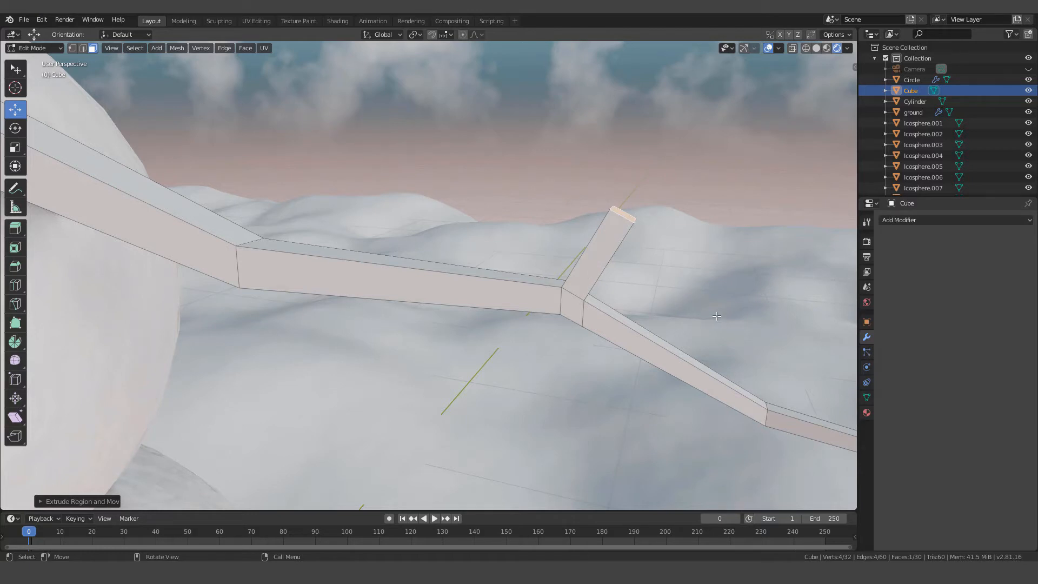
# Step: Scale the side branch's end face to about 0.6 and move it outward along X to slant the branch
pyautogui.press('s')
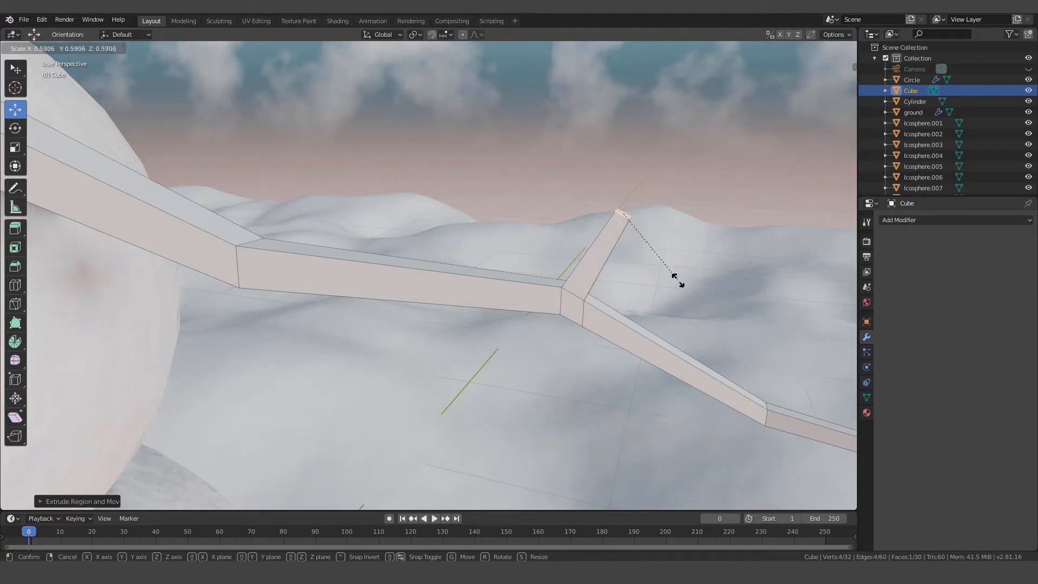
pyautogui.click(682, 279)
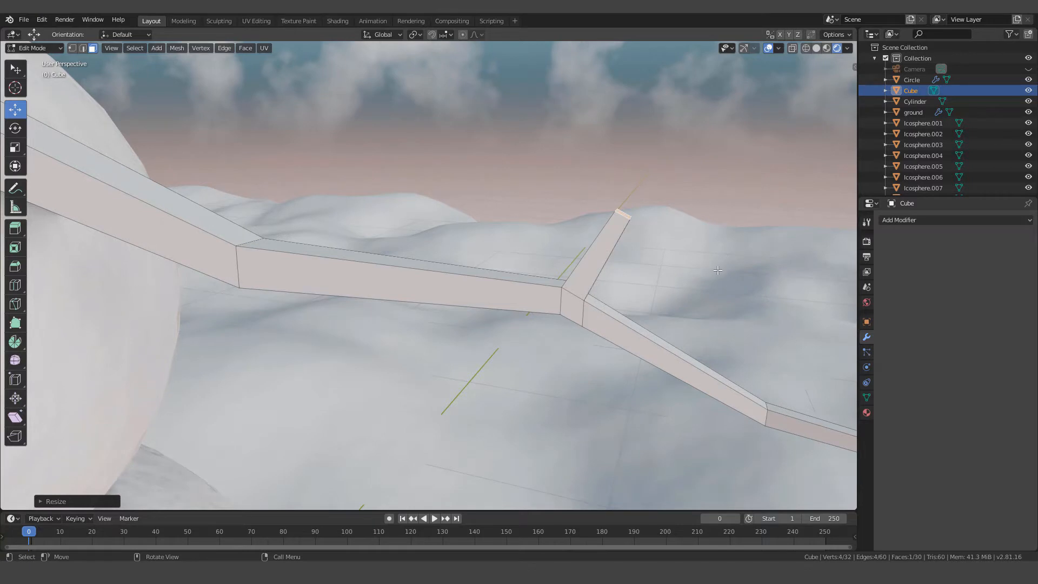
pyautogui.press('g')
pyautogui.press('x')
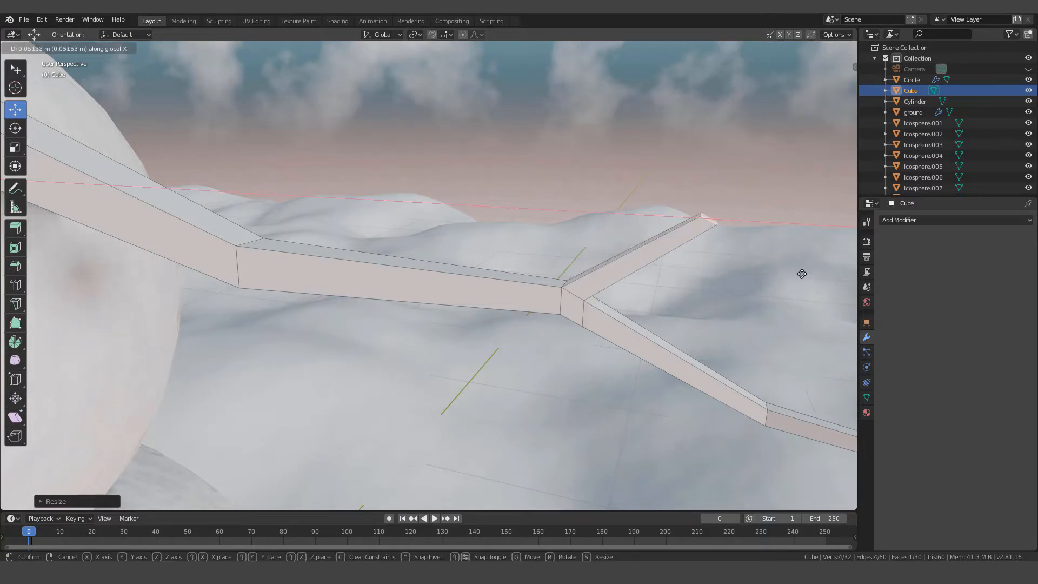
pyautogui.click(843, 281)
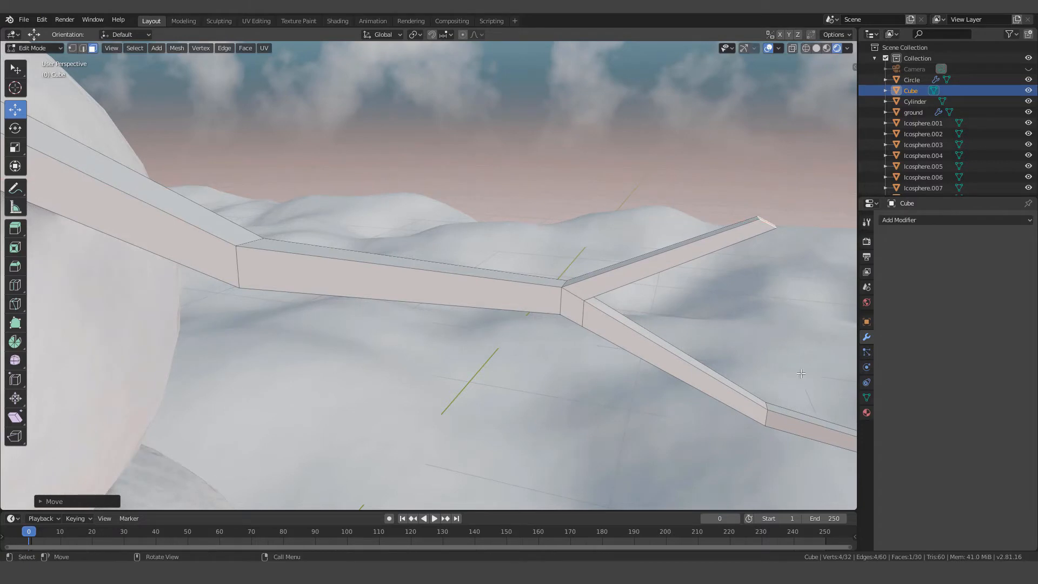
# Step: Rotate the side branch's end face about Y until it faces outward along the arm, and scale it down slightly
pyautogui.keyDown('shift'); pyautogui.moveTo(781, 341); pyautogui.dragTo(750, 337, button='middle'); pyautogui.keyUp('shift')
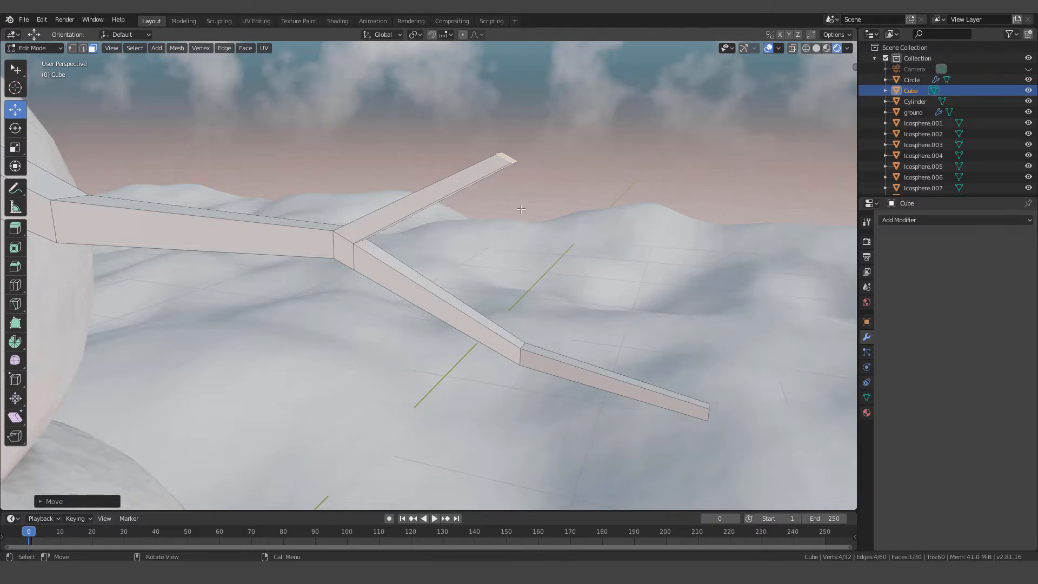
pyautogui.press('r')
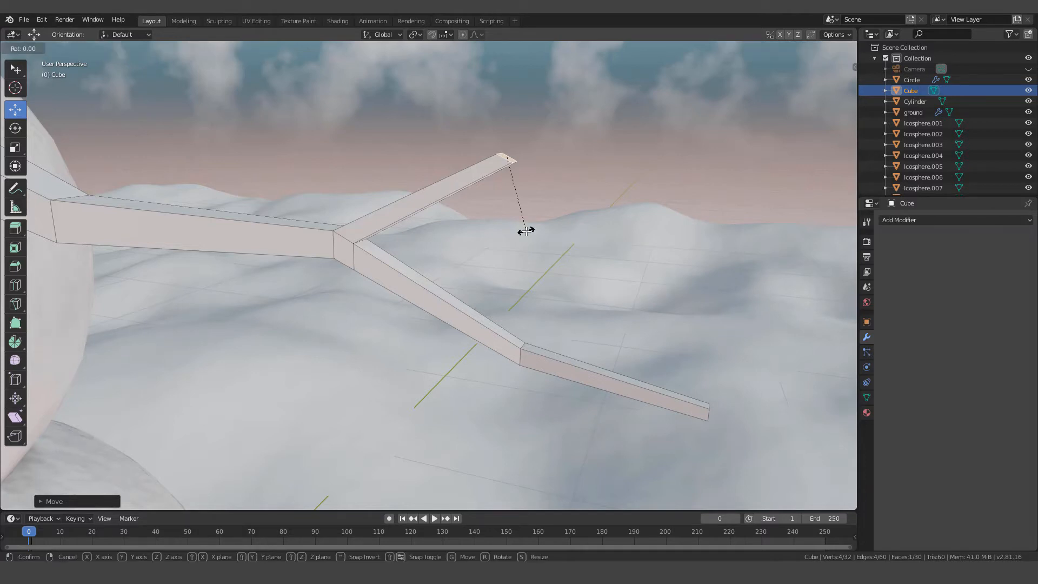
pyautogui.press('y')
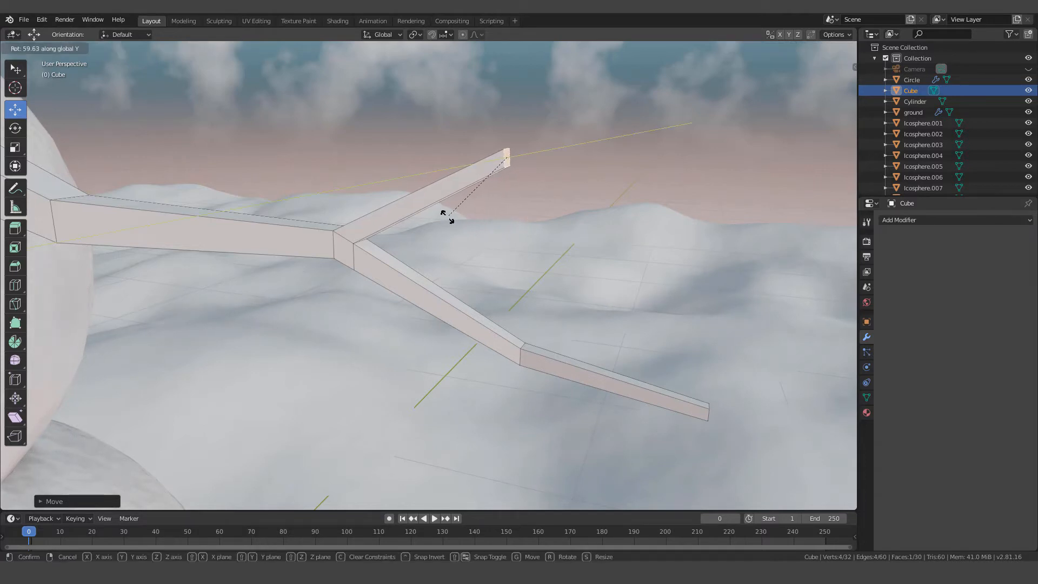
pyautogui.click(430, 207)
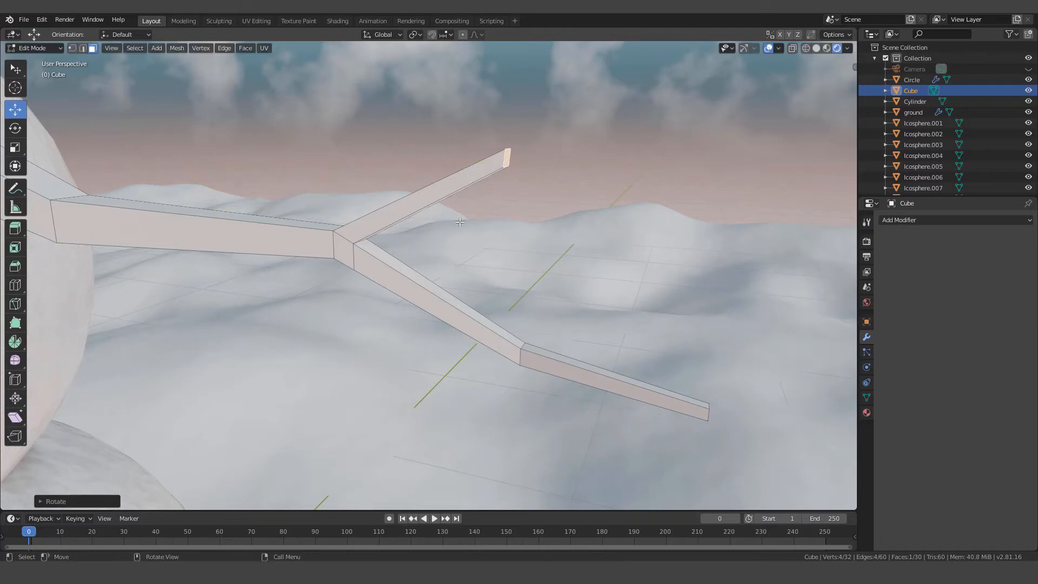
pyautogui.press('s')
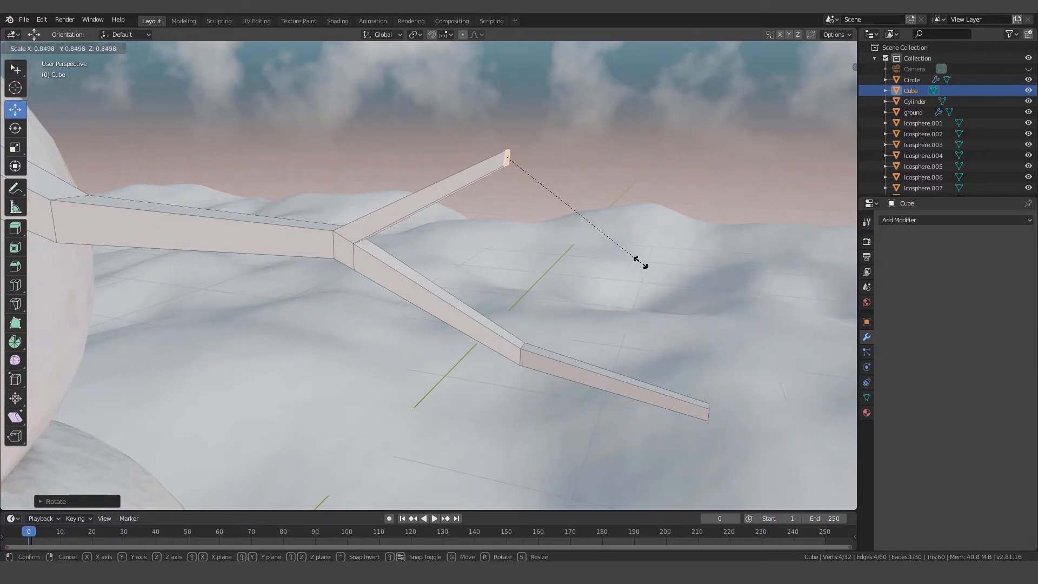
pyautogui.click(603, 282)
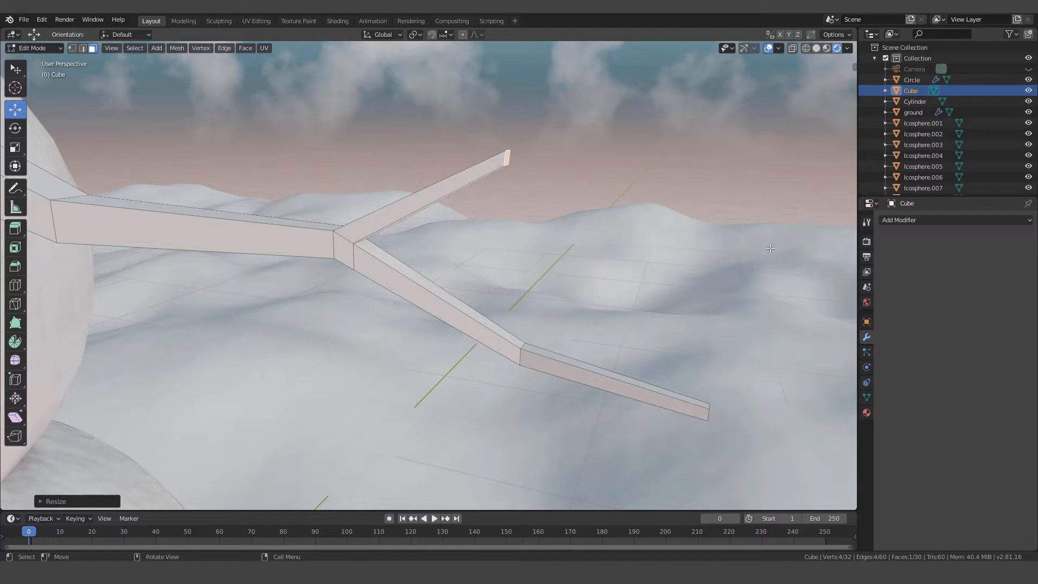
# Step: Extrude the side branch's end face along X into a second branch segment and scale down its tip
pyautogui.press('e')
pyautogui.press('x')
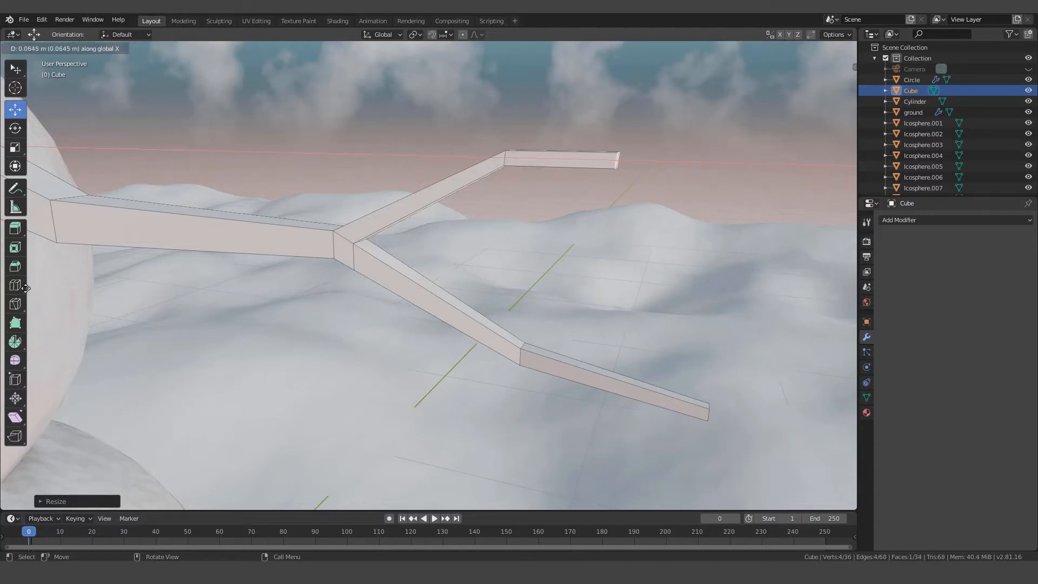
pyautogui.click(143, 320)
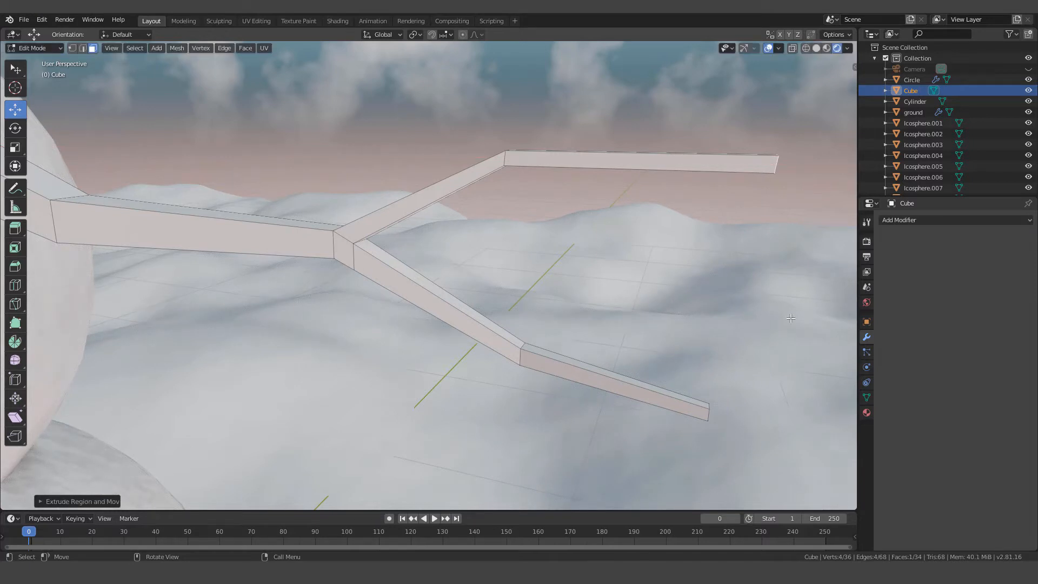
pyautogui.press('s')
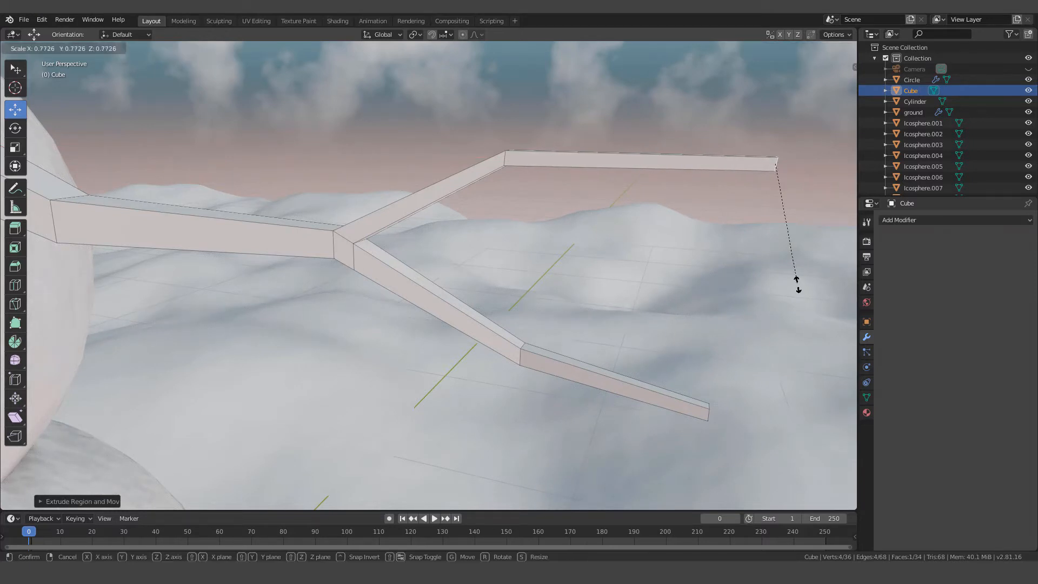
pyautogui.click(797, 273)
# Step: Select the whole arm mesh and add a Subdivision Surface modifier to it
pyautogui.moveTo(737, 297); pyautogui.dragTo(402, 289, button='middle')
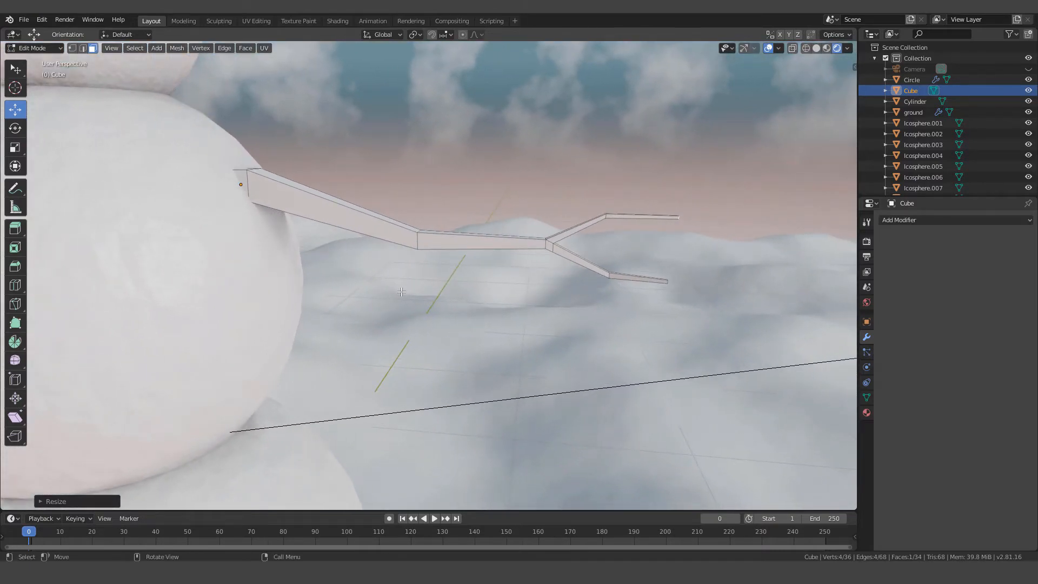
pyautogui.scroll(2, 401, 292)
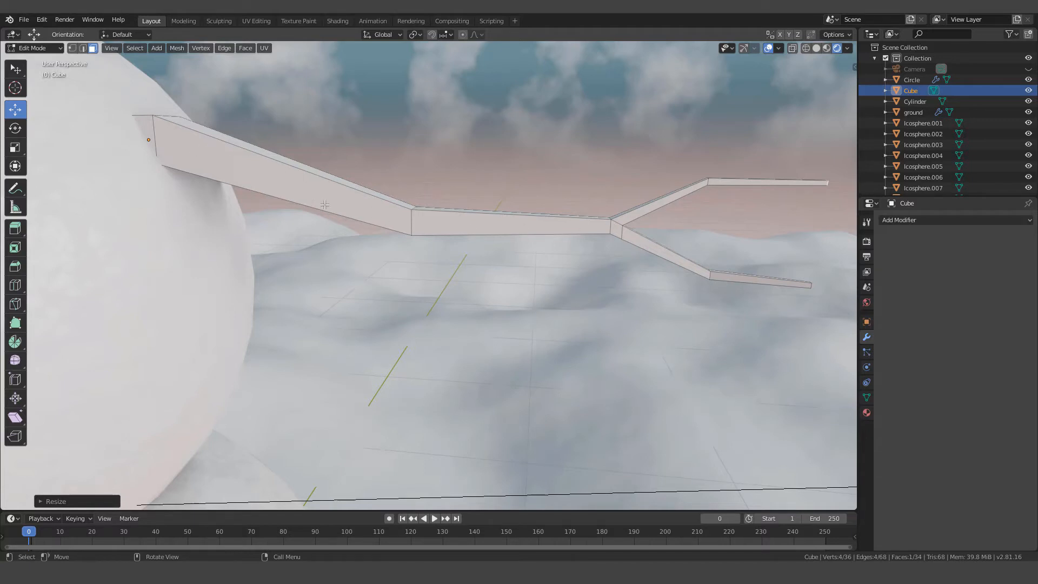
pyautogui.press('a')
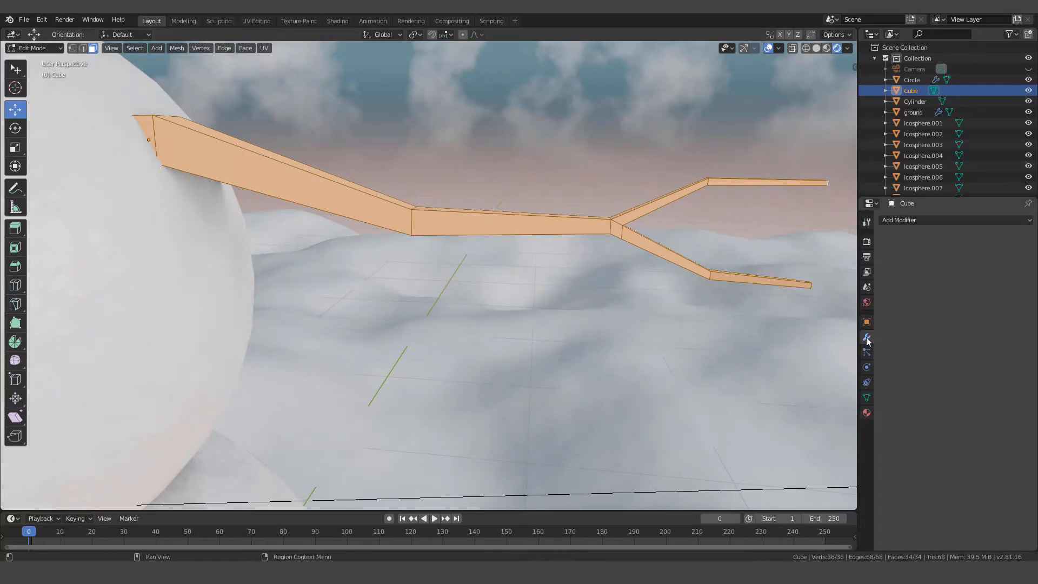
pyautogui.click(885, 223)
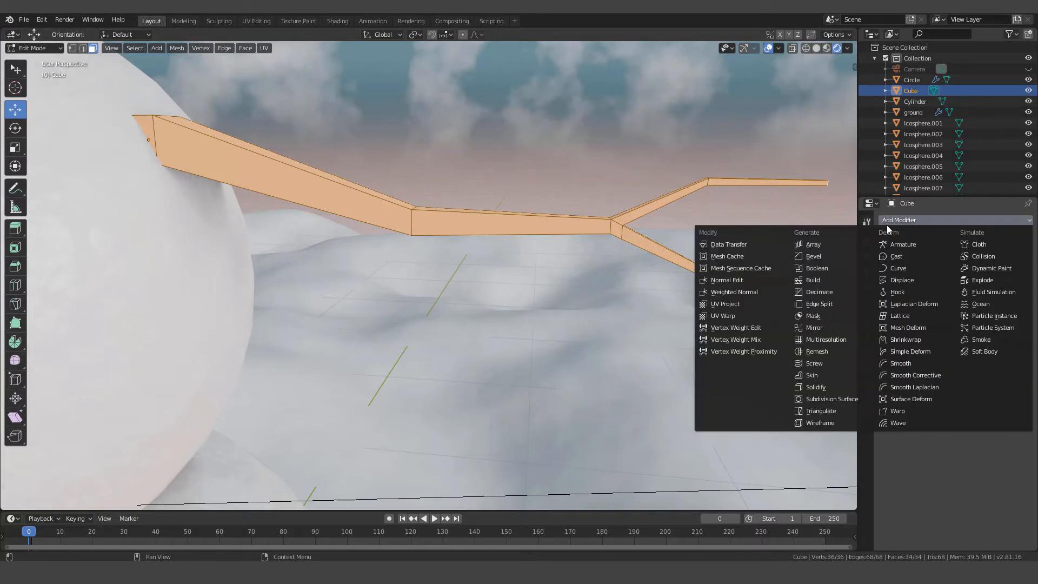
pyautogui.click(852, 400)
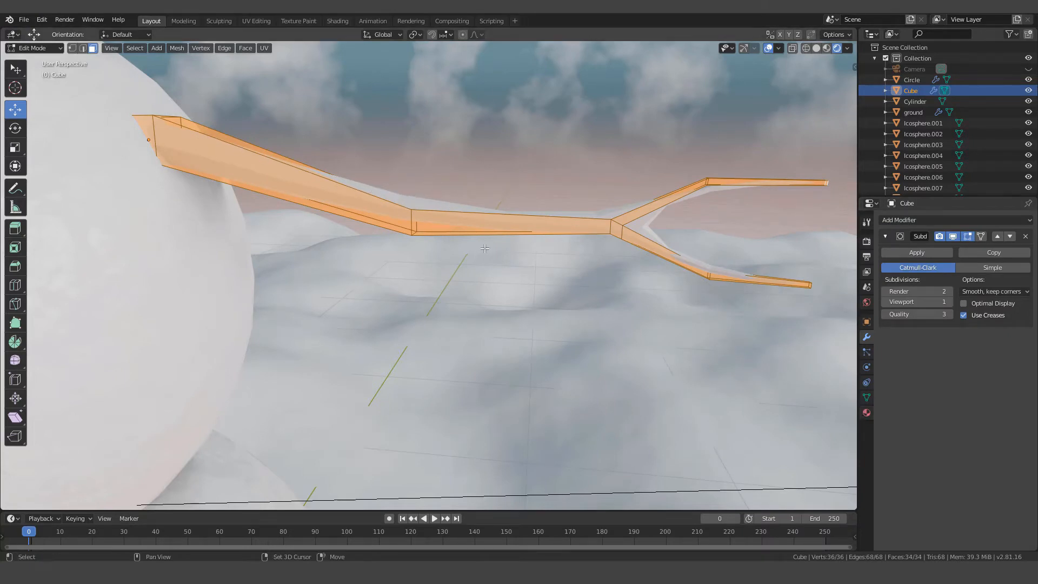
# Step: Add a loop cut around the first arm segment and slide it close to the joint with the second segment
pyautogui.keyDown('shift'); pyautogui.moveTo(484, 255); pyautogui.dragTo(486, 284, button='middle'); pyautogui.keyUp('shift')
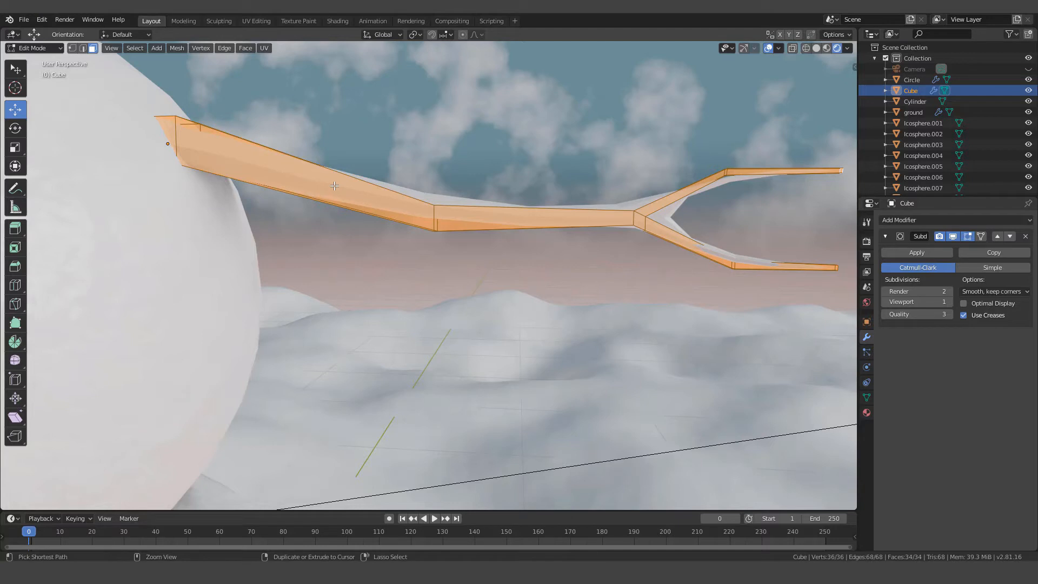
pyautogui.hotkey('ctrl', 'r')
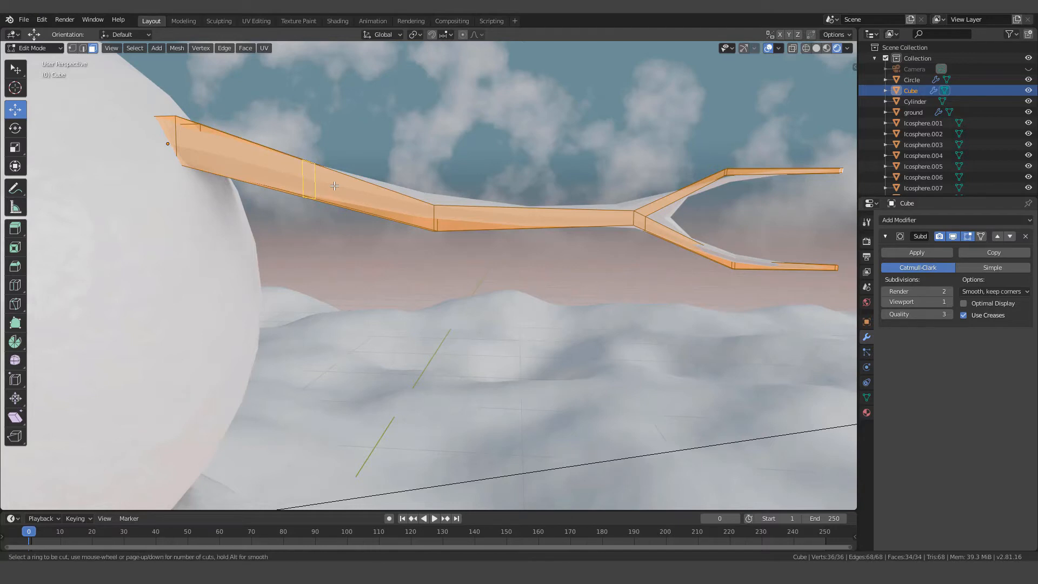
pyautogui.click(335, 186)
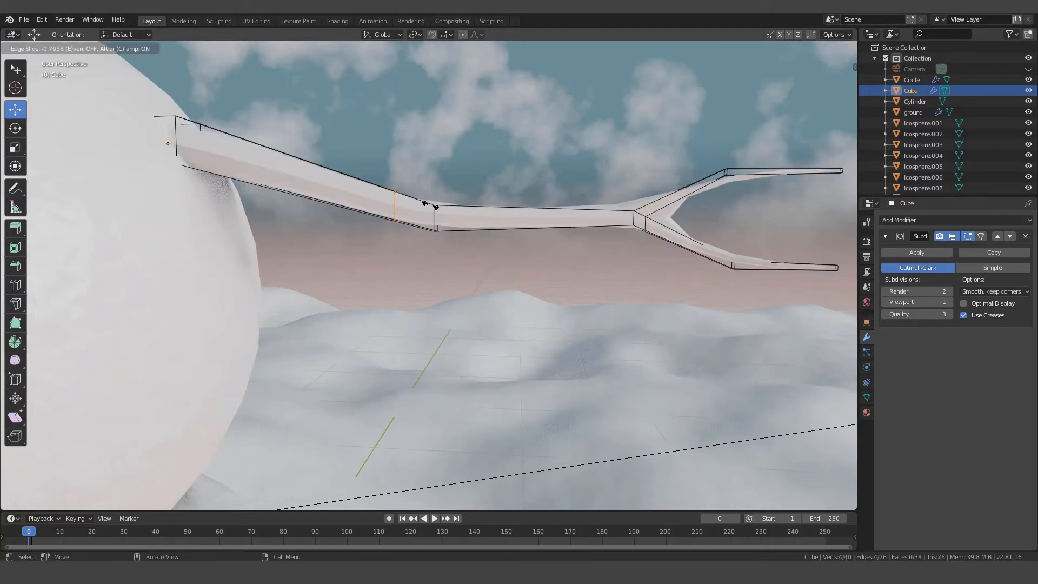
pyautogui.click(451, 206)
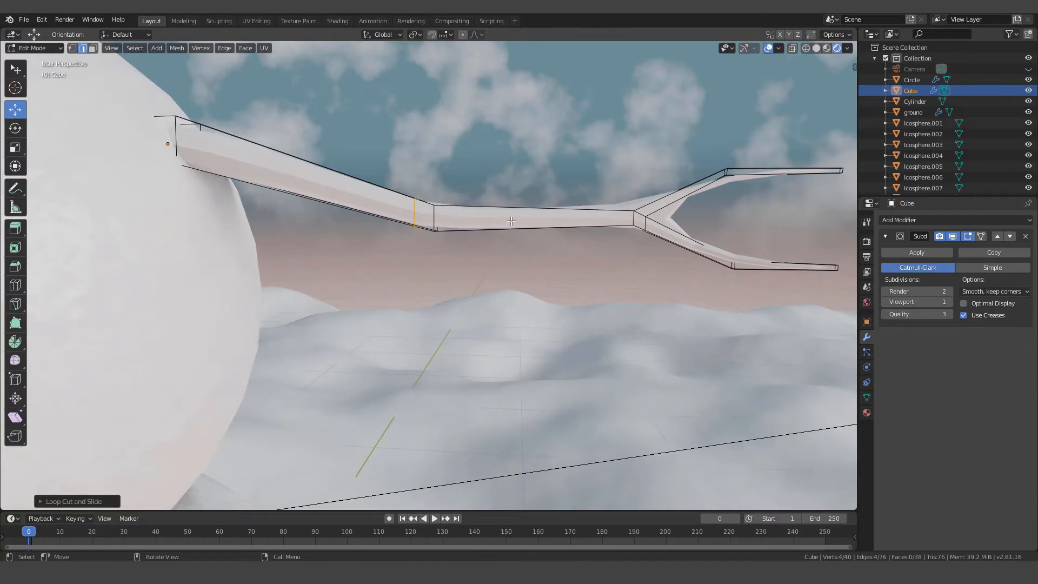
# Step: Add two loop cuts around the middle arm segment, one close to the bend with the first segment and one close to the fork
pyautogui.hotkey('ctrl', 'r')
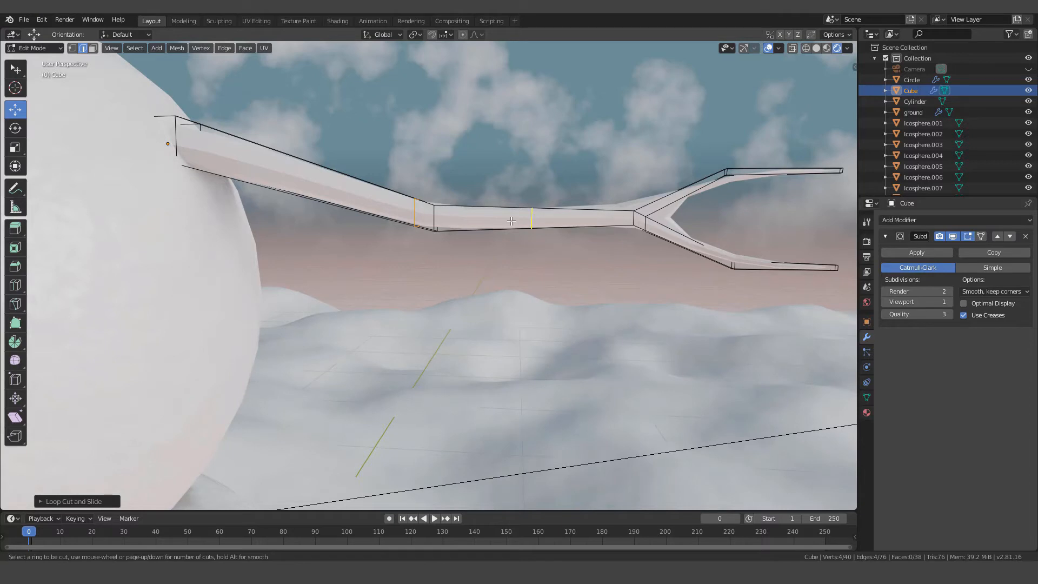
pyautogui.click(511, 221)
pyautogui.click(441, 221)
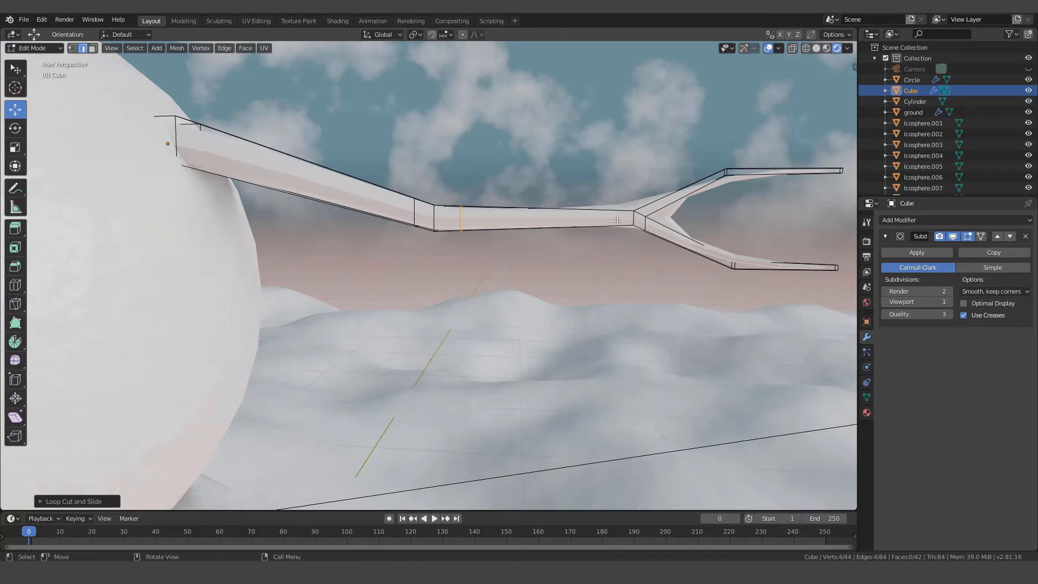
pyautogui.press('ctrl')
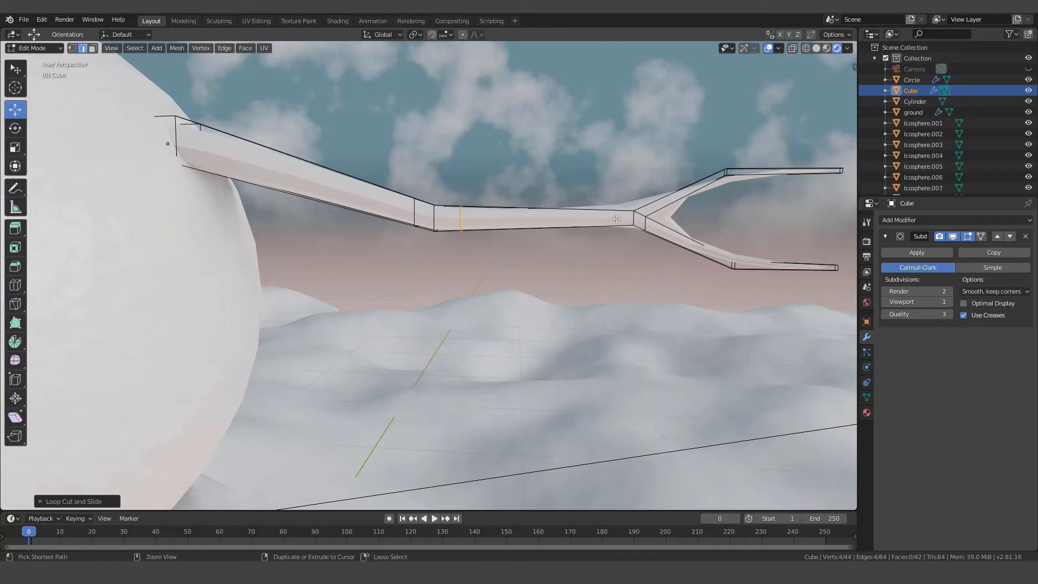
pyautogui.hotkey('ctrl', 'r')
pyautogui.click(618, 218)
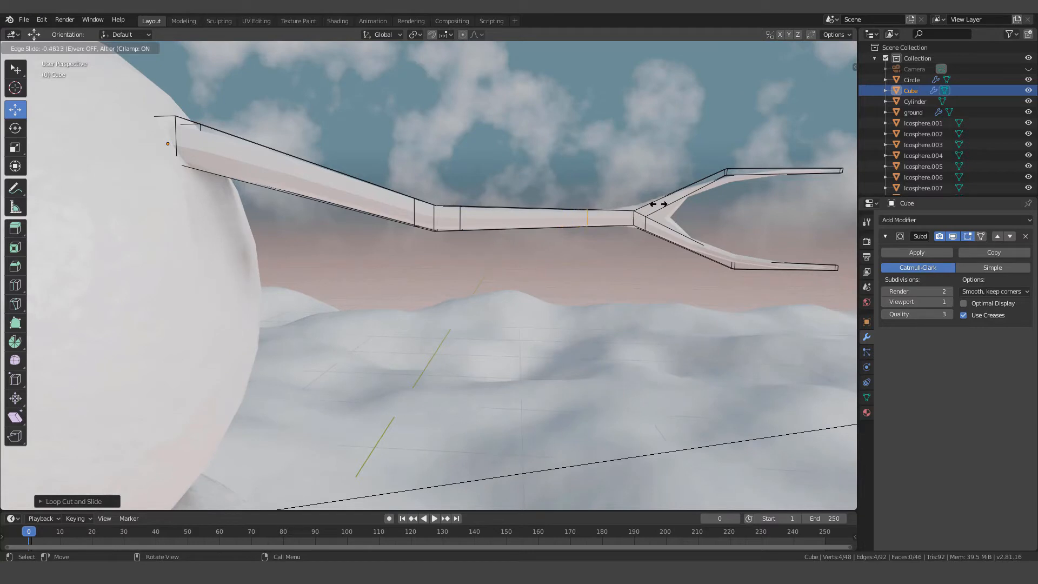
pyautogui.click(676, 199)
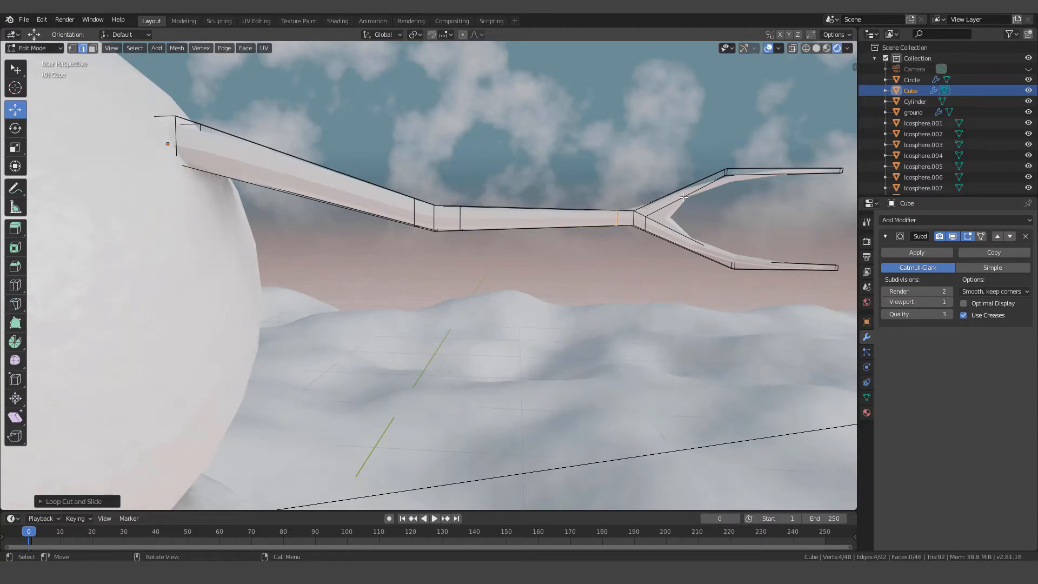
# Step: Add a loop cut around the first segment of each of the two branches and slide both close to the fork
pyautogui.press('ctrl')
pyautogui.hotkey('ctrl', 'r')
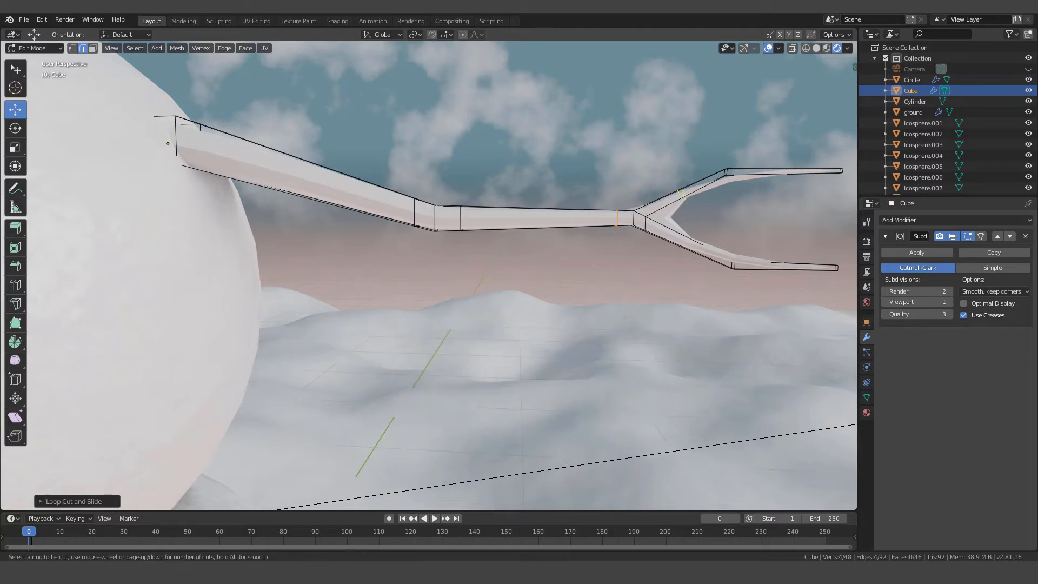
pyautogui.click(681, 192)
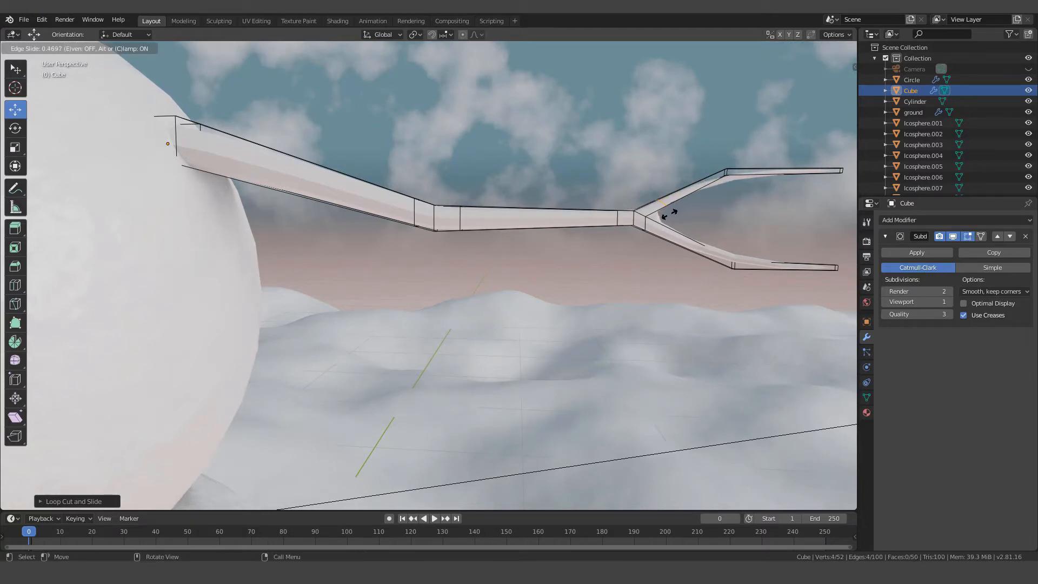
pyautogui.click(670, 214)
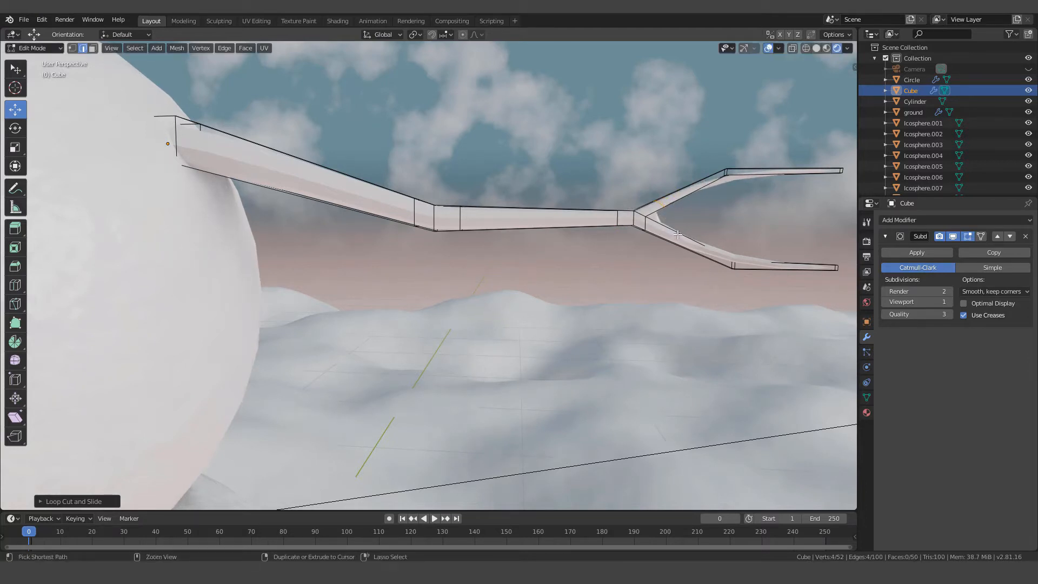
pyautogui.hotkey('ctrl', 'r')
pyautogui.click(678, 234)
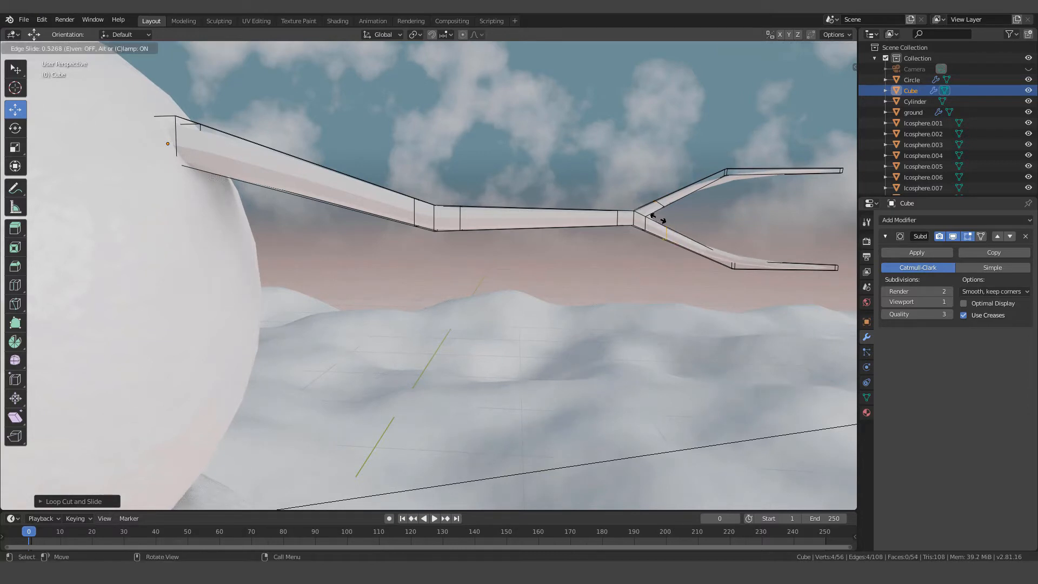
pyautogui.click(659, 218)
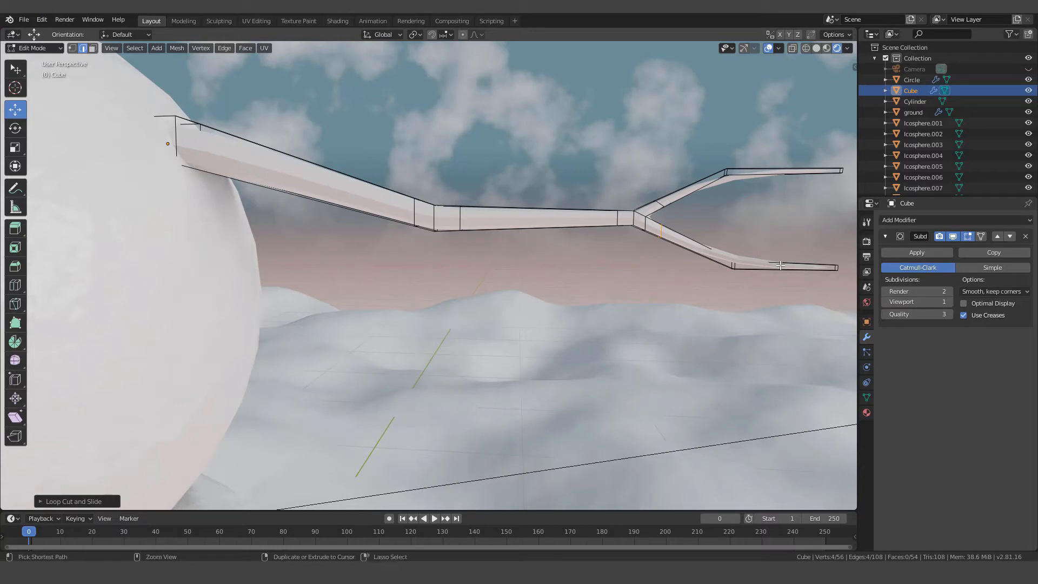
# Step: Add a loop cut around the outer segment of each branch, lower and upper, and slide both close to the branch's bend
pyautogui.hotkey('ctrl', 'r')
pyautogui.click(759, 267)
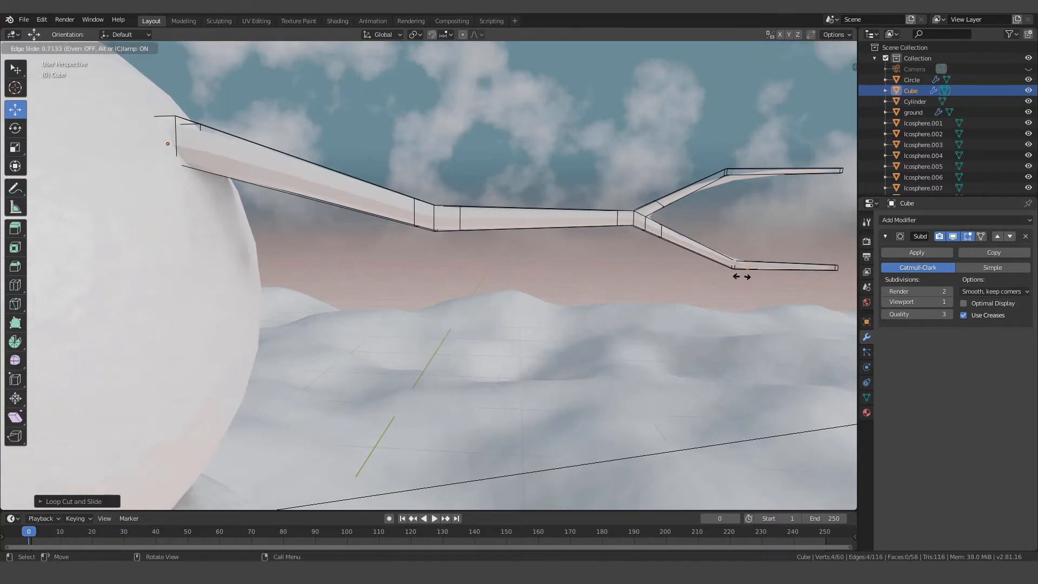
pyautogui.click(745, 276)
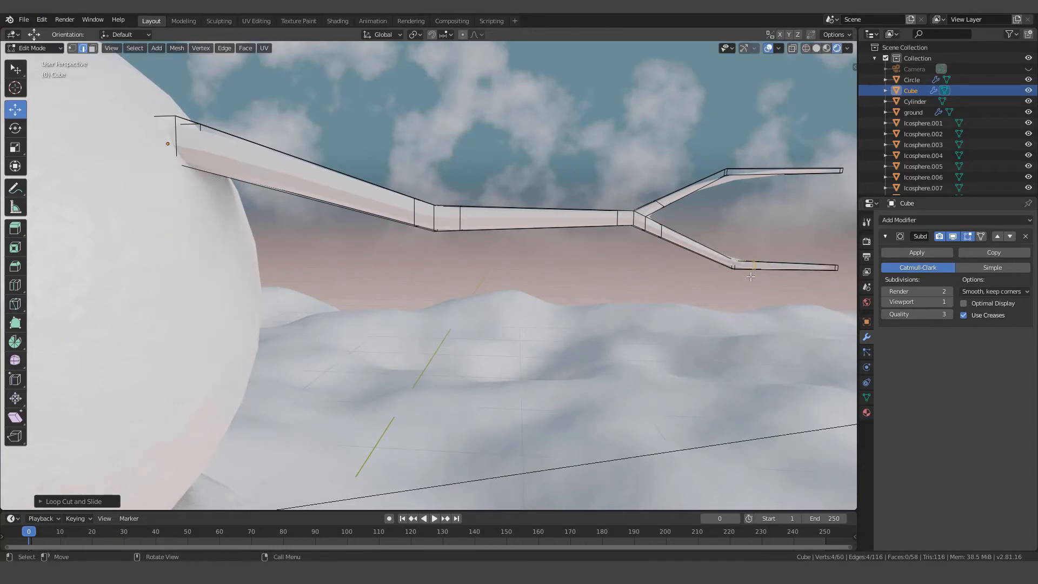
pyautogui.hotkey('ctrl', 'r')
pyautogui.click(774, 173)
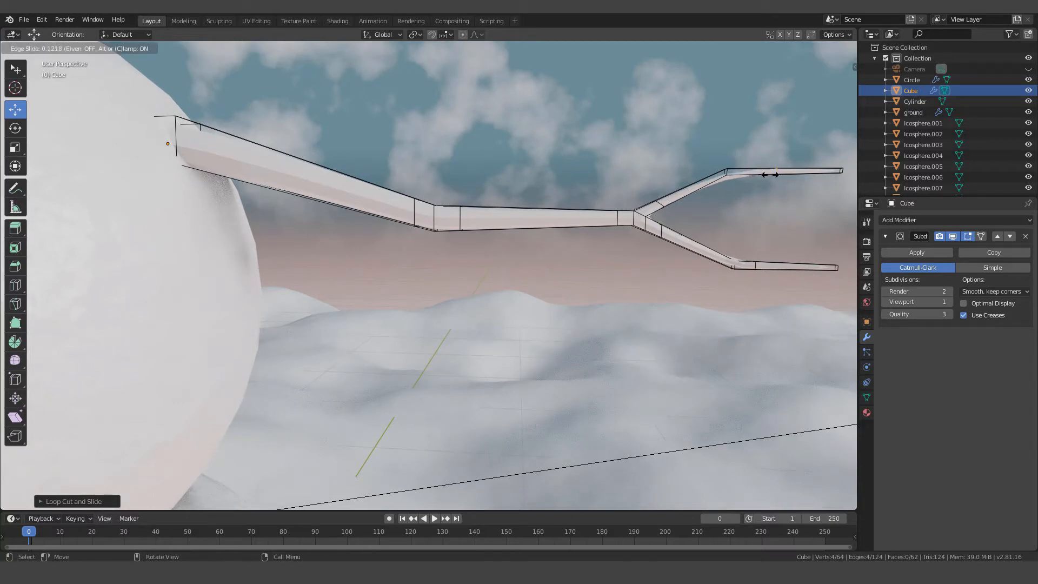
pyautogui.click(734, 176)
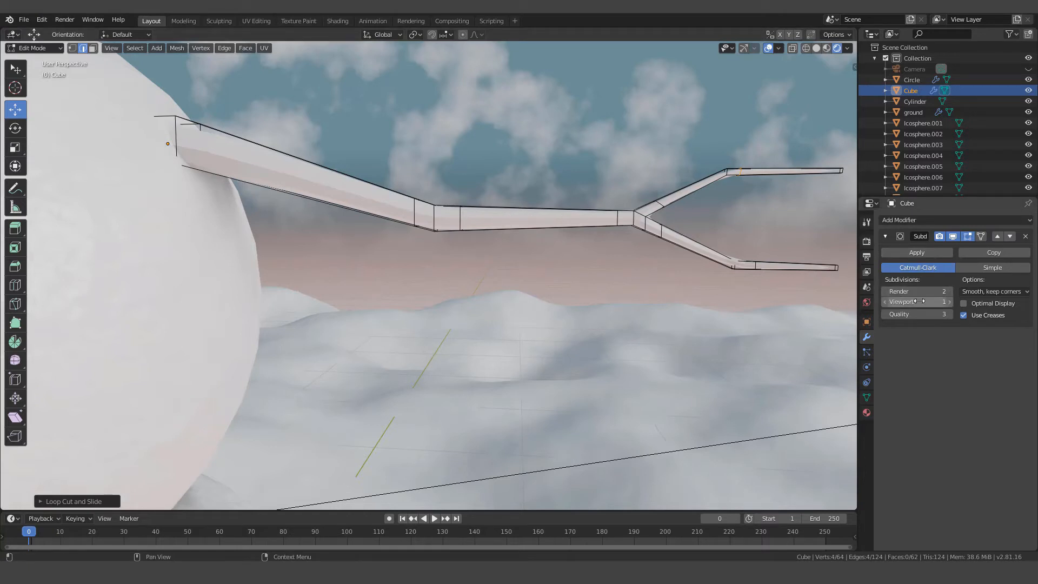
# Step: Set the Subdivision Surface viewport level to 2 and shade the arm object smooth
pyautogui.click(950, 301)
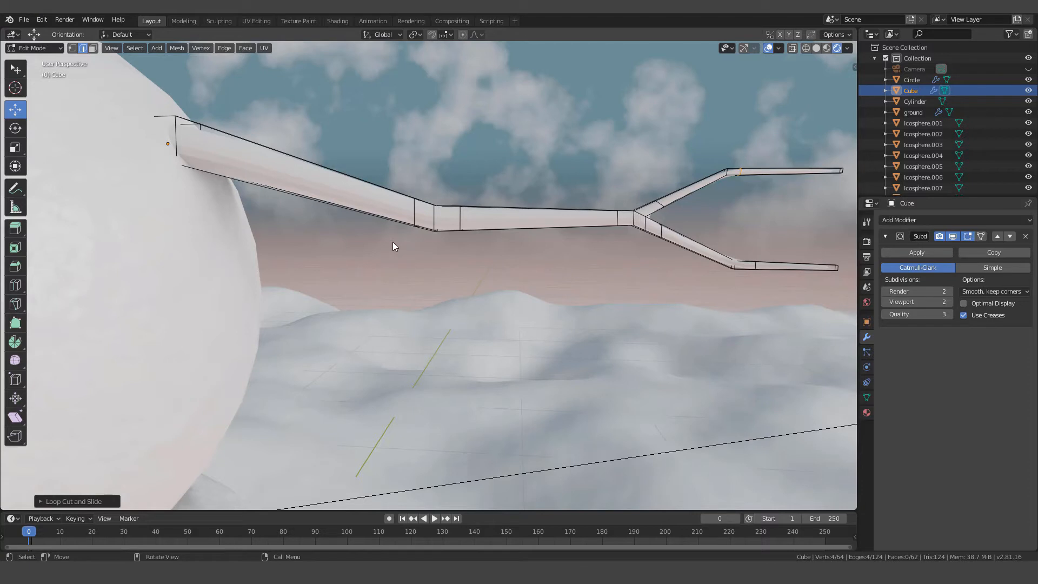
pyautogui.press('Tab')
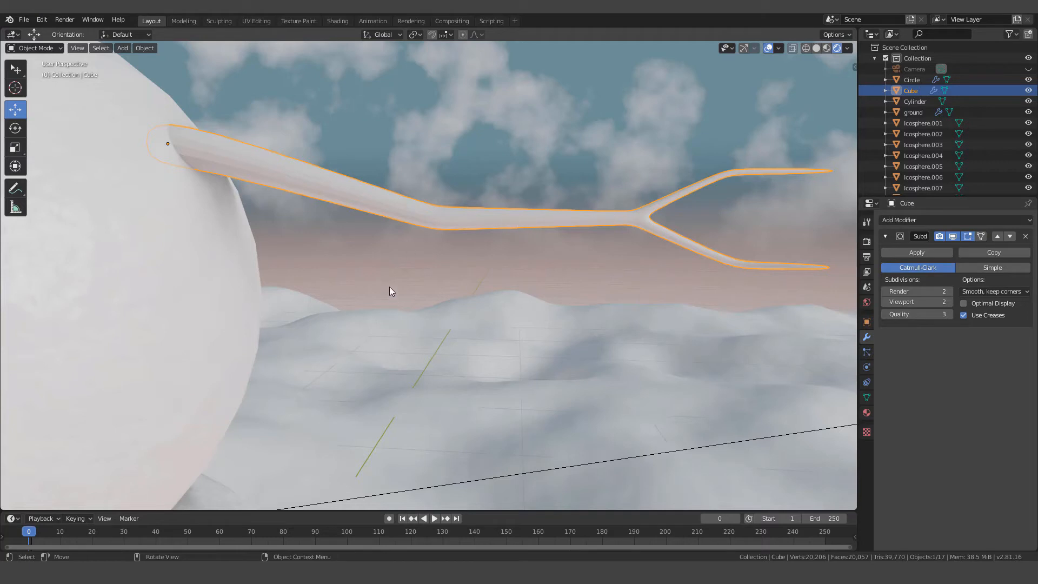
pyautogui.rightClick(394, 270)
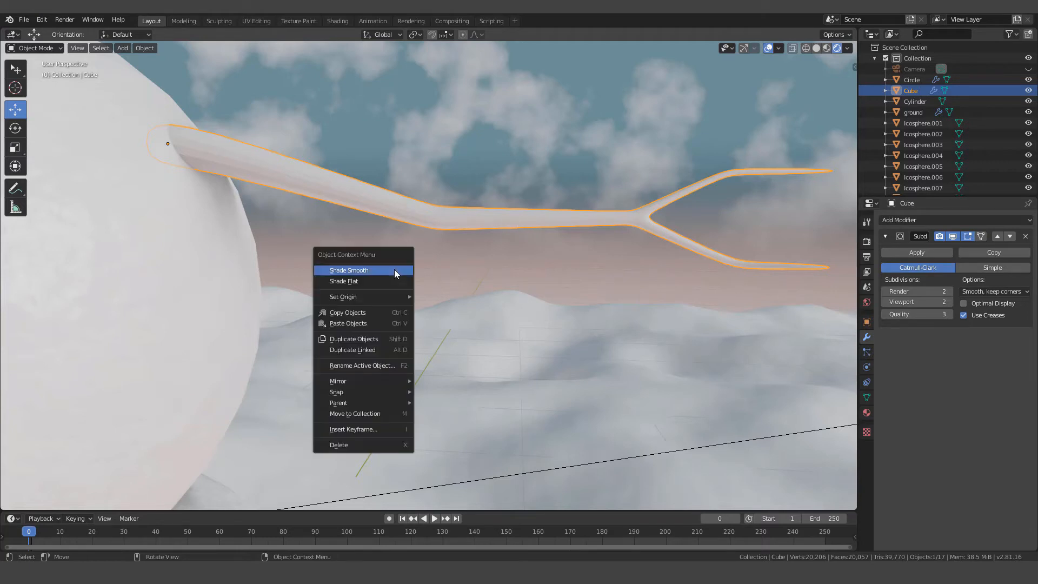
pyautogui.click(363, 271)
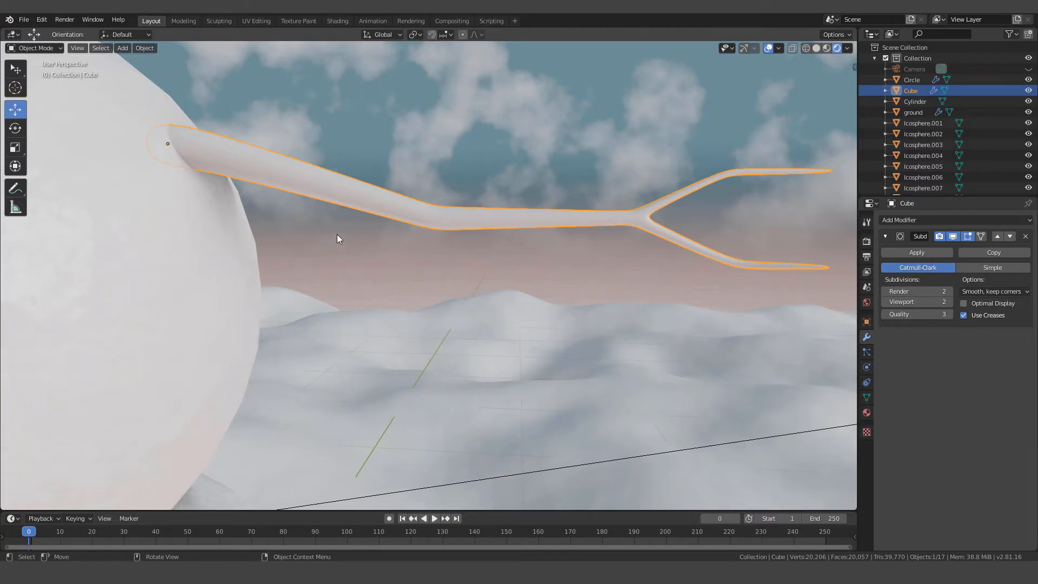
# Step: Duplicate the arm in place and rotate the copy 180° about the global Z axis
pyautogui.moveTo(336, 235); pyautogui.dragTo(342, 235, button='middle')
pyautogui.scroll(-4, 341, 237)
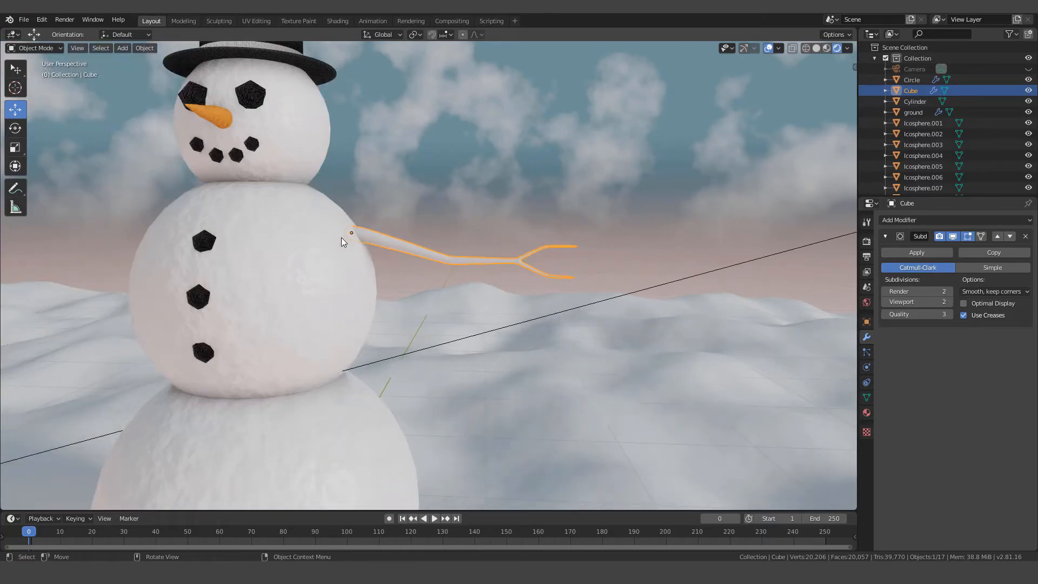
pyautogui.press('shift')
pyautogui.hotkey('shift', 'd')
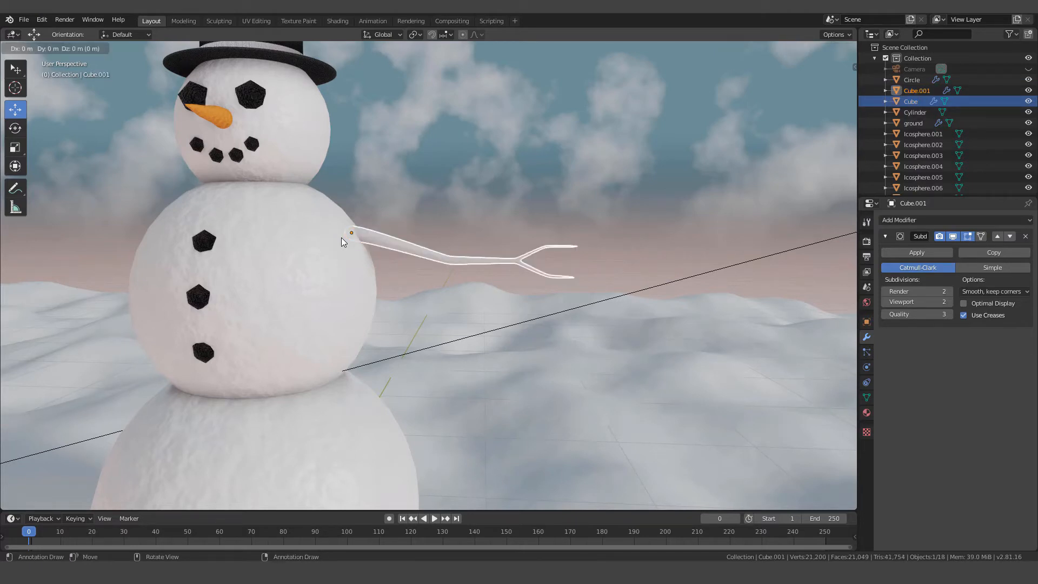
pyautogui.rightClick(342, 238)
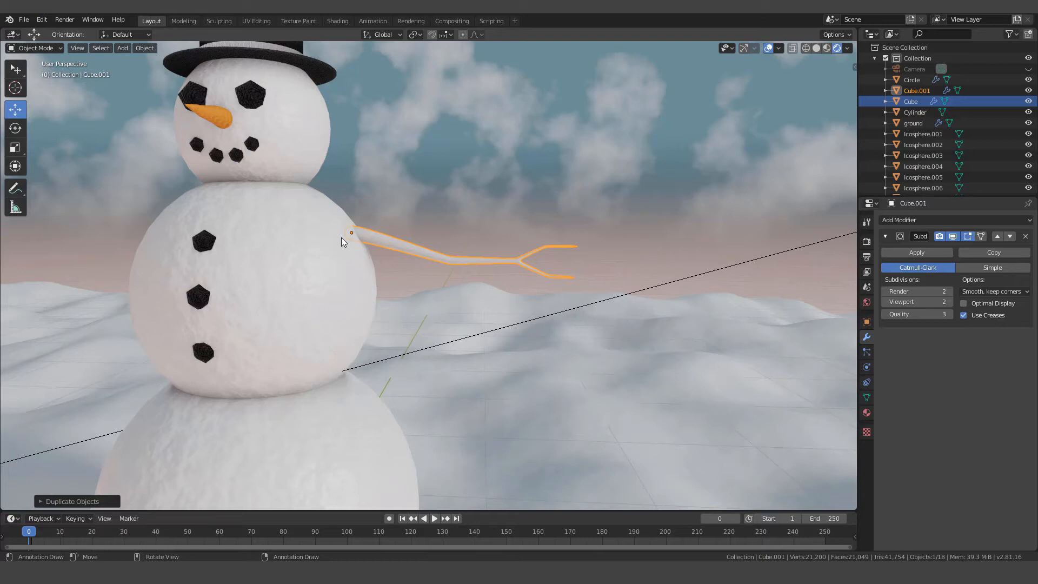
pyautogui.press('r')
pyautogui.write('z')
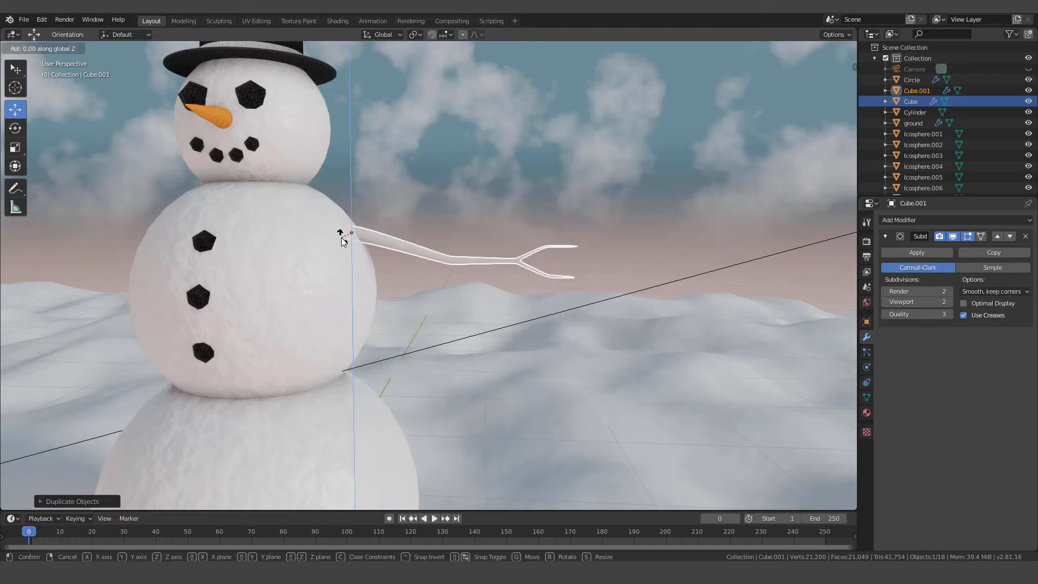
pyautogui.write('180')
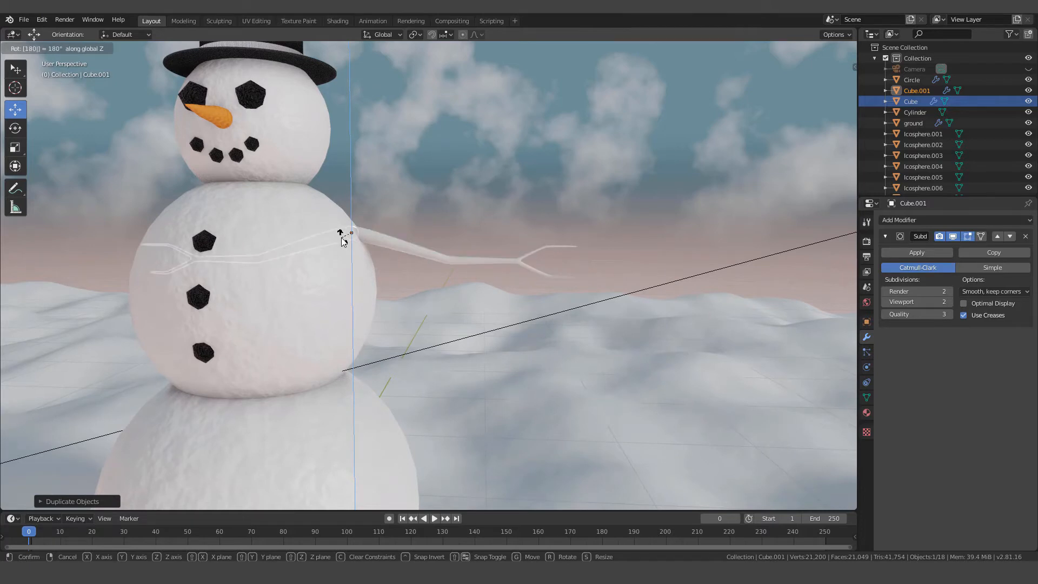
pyautogui.press('Return')
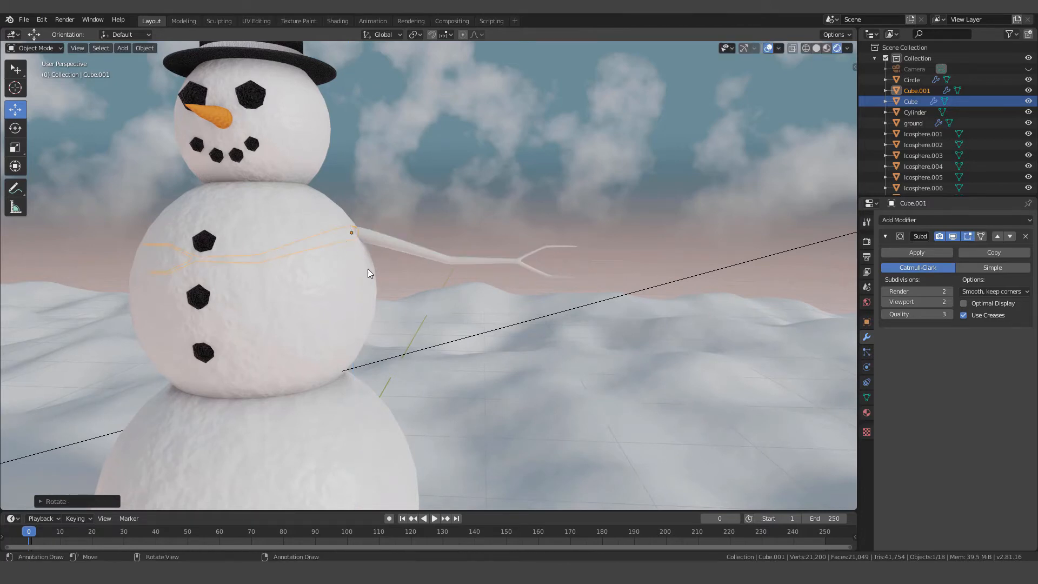
# Step: Move the duplicated arm about -0.83 m along X so it attaches to the opposite side of the snowman's middle ball
pyautogui.scroll(-4, 369, 268)
pyautogui.scroll(6, 384, 267)
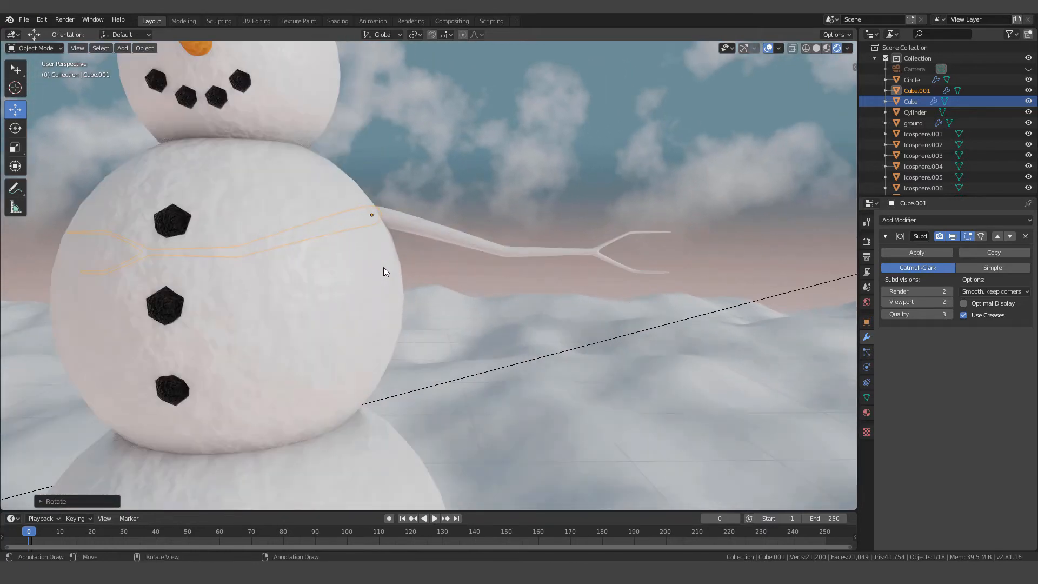
pyautogui.scroll(-2, 384, 267)
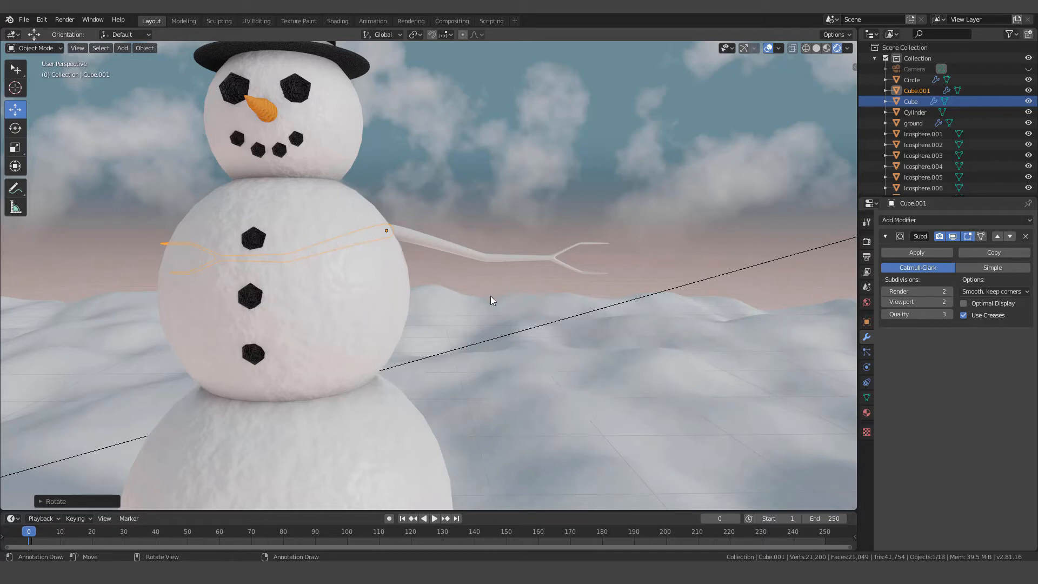
pyautogui.hotkey('shift', 'd')
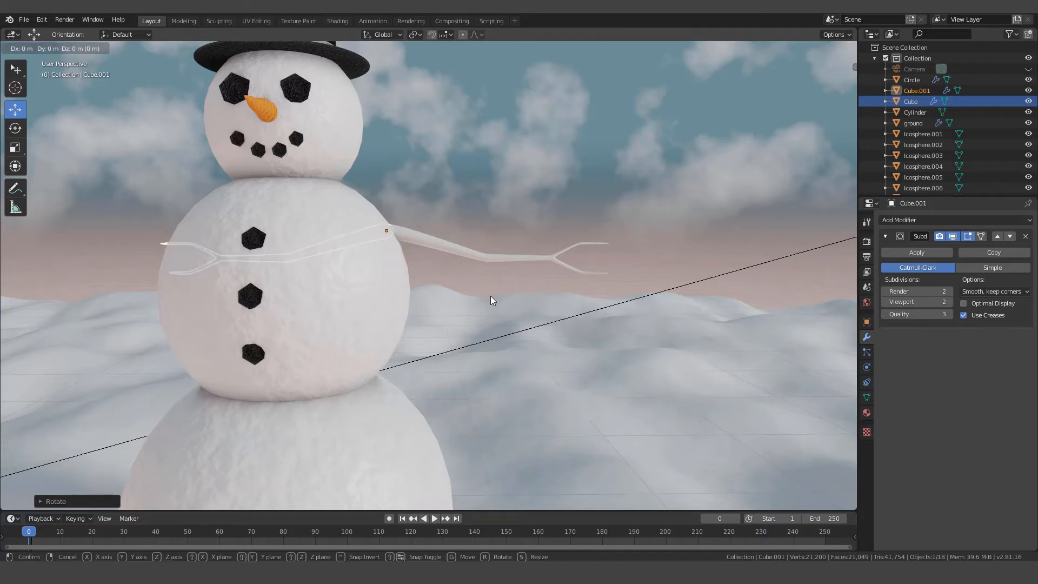
pyautogui.press('x')
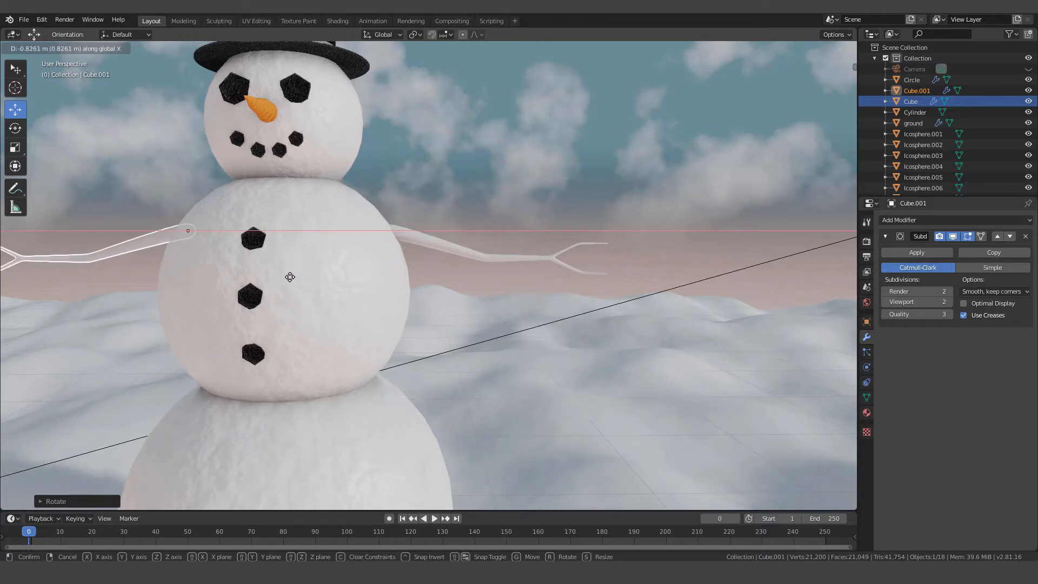
pyautogui.click(289, 277)
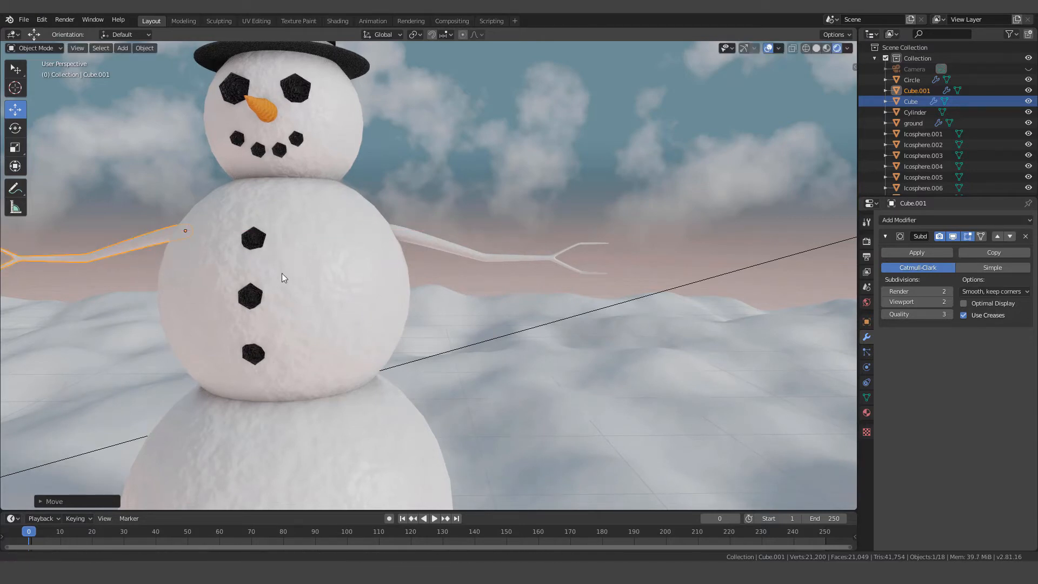
# Step: Examine the duplicated arm and where it meets the snowman's middle ball from several distances and angles
pyautogui.keyDown('shift'); pyautogui.moveTo(287, 274); pyautogui.dragTo(463, 287, button='middle'); pyautogui.keyUp('shift')
pyautogui.scroll(-2, 514, 287)
pyautogui.scroll(4, 514, 286)
pyautogui.scroll(2, 515, 285)
pyautogui.scroll(-2, 463, 288)
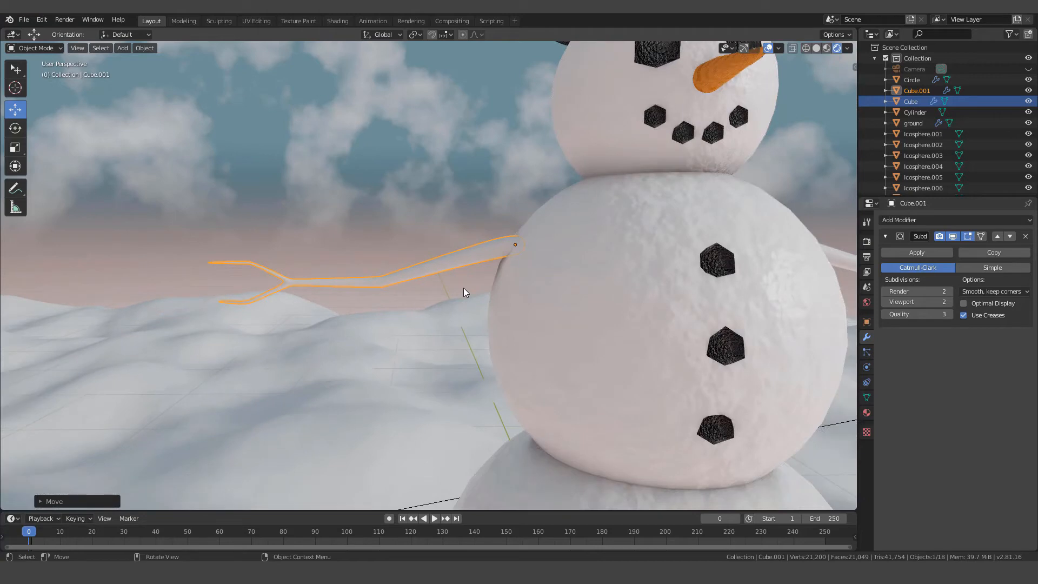
pyautogui.scroll(2, 464, 288)
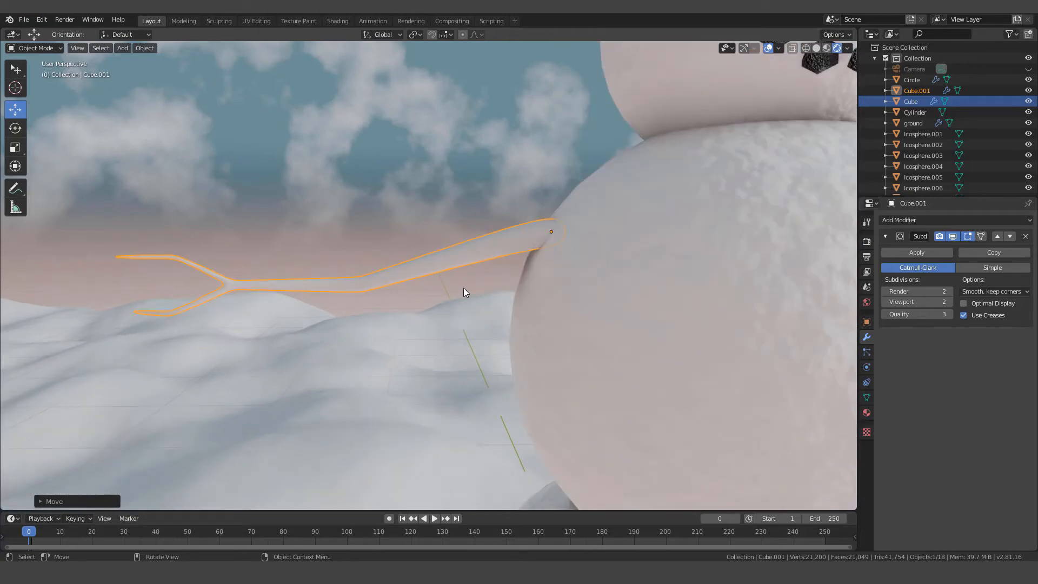
pyautogui.scroll(-2, 464, 290)
pyautogui.moveTo(465, 290); pyautogui.dragTo(484, 301, button='middle')
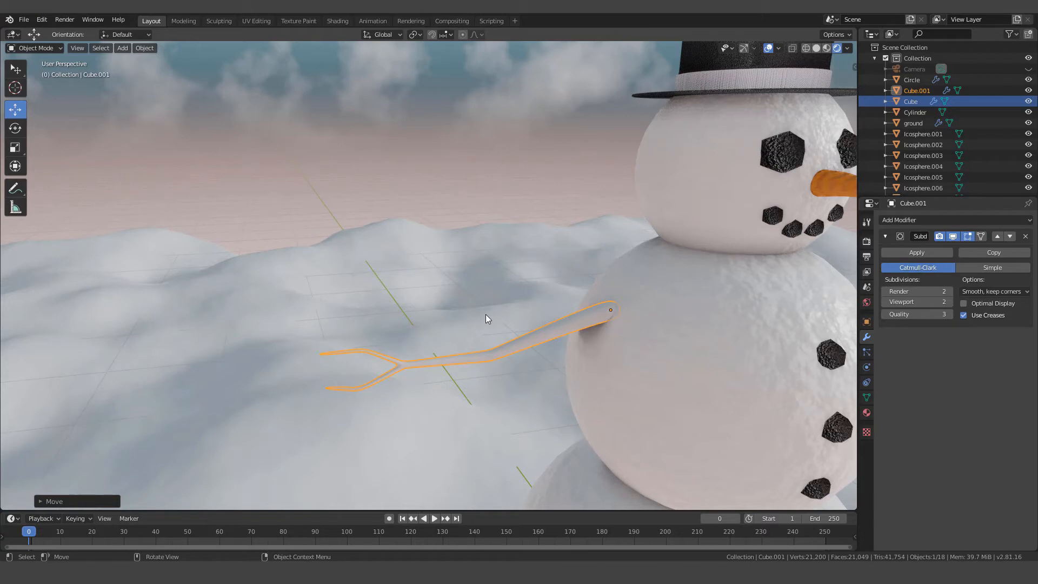
pyautogui.moveTo(483, 316); pyautogui.dragTo(475, 261, button='middle')
pyautogui.scroll(3, 475, 261)
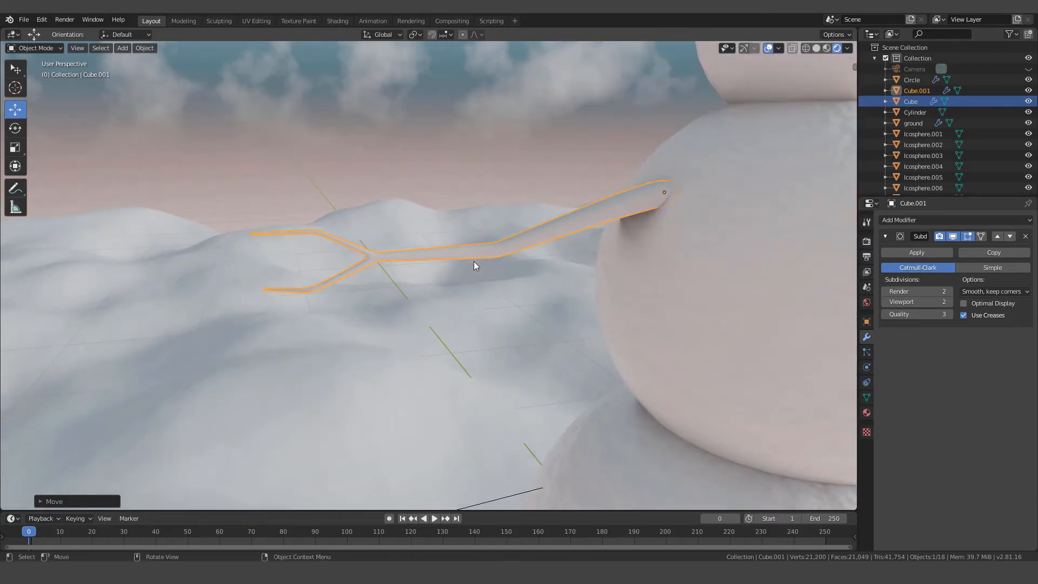
# Step: Select the two face loops at the duplicated arm's elbow and move them about -0.047 m along Z and 0.066 m along Y
pyautogui.press('Tab')
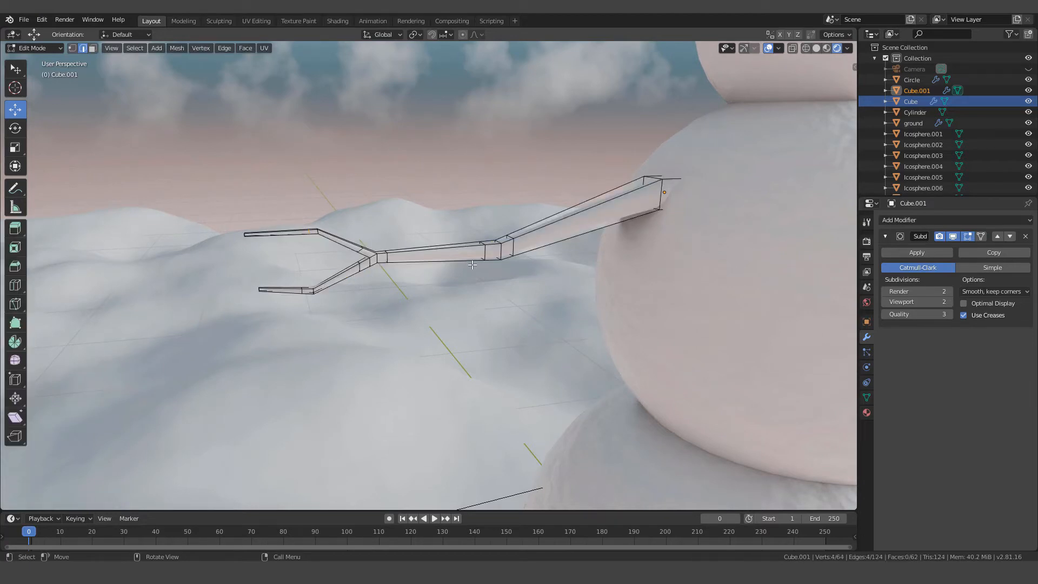
pyautogui.scroll(2, 472, 265)
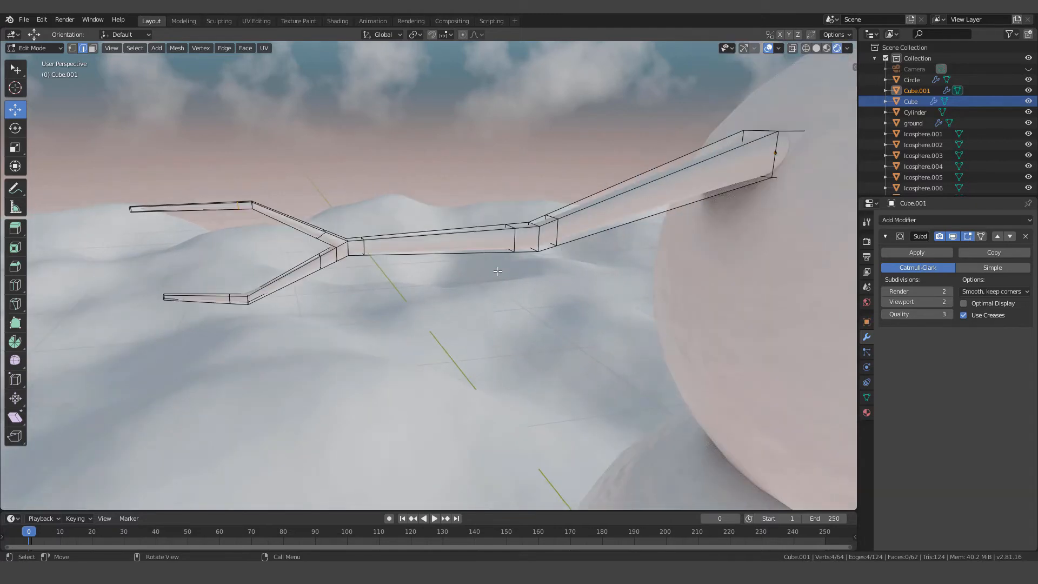
pyautogui.click(93, 48)
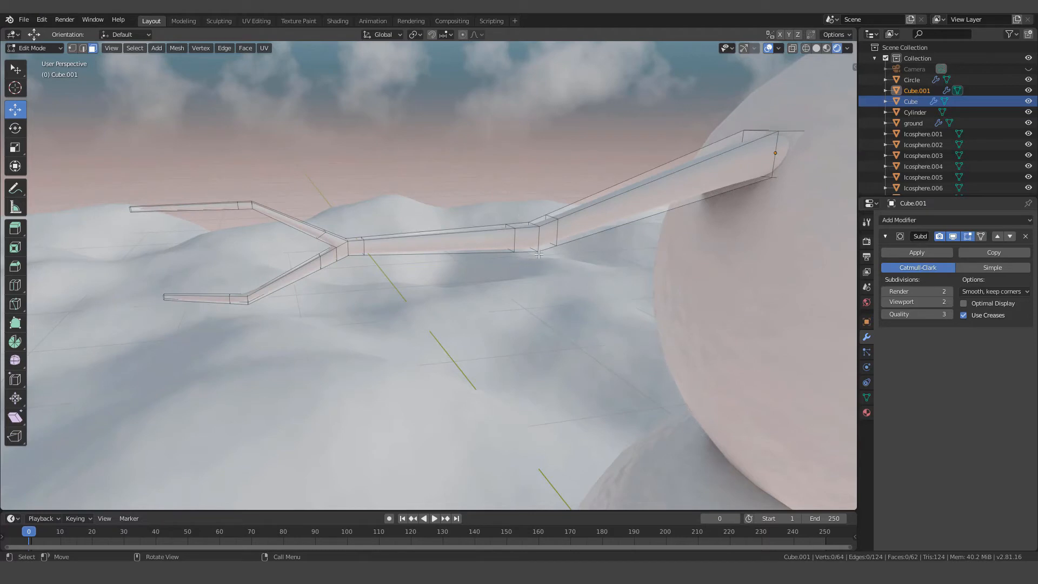
pyautogui.keyDown('alt'); pyautogui.click(523, 229); pyautogui.keyUp('alt')
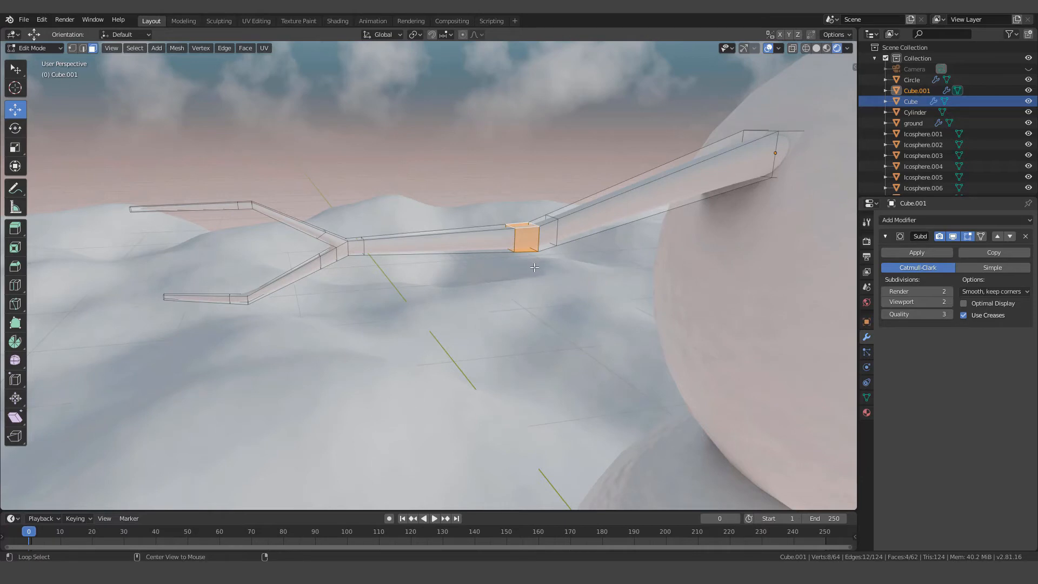
pyautogui.keyDown('alt'); pyautogui.keyDown('shift'); pyautogui.click(546, 225); pyautogui.keyUp('shift'); pyautogui.keyUp('alt')
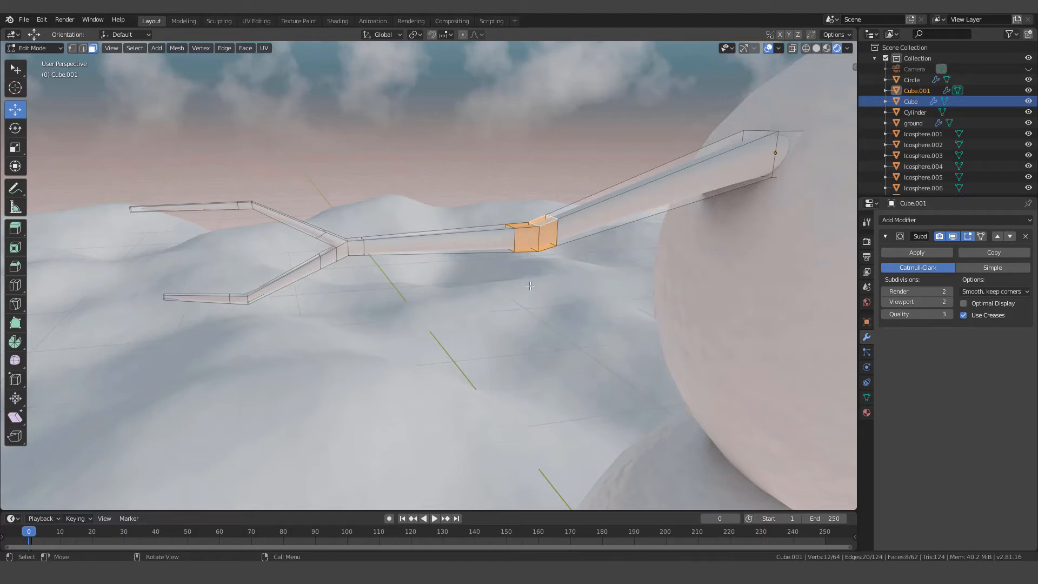
pyautogui.press('g')
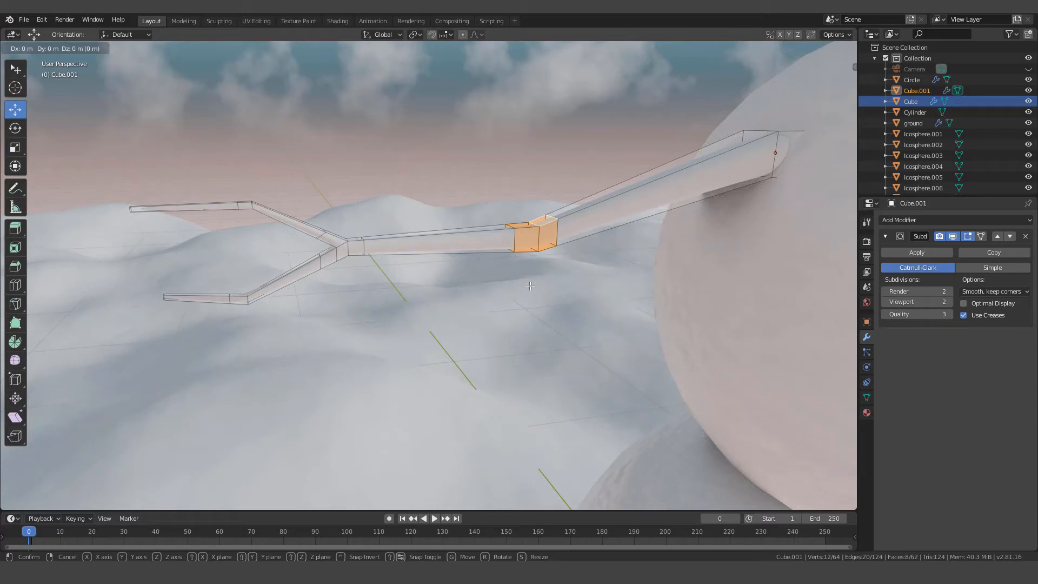
pyautogui.press('z')
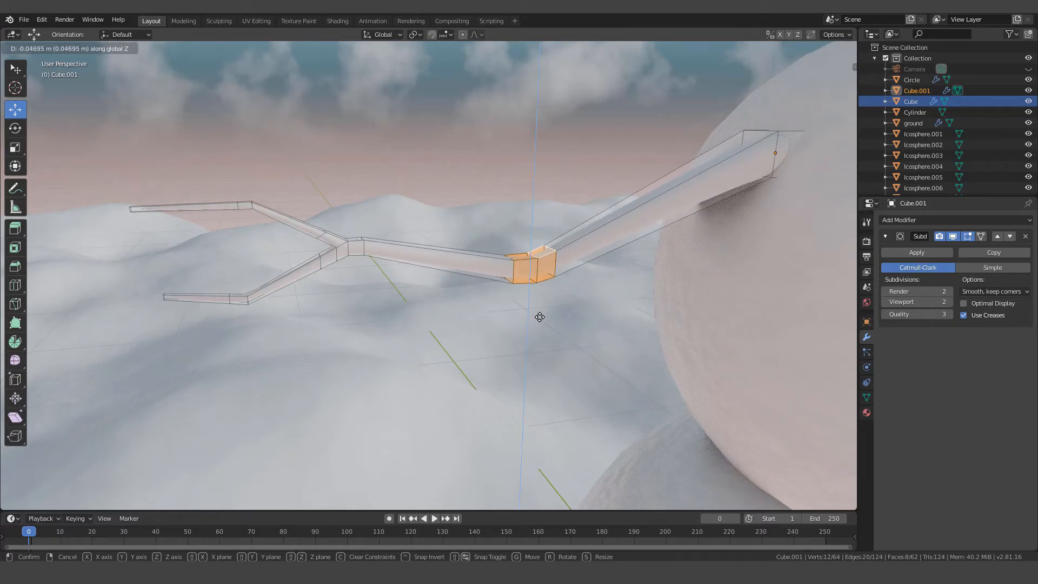
pyautogui.click(540, 317)
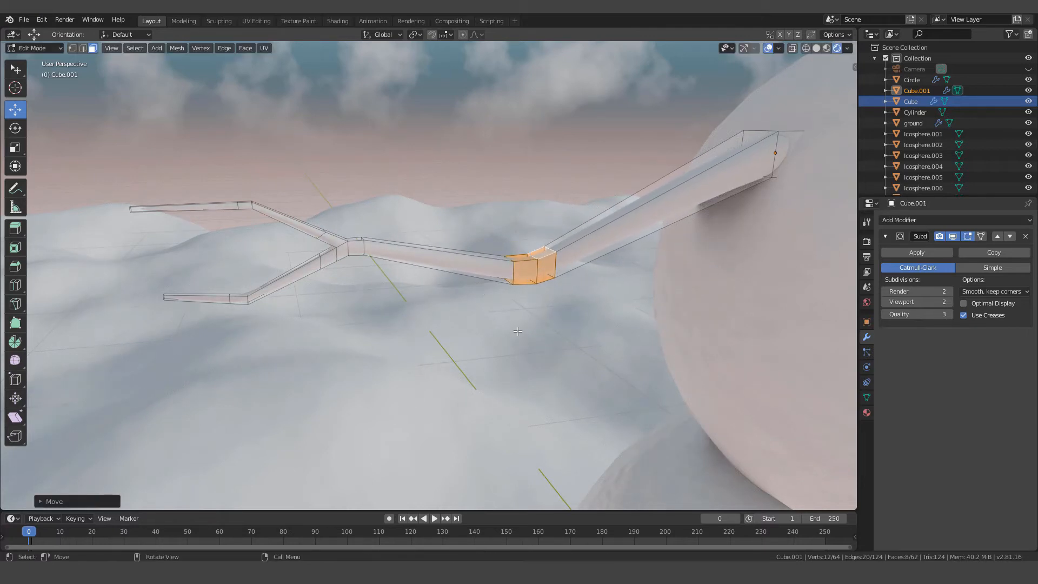
pyautogui.press('g')
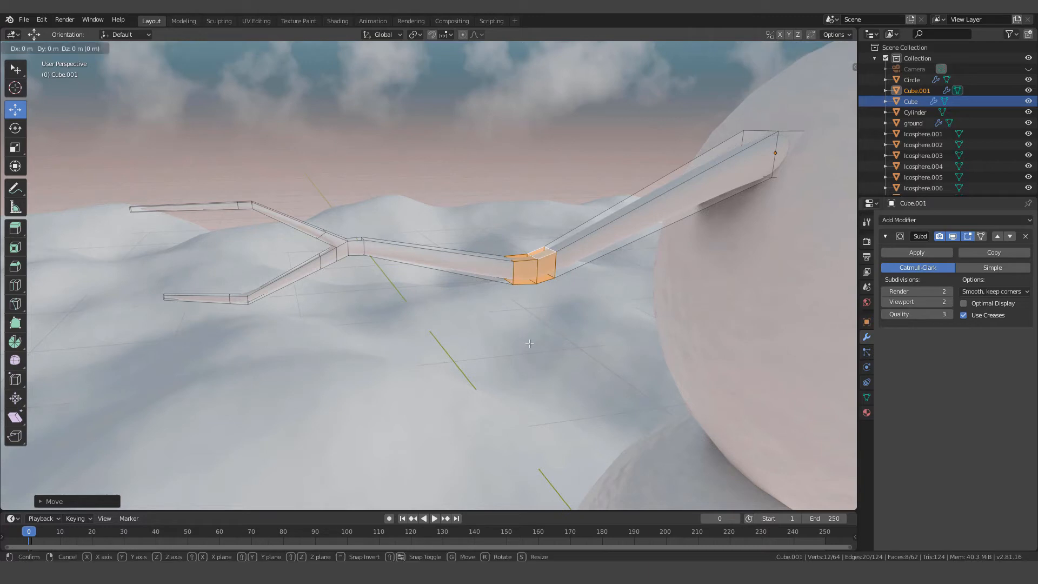
pyautogui.press('y')
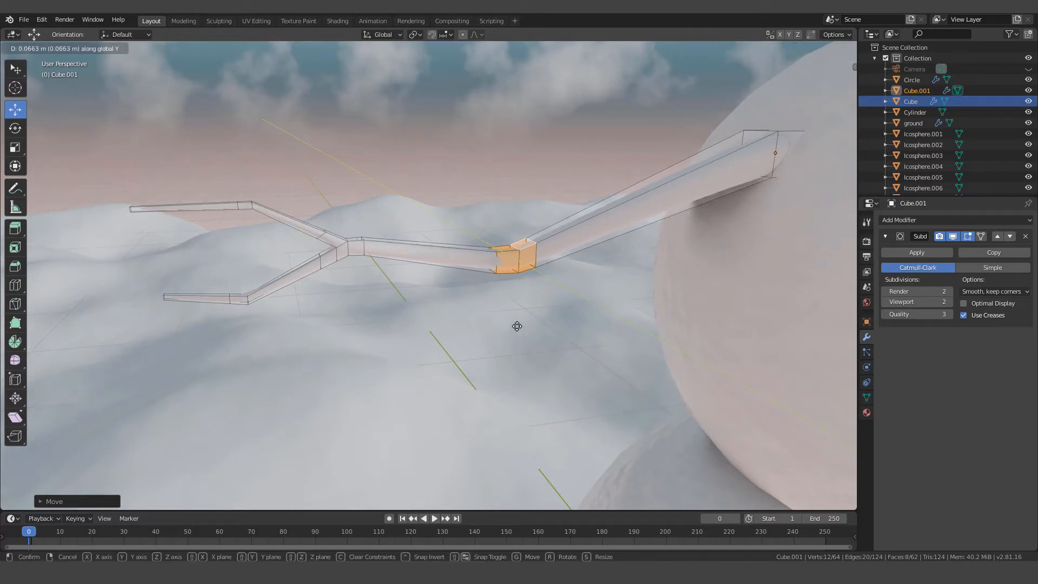
pyautogui.click(517, 326)
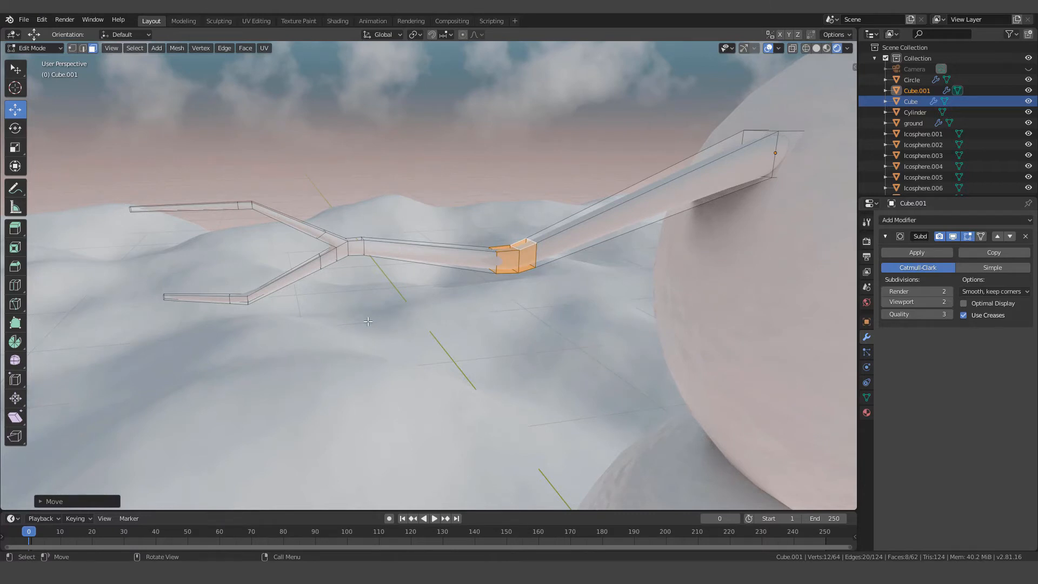
# Step: Select the end faces of both branch tips on the duplicated arm and move them a few centimetres along negative Y
pyautogui.moveTo(367, 321); pyautogui.dragTo(388, 321, button='middle')
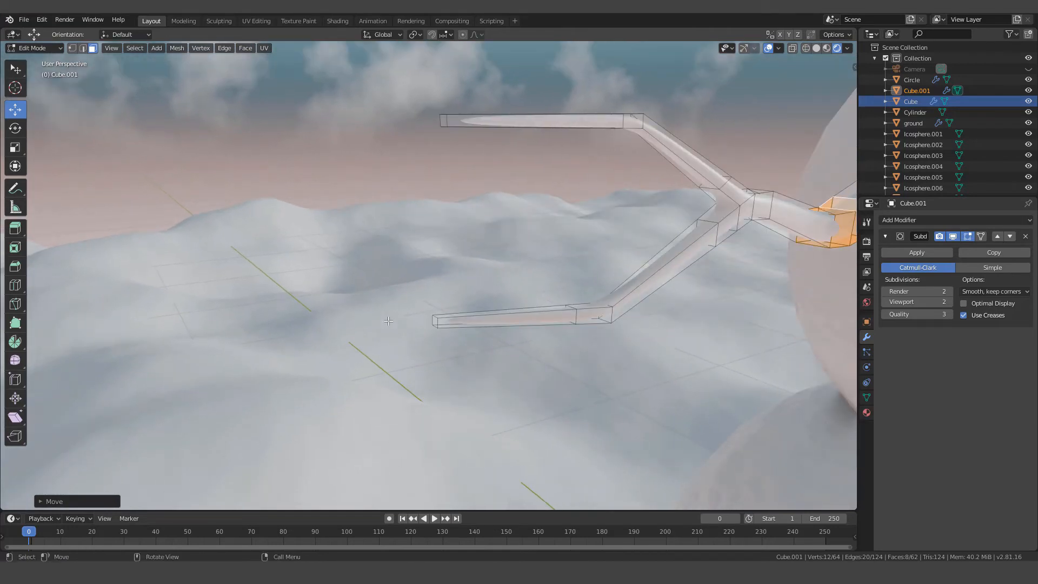
pyautogui.click(444, 120)
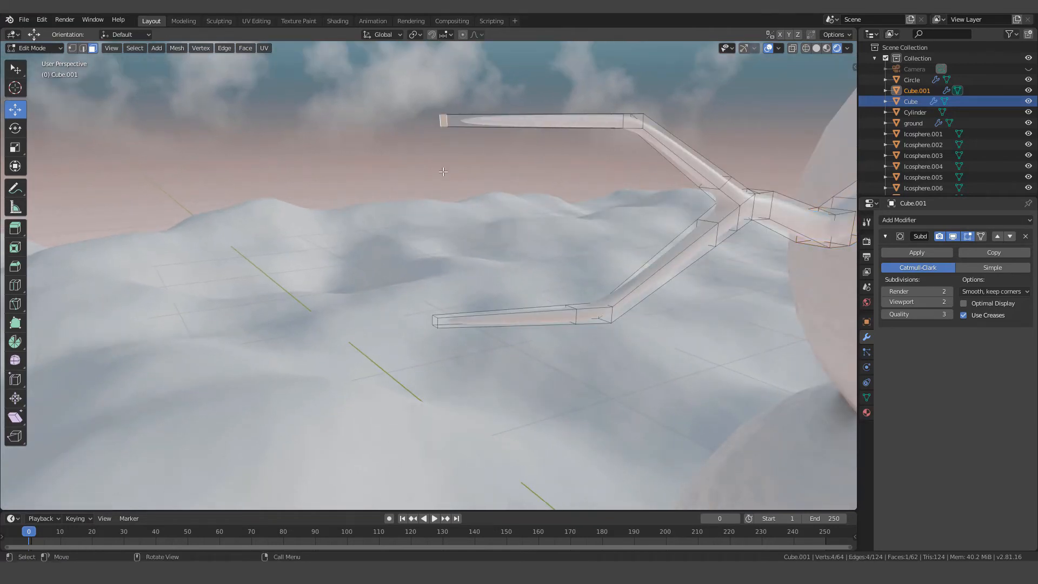
pyautogui.keyDown('shift'); pyautogui.click(436, 320); pyautogui.keyUp('shift')
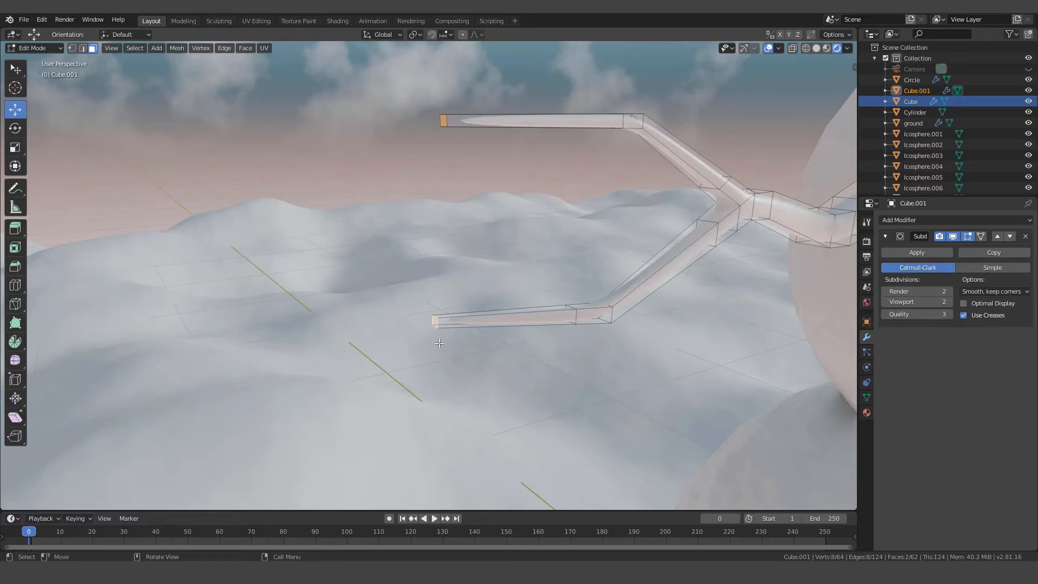
pyautogui.press('KP_6')
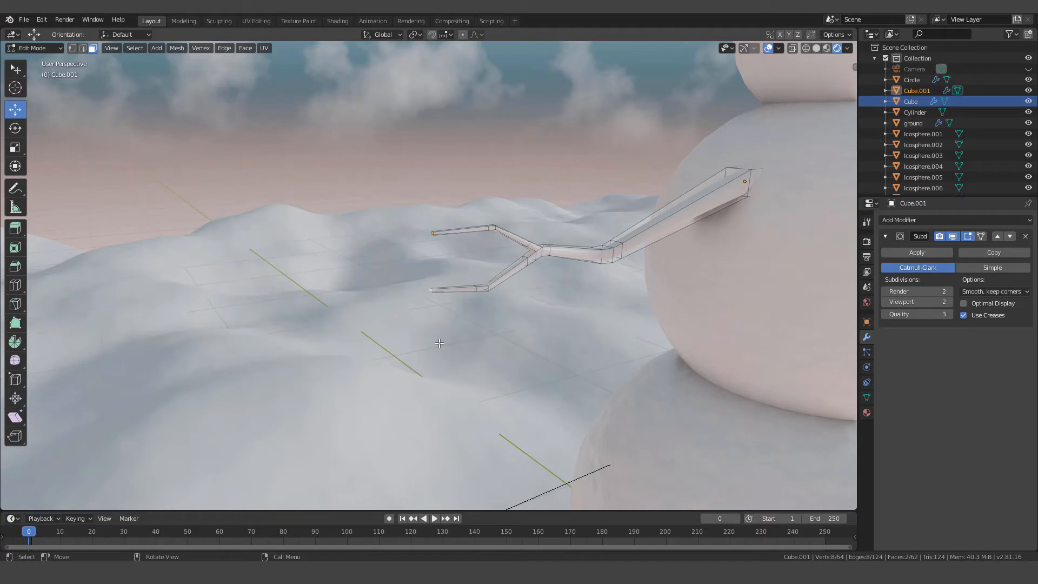
pyautogui.press('g')
pyautogui.press('y')
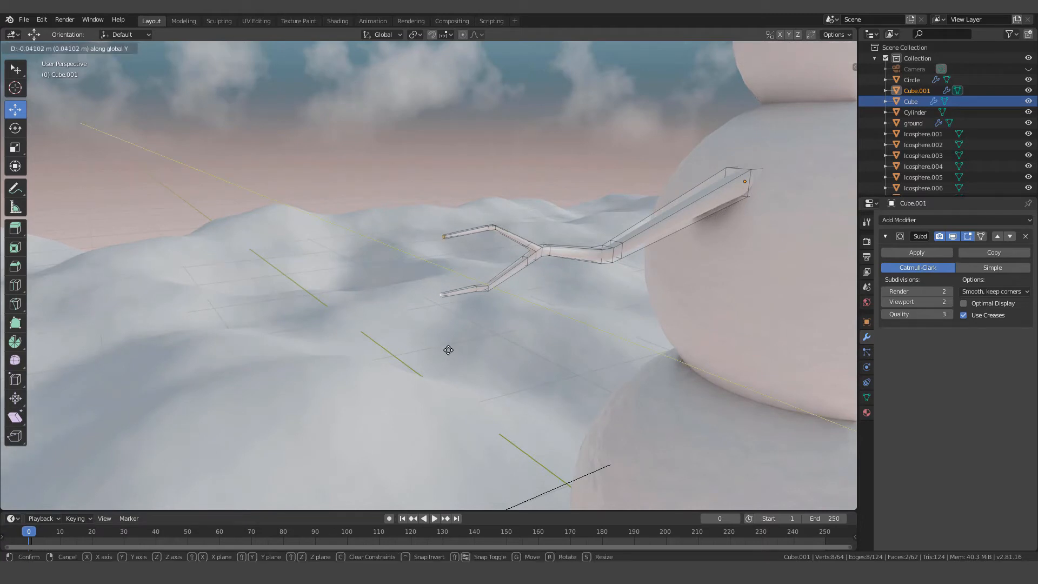
pyautogui.click(448, 346)
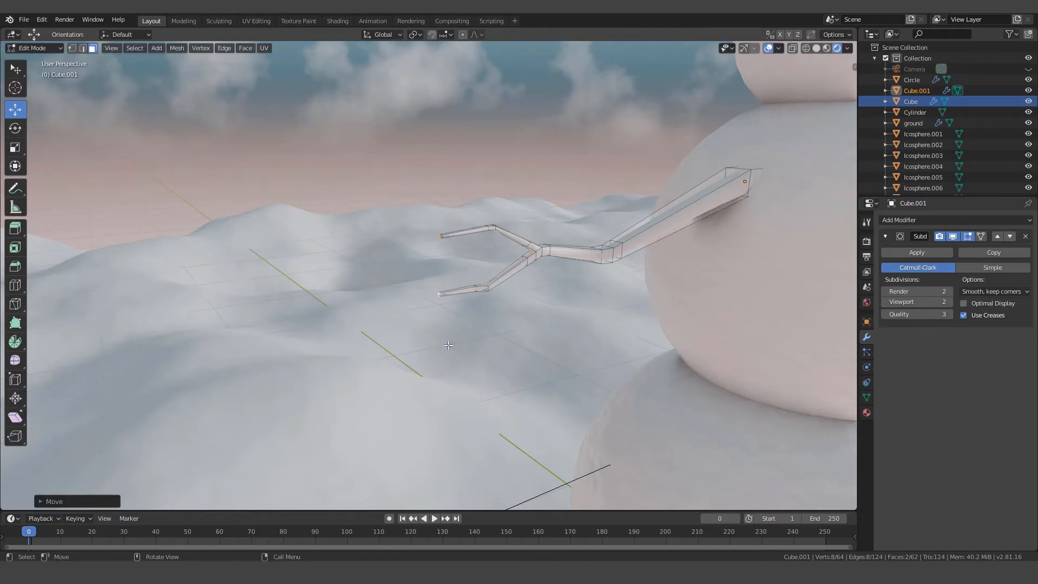
# Step: Select the edge loop beside the lower branch's bend and move it about -0.006 m along Y
pyautogui.moveTo(467, 336); pyautogui.dragTo(353, 286, button='middle')
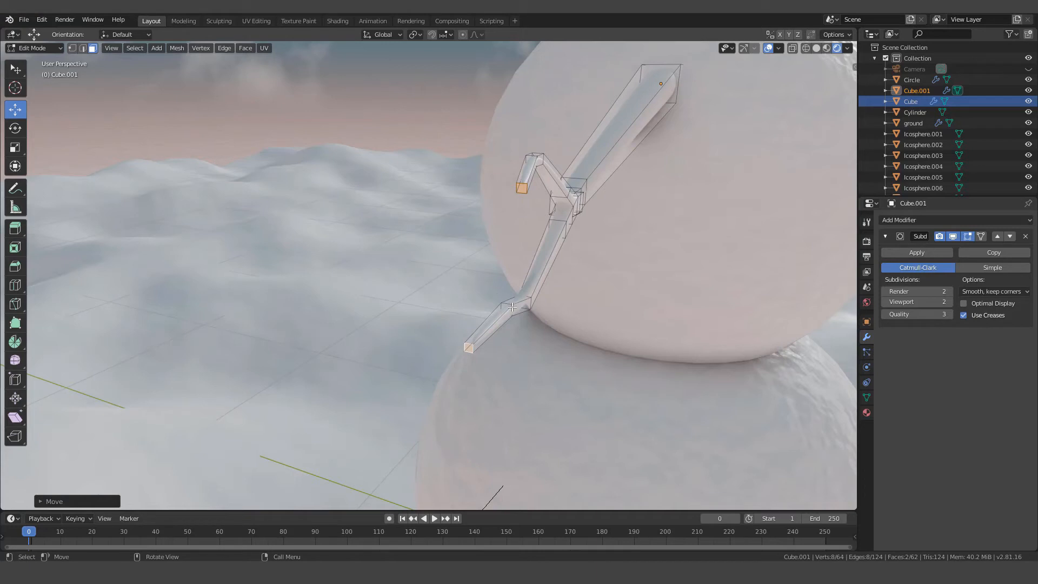
pyautogui.click(72, 48)
pyautogui.click(82, 49)
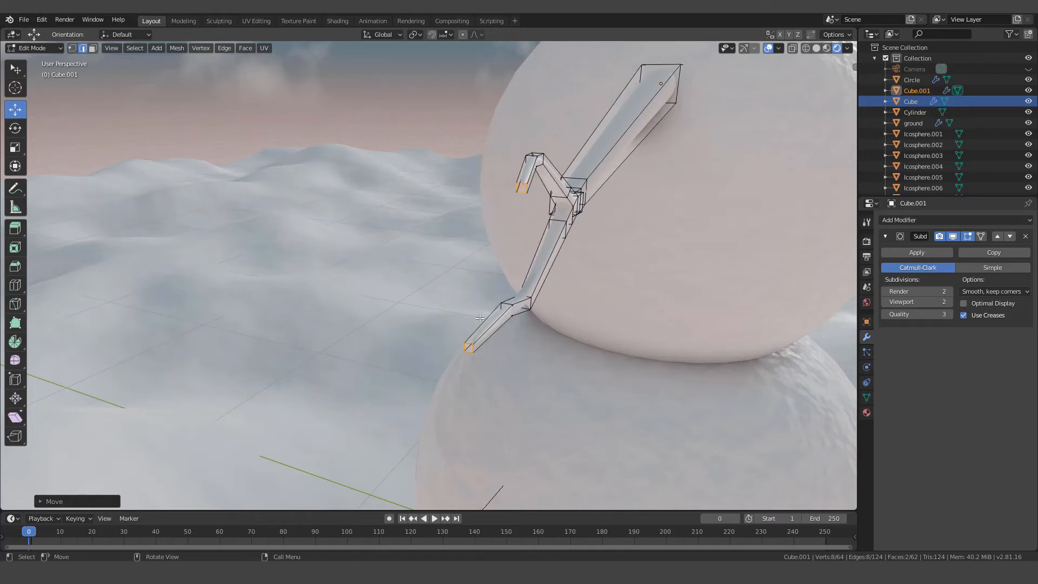
pyautogui.keyDown('alt'); pyautogui.click(509, 304); pyautogui.keyUp('alt')
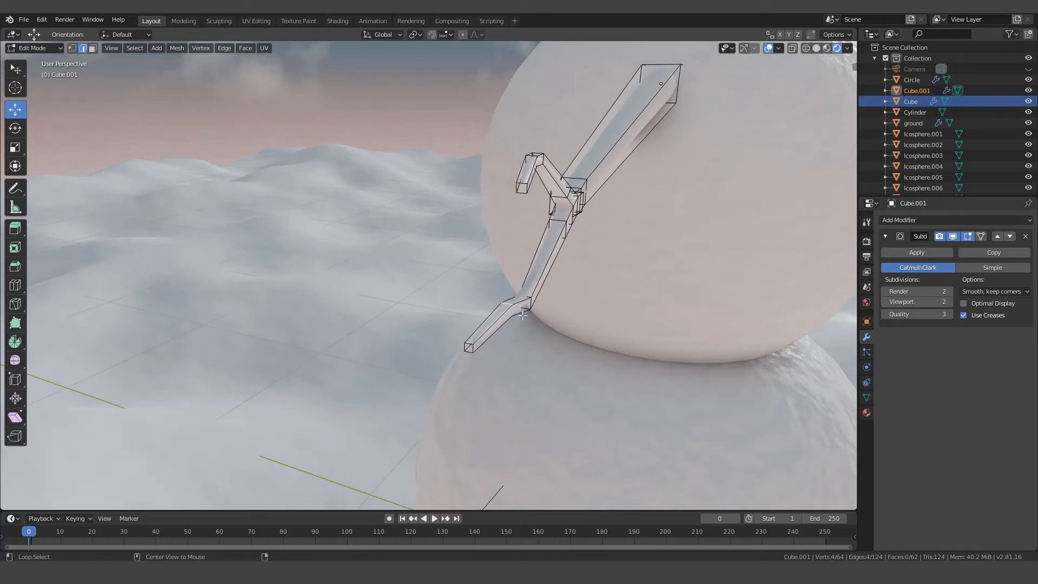
pyautogui.press('g')
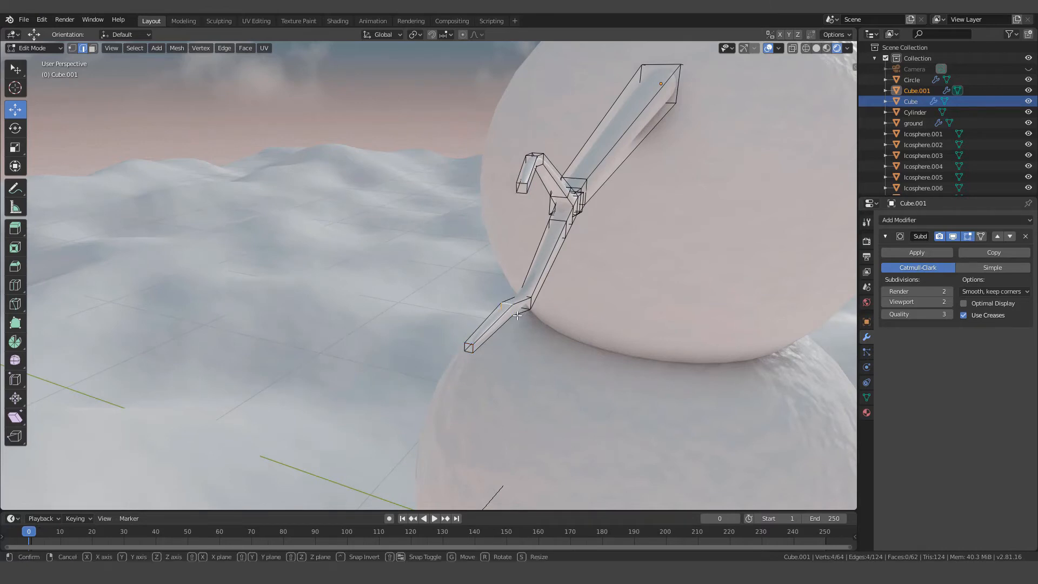
pyautogui.press('y')
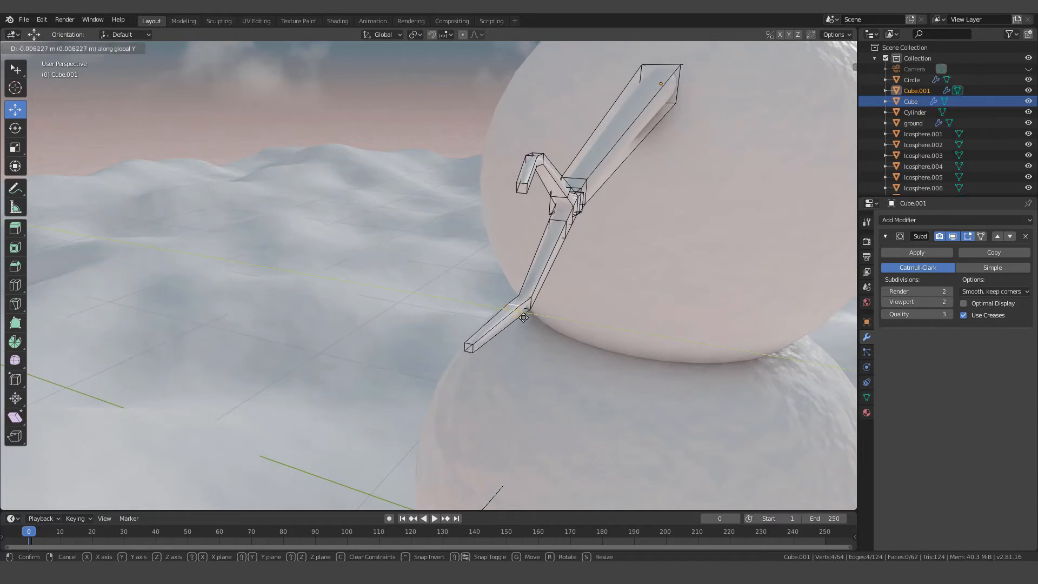
pyautogui.click(523, 318)
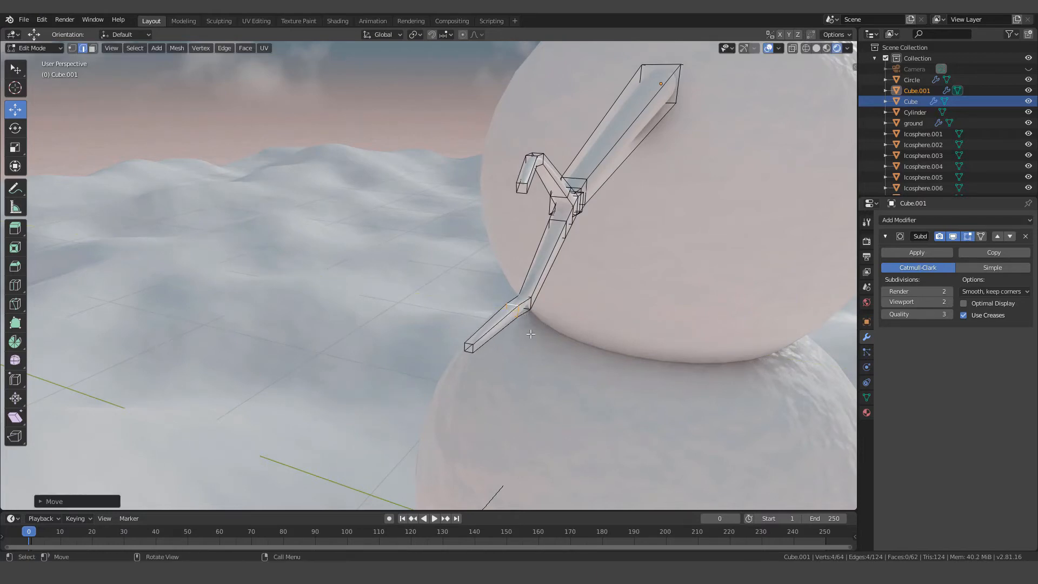
# Step: Add two neighbouring loop cuts around the arm segment between elbow and fork, nearer the fork, and switch to face selection
pyautogui.moveTo(531, 334); pyautogui.dragTo(528, 337, button='middle')
pyautogui.moveTo(516, 336); pyautogui.dragTo(515, 337, button='middle')
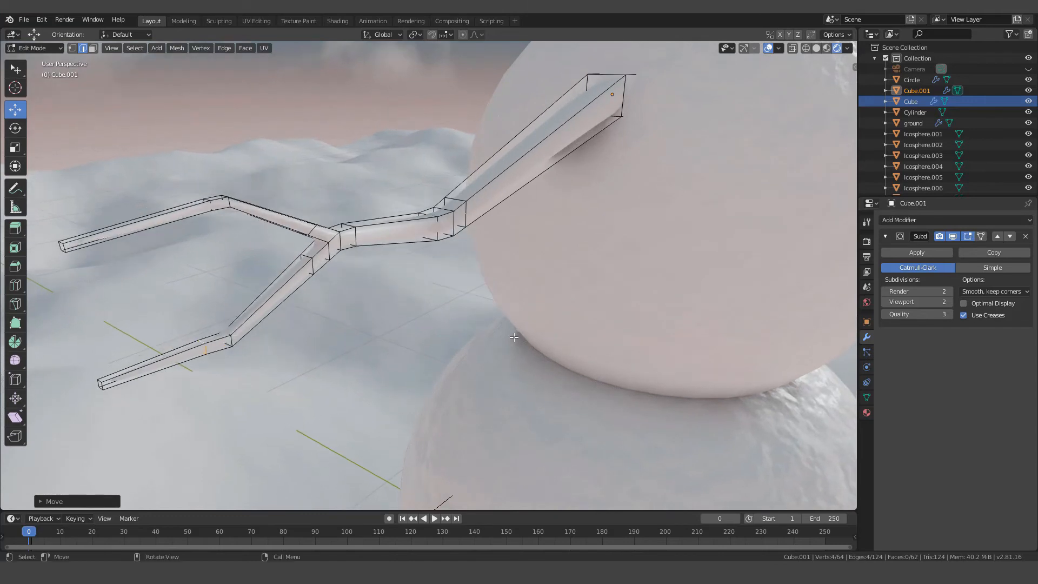
pyautogui.moveTo(478, 297); pyautogui.dragTo(558, 268, button='middle')
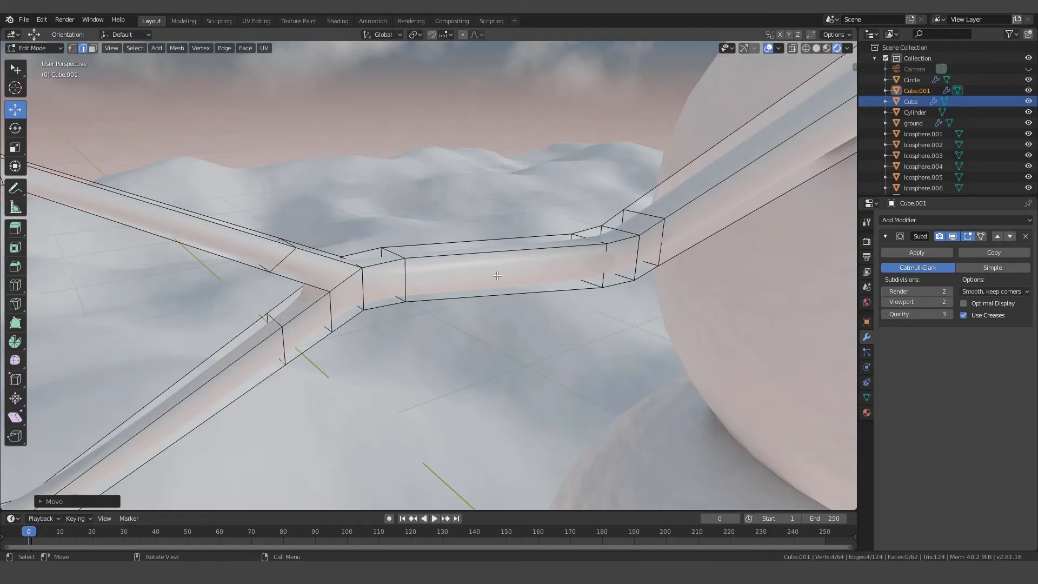
pyautogui.hotkey('ctrl', 'r')
pyautogui.click(467, 274)
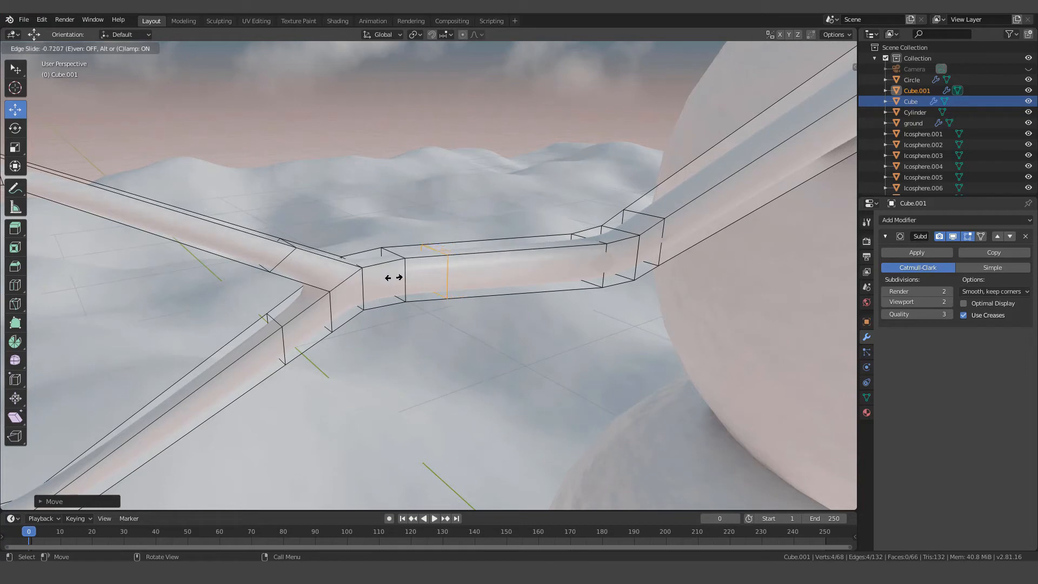
pyautogui.click(405, 276)
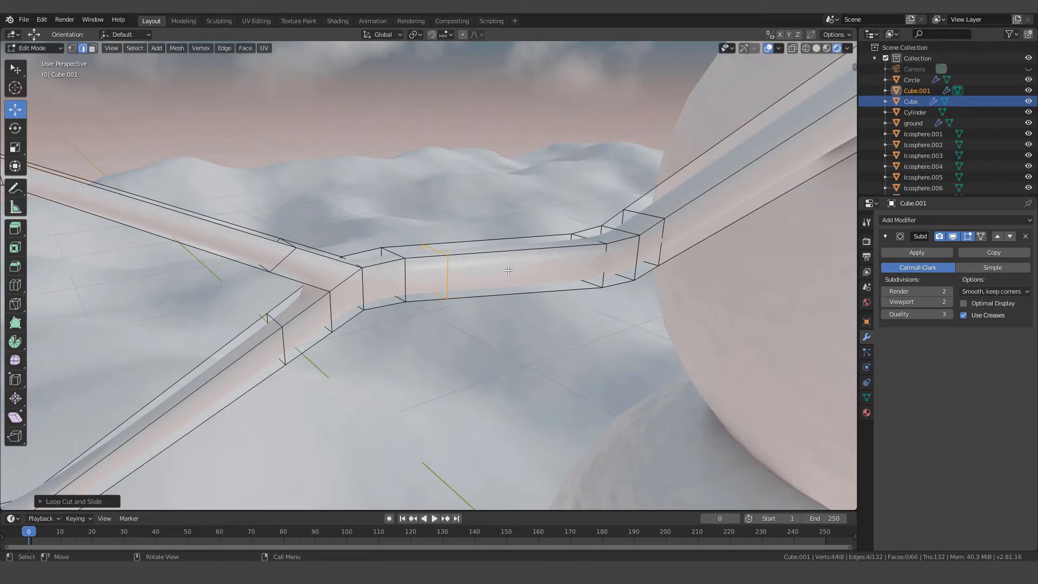
pyautogui.press('ctrl')
pyautogui.hotkey('ctrl', 'r')
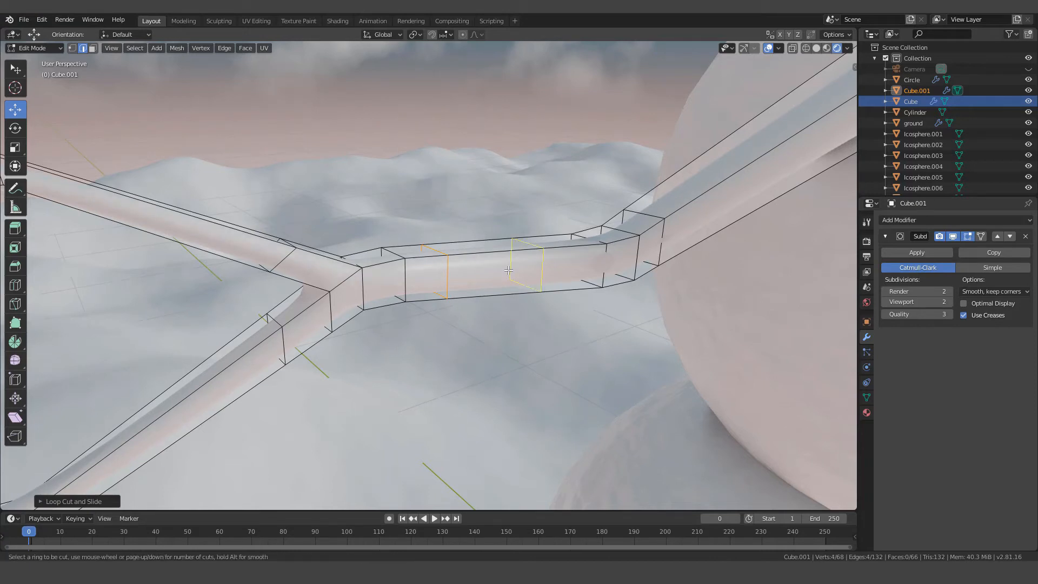
pyautogui.click(524, 267)
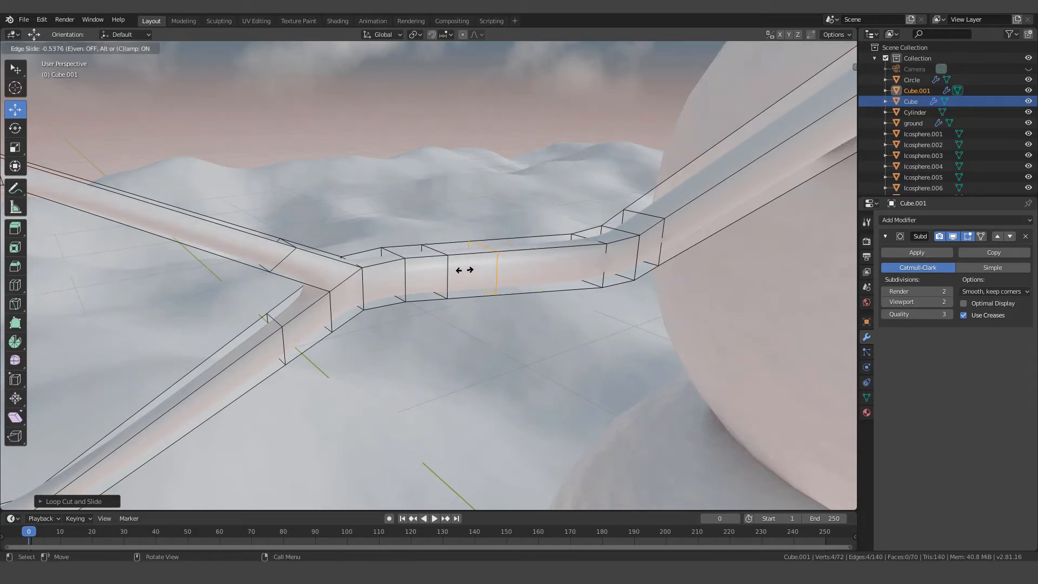
pyautogui.click(453, 291)
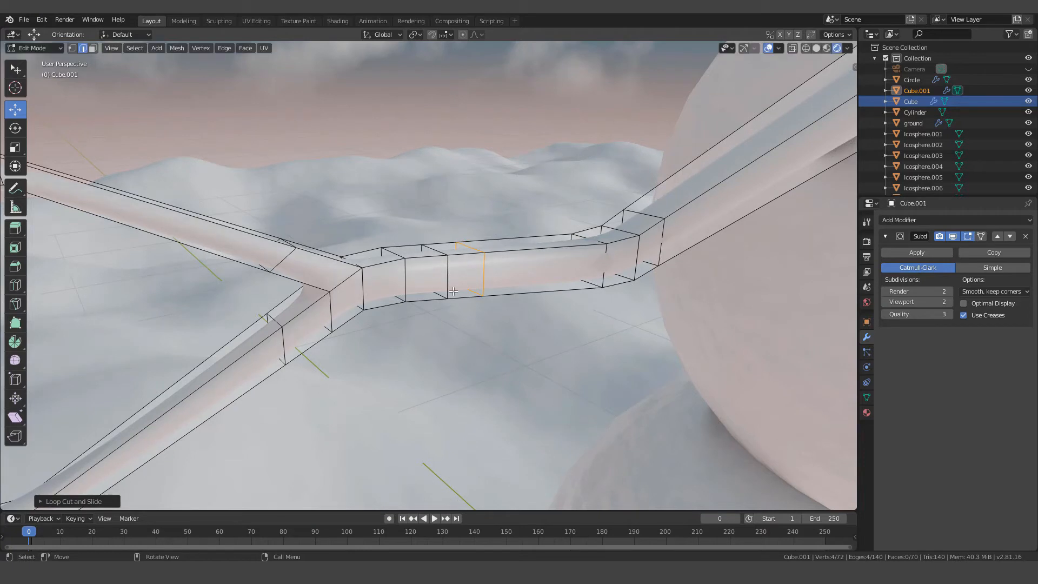
pyautogui.click(92, 48)
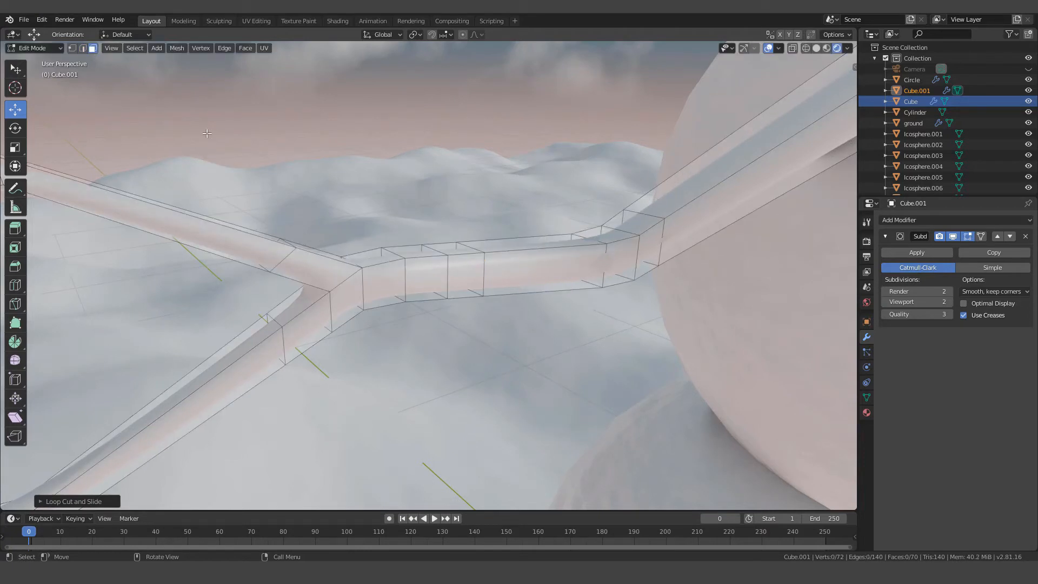
# Step: Extrude the top face between the two new loop cuts upward into a twig and shift its tip along negative X toward the fork
pyautogui.click(454, 247)
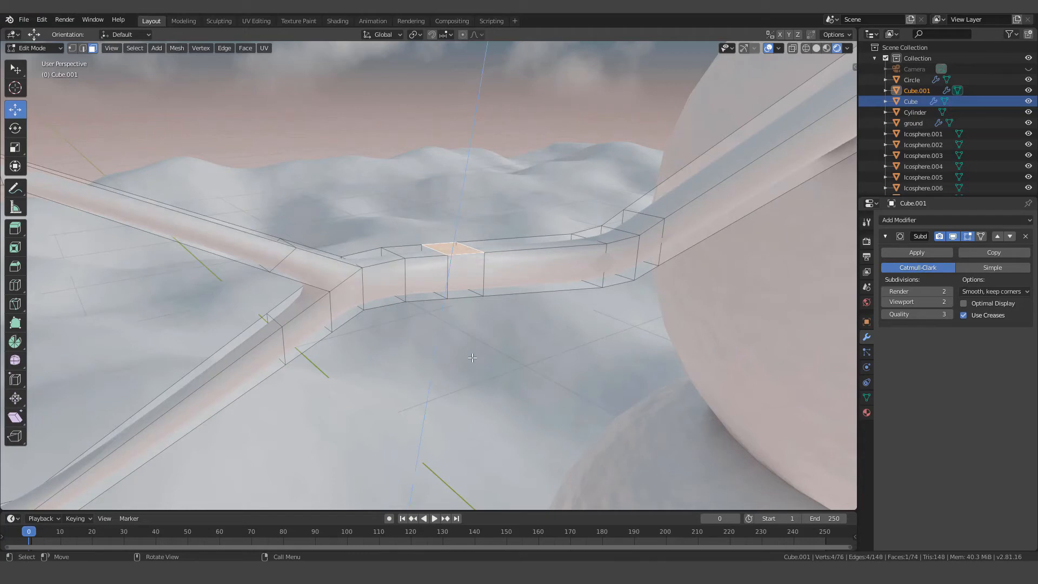
pyautogui.press('e')
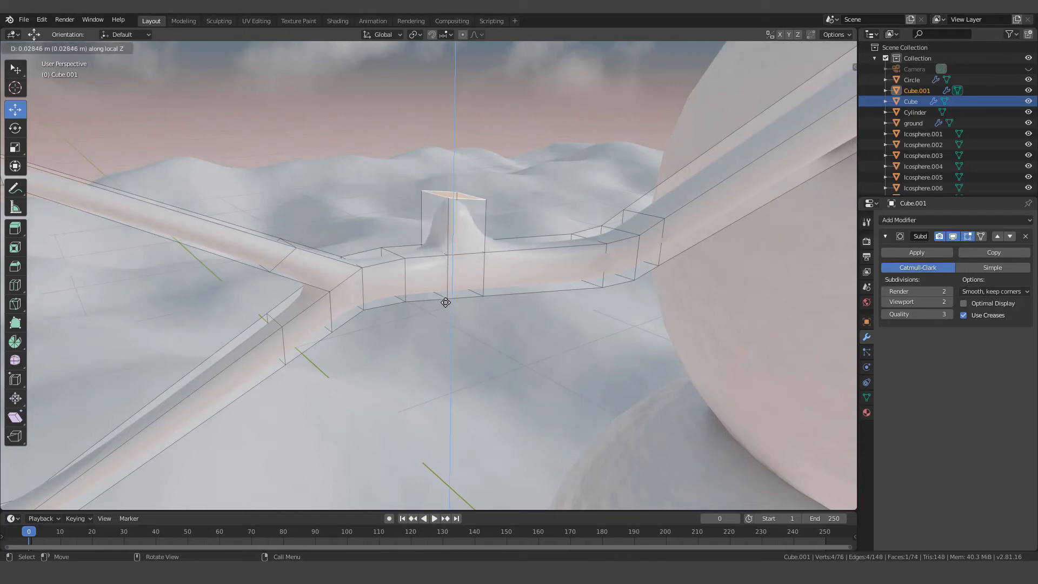
pyautogui.click(443, 239)
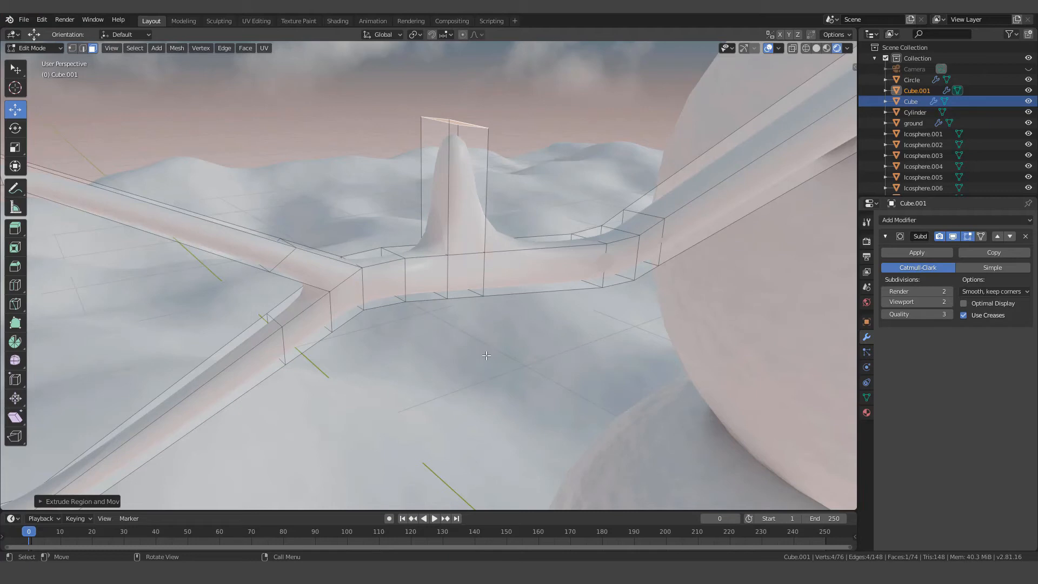
pyautogui.press('g')
pyautogui.press('x')
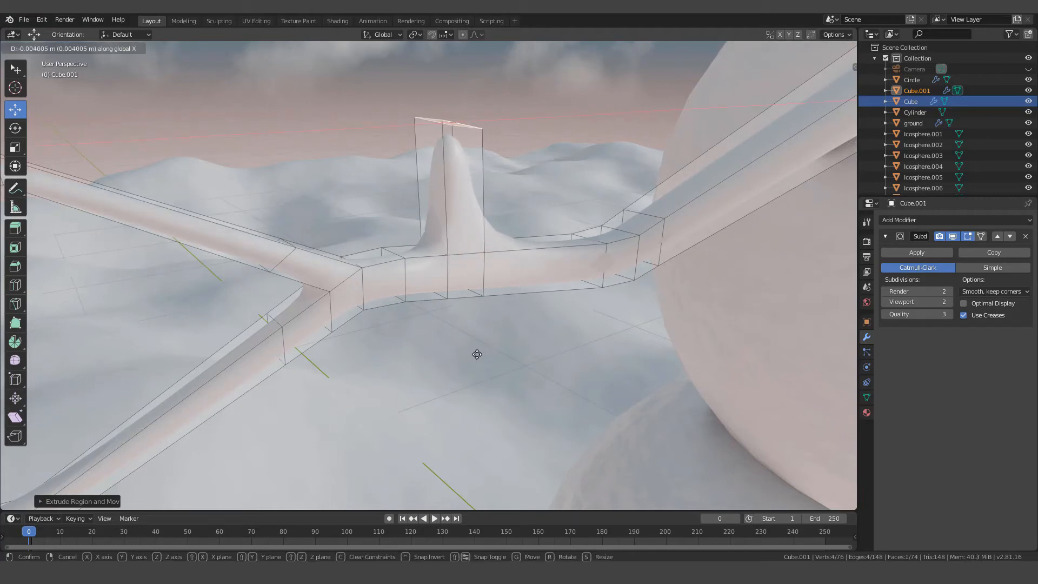
pyautogui.click(399, 359)
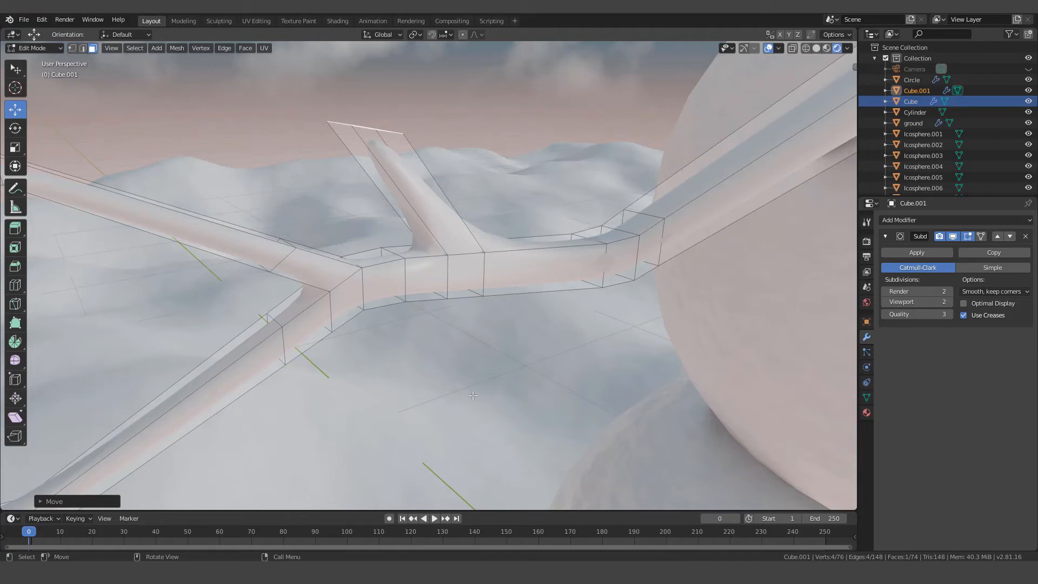
# Step: Rotate the twig's end face about the Y axis to follow its slant and scale it to about 0.43
pyautogui.press('r')
pyautogui.press('y')
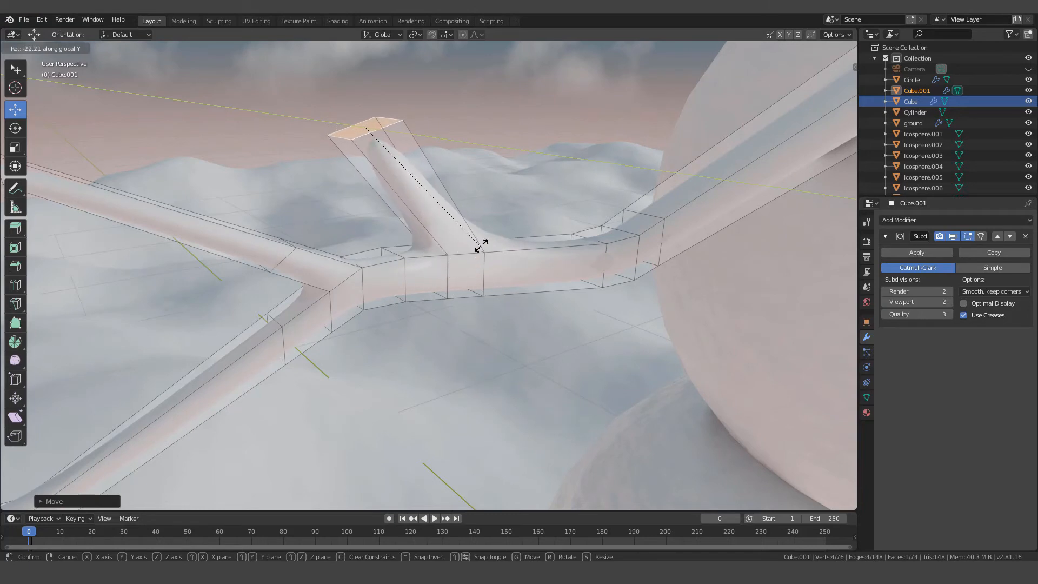
pyautogui.click(482, 195)
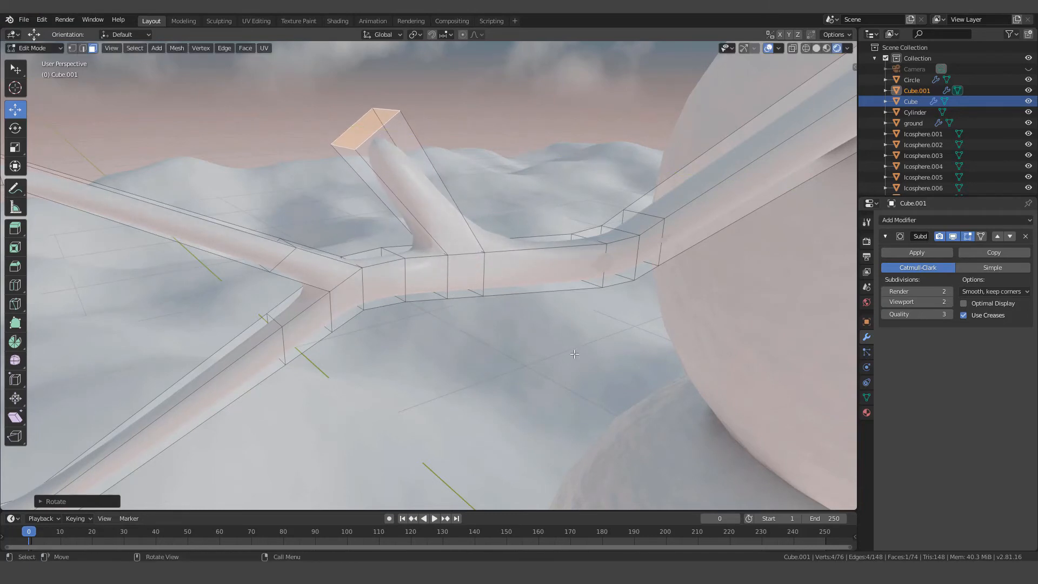
pyautogui.press('s')
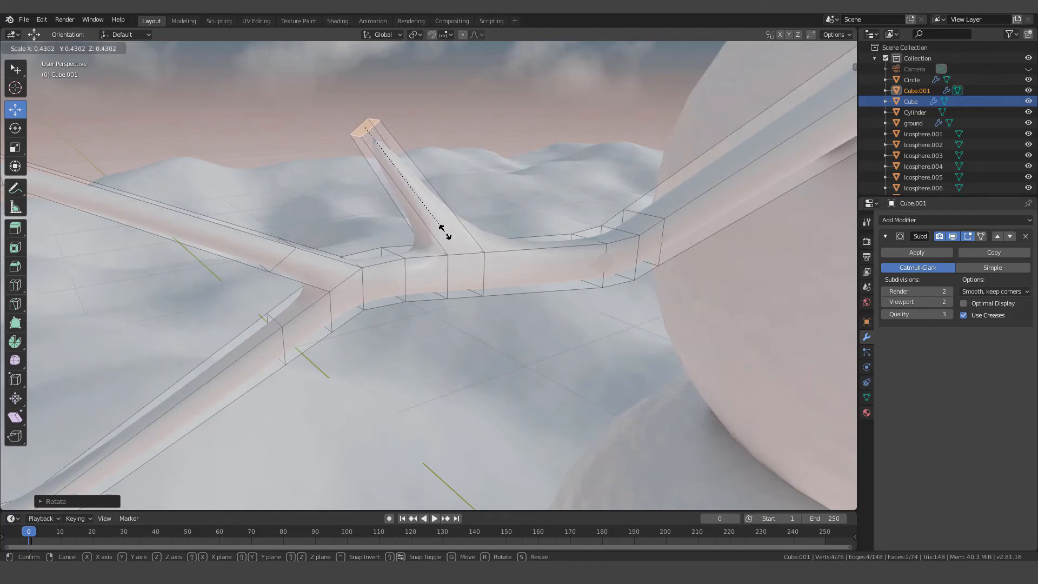
pyautogui.click(447, 253)
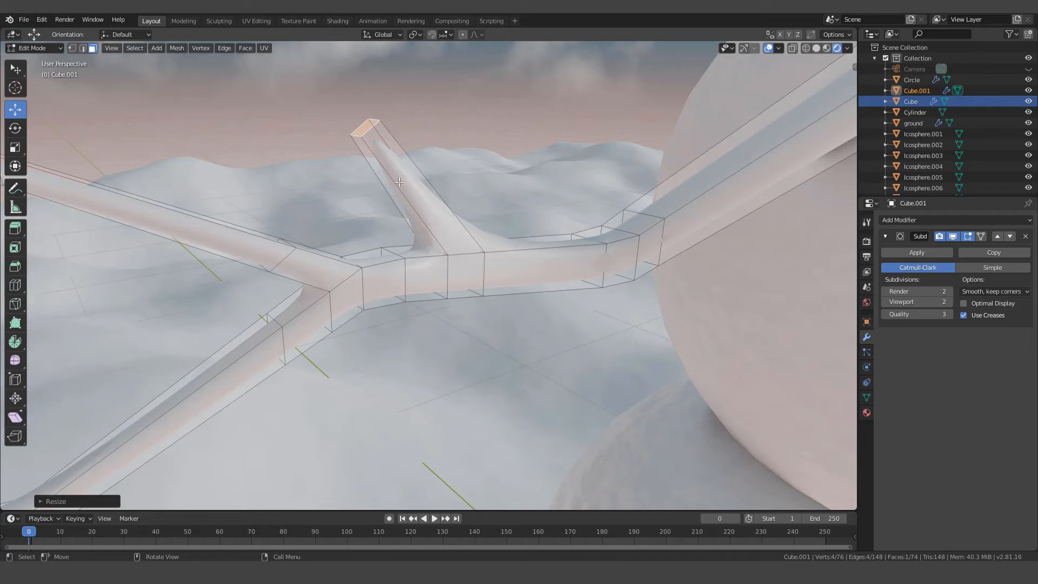
# Step: Add a loop cut near the twig's base, scale it to about 0.89, and return to Object Mode
pyautogui.hotkey('ctrl', 'r')
pyautogui.click(436, 216)
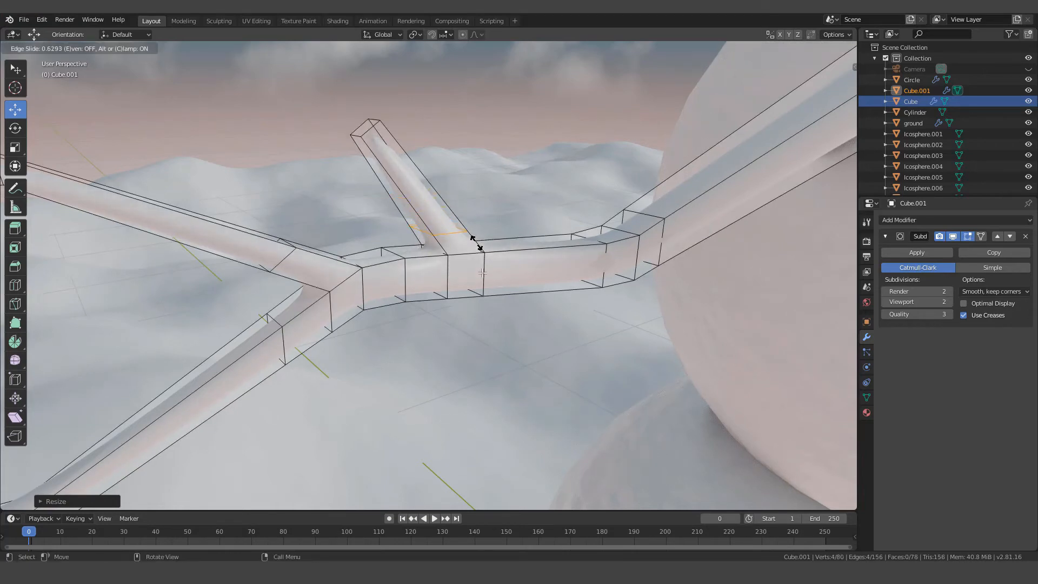
pyautogui.click(476, 244)
pyautogui.press('s')
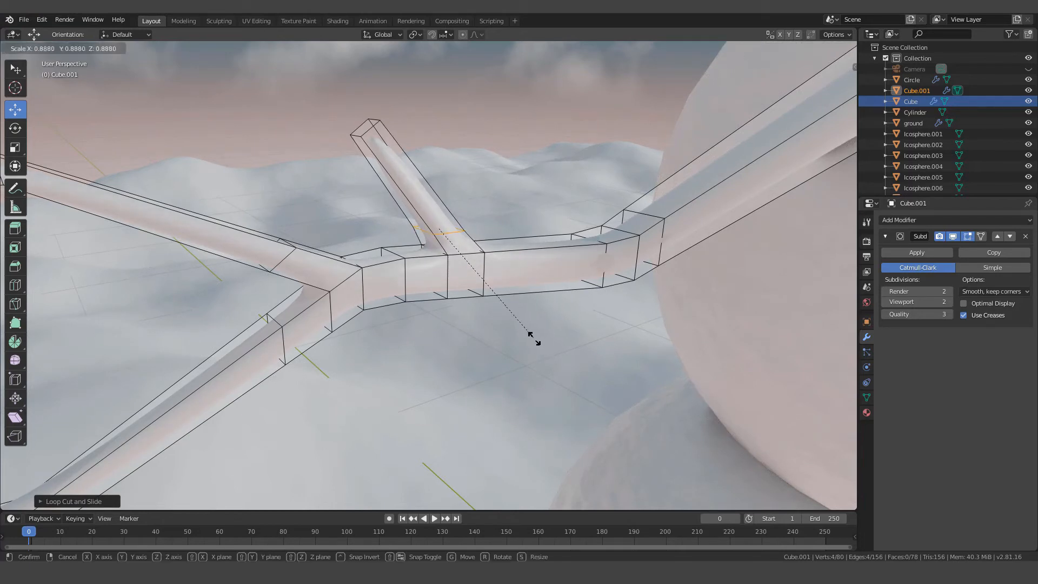
pyautogui.click(534, 339)
pyautogui.scroll(-6, 422, 359)
pyautogui.moveTo(420, 360); pyautogui.dragTo(398, 346, button='middle')
pyautogui.scroll(-2, 397, 345)
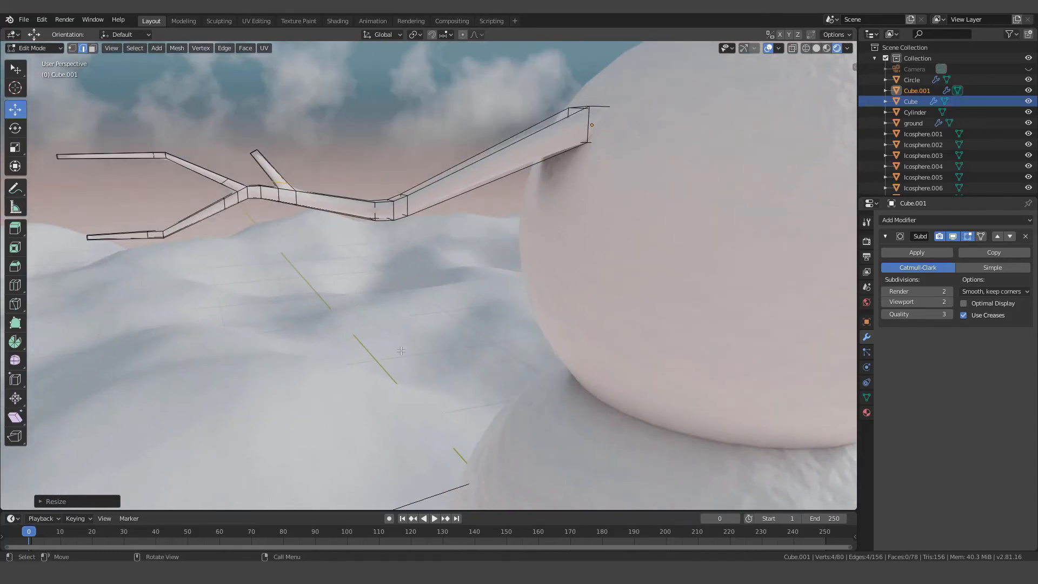
pyautogui.scroll(-4, 384, 351)
pyautogui.moveTo(384, 351); pyautogui.dragTo(369, 345, button='middle')
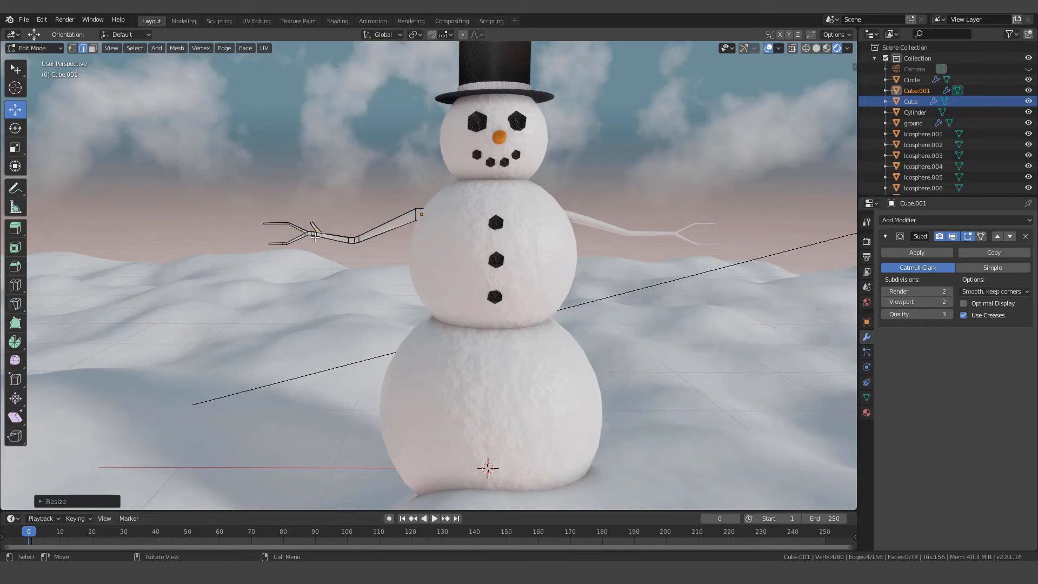
pyautogui.press('Tab')
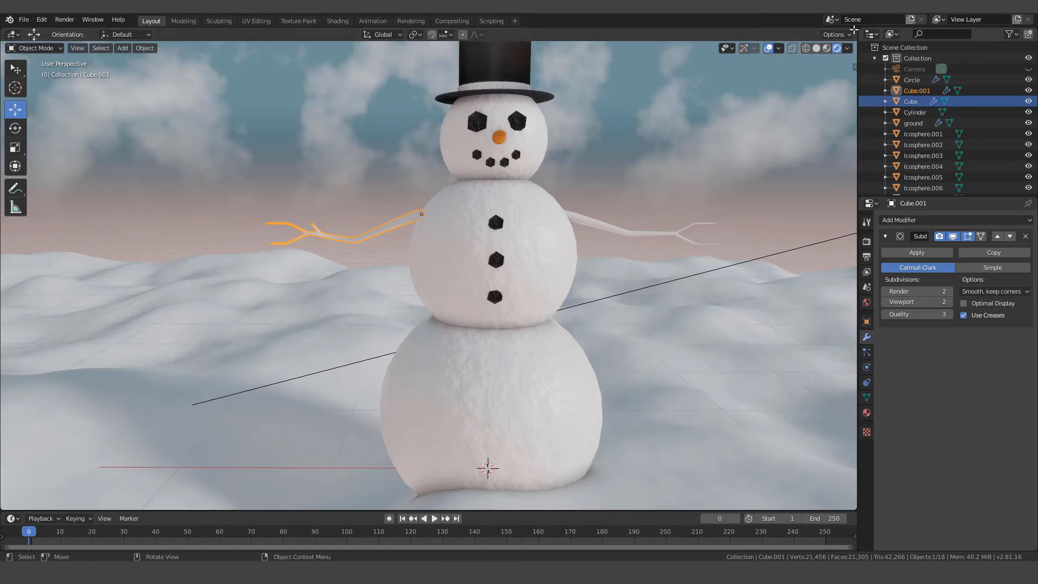
# Step: Split the 3D viewport side by side and turn the new area into a Shader Editor with its sidebar hidden
pyautogui.moveTo(854, 28)
pyautogui.mouseDown()
pyautogui.moveTo(764, 54)
pyautogui.moveTo(528, 78)
pyautogui.mouseUp()
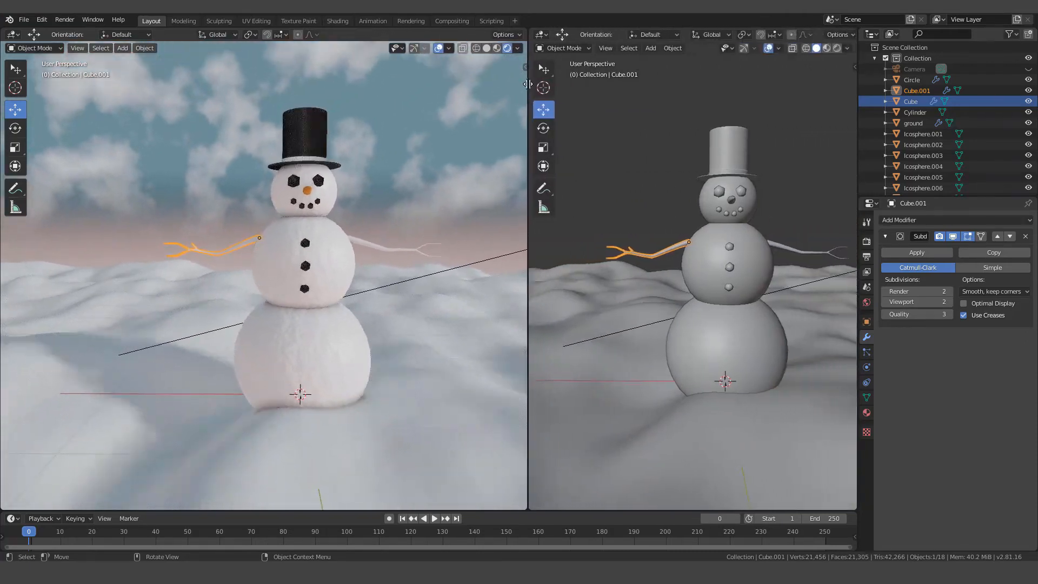
pyautogui.click(541, 36)
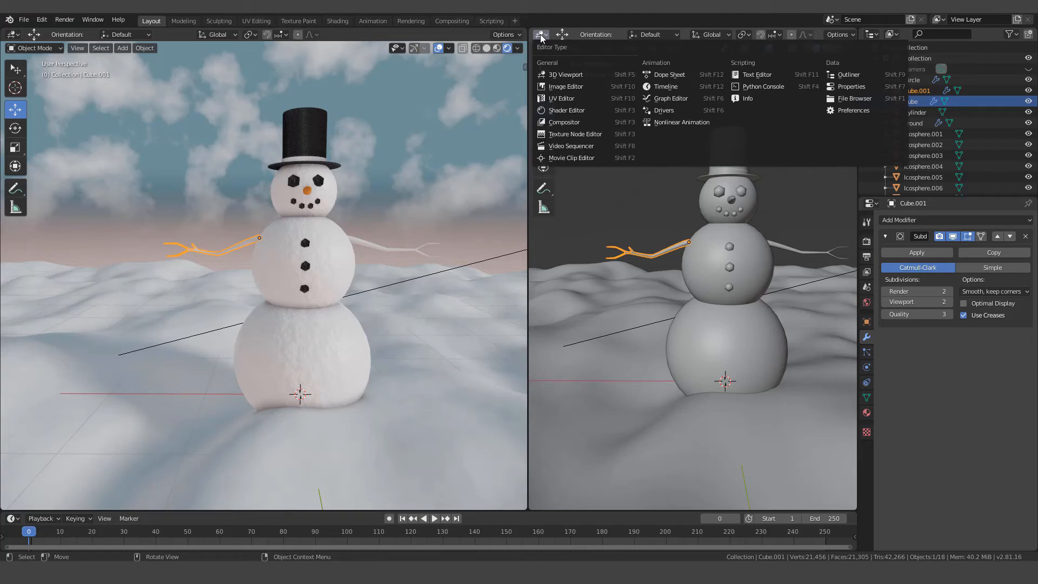
pyautogui.click(560, 111)
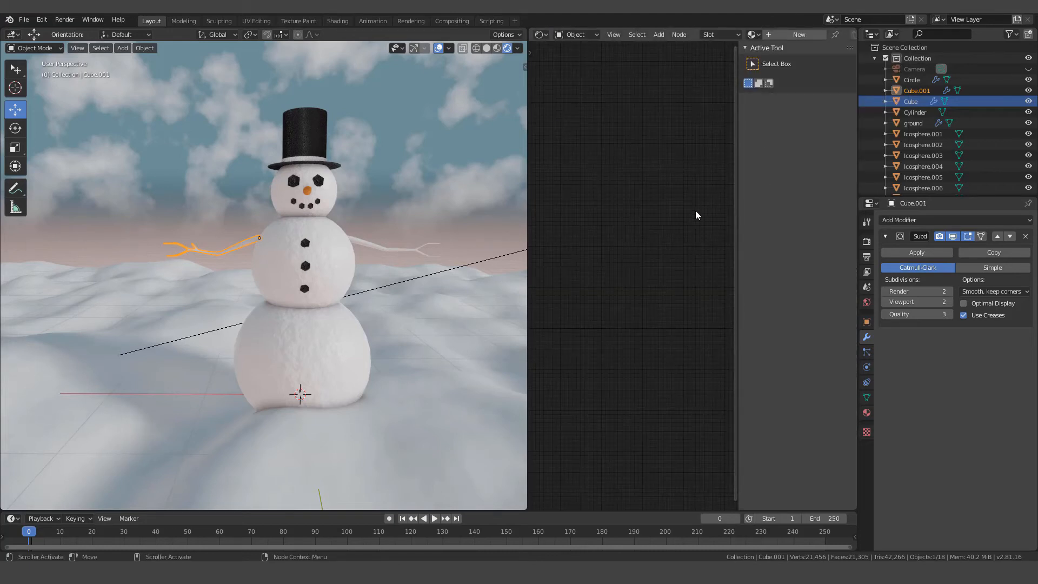
pyautogui.press('n')
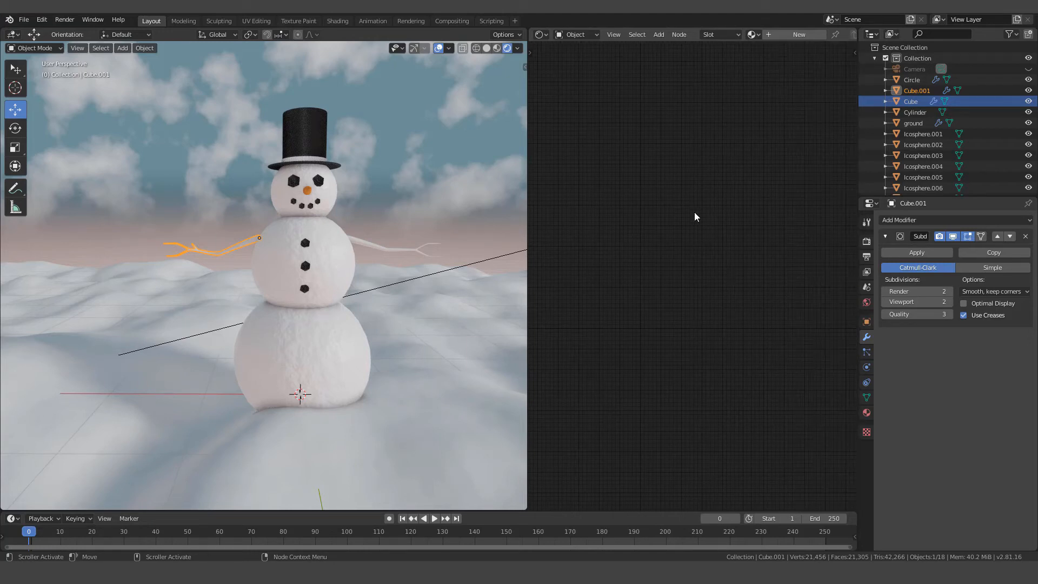
pyautogui.scroll(3, 230, 253)
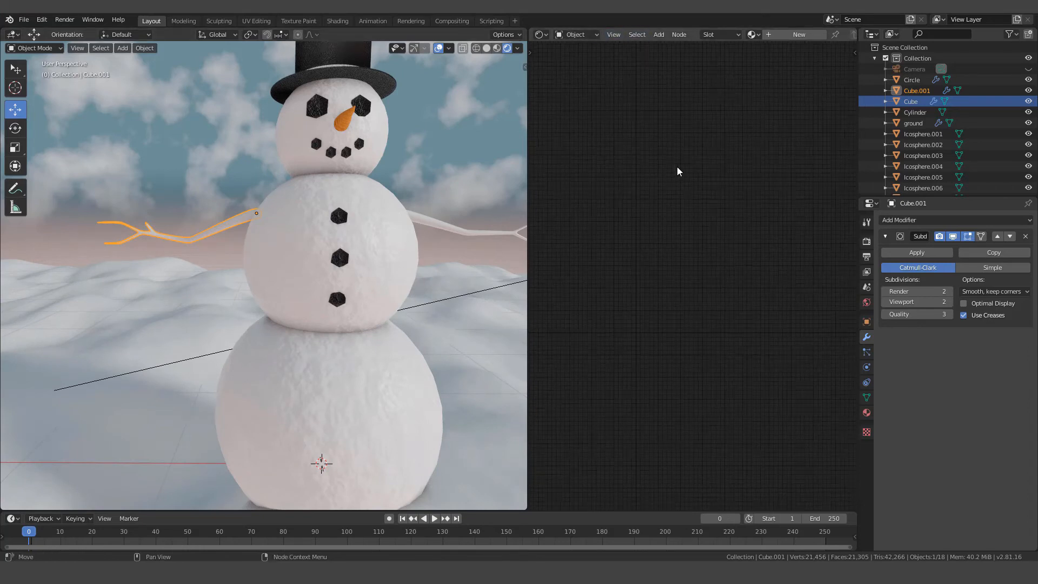
# Step: Create a new node-based material for the duplicated arm
pyautogui.click(799, 35)
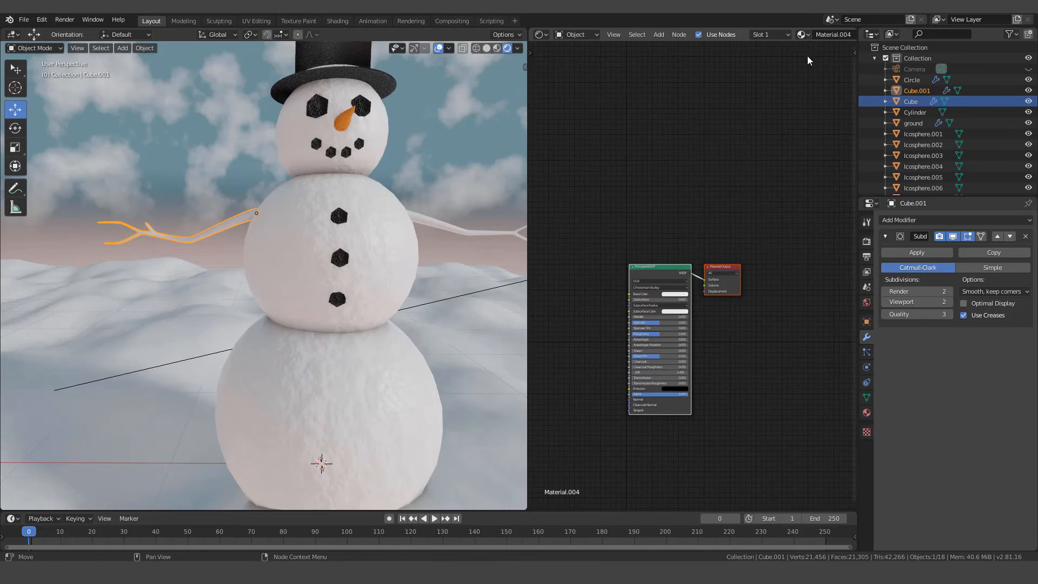
pyautogui.scroll(2, 735, 270)
pyautogui.moveTo(703, 292); pyautogui.dragTo(775, 208, button='middle')
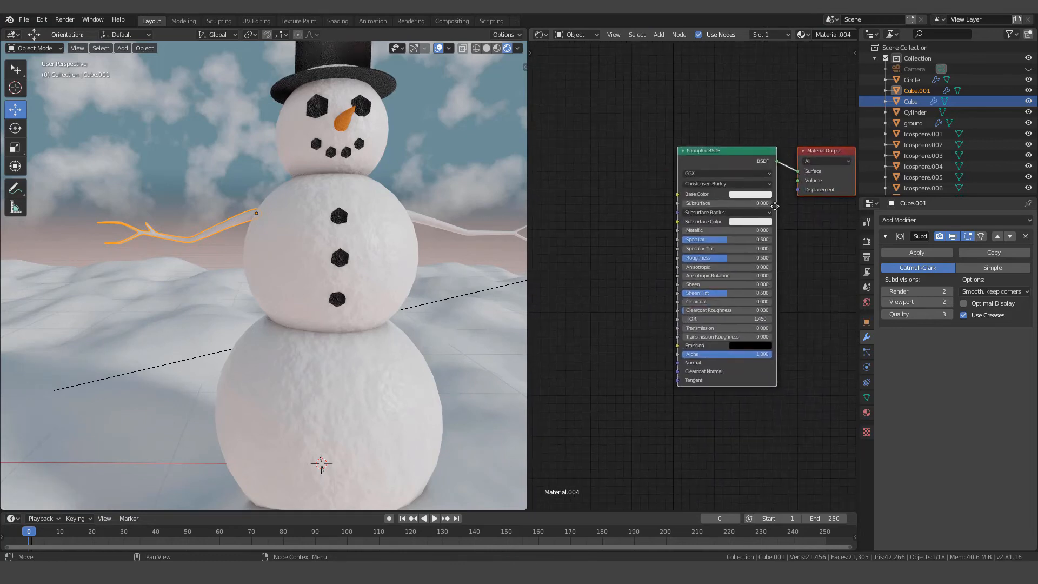
# Step: Examine the new material's surface parameters and settings, comparing them with its Principled BSDF node
pyautogui.click(867, 414)
pyautogui.scroll(-7, 952, 289)
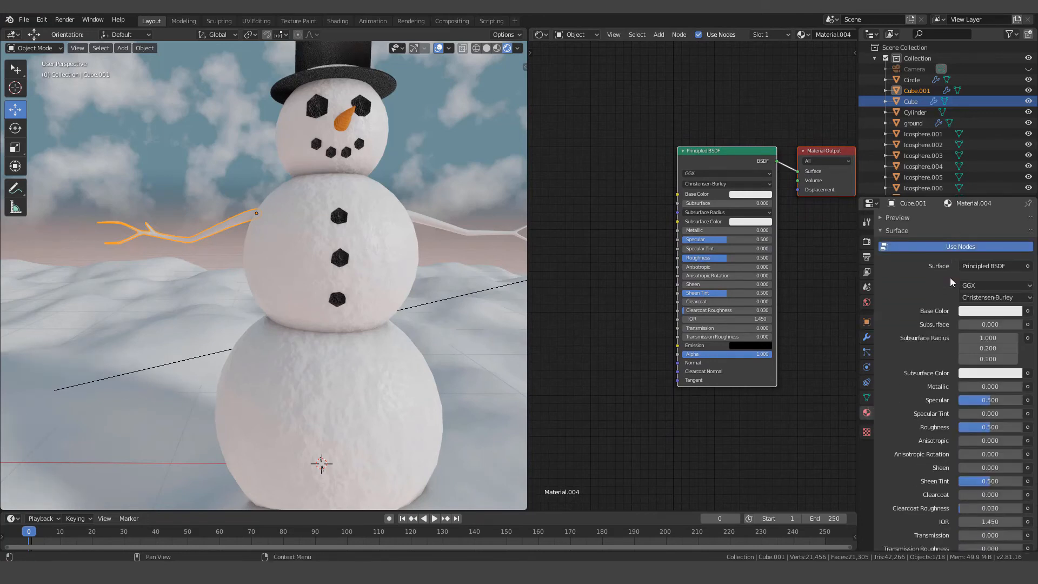
pyautogui.scroll(-5, 952, 290)
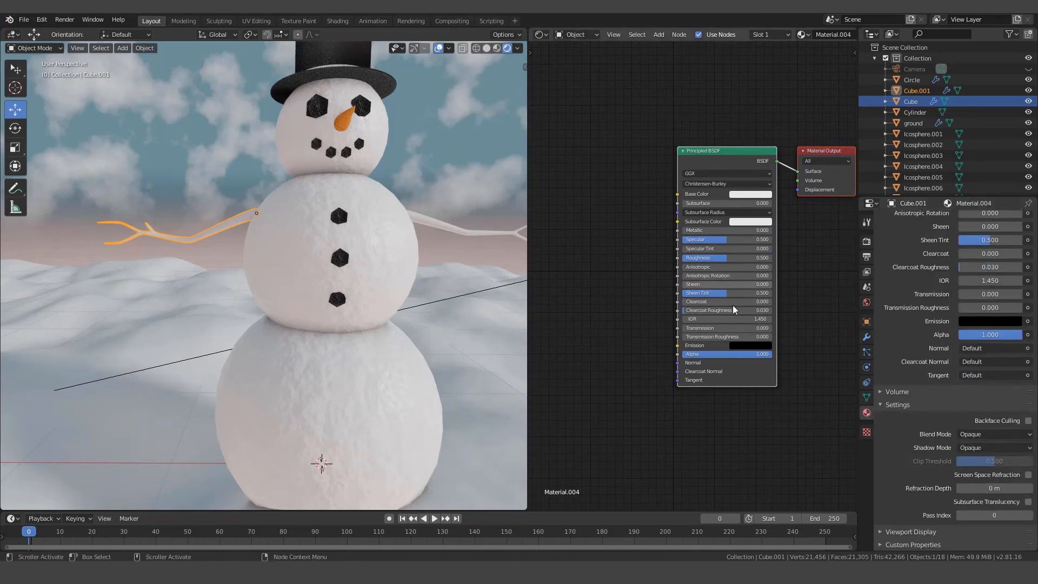
pyautogui.scroll(9, 960, 392)
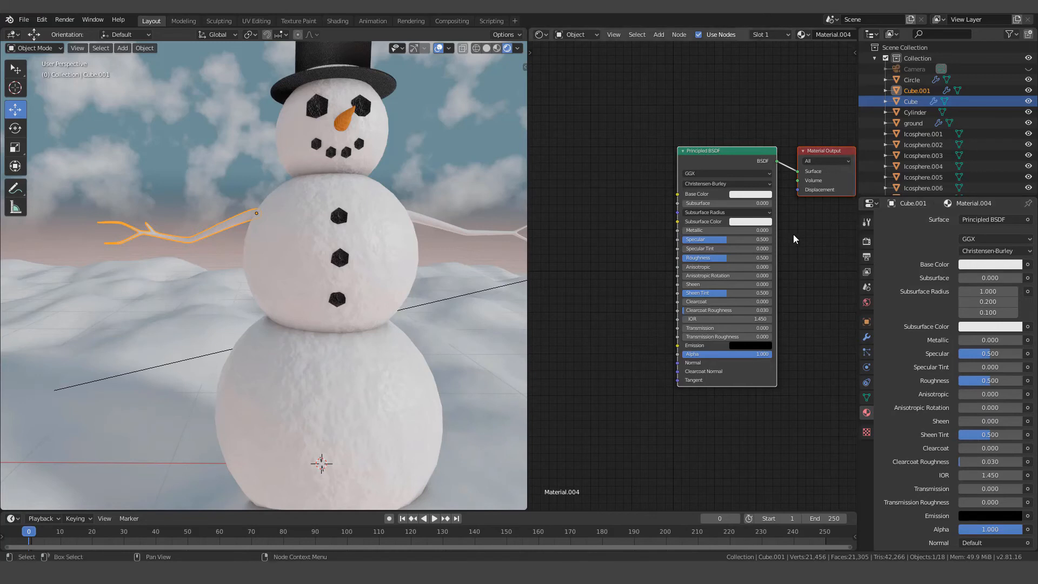
pyautogui.scroll(-2, 795, 227)
pyautogui.keyDown('ctrl'); pyautogui.moveTo(767, 219); pyautogui.dragTo(768, 220, button='middle'); pyautogui.keyUp('ctrl')
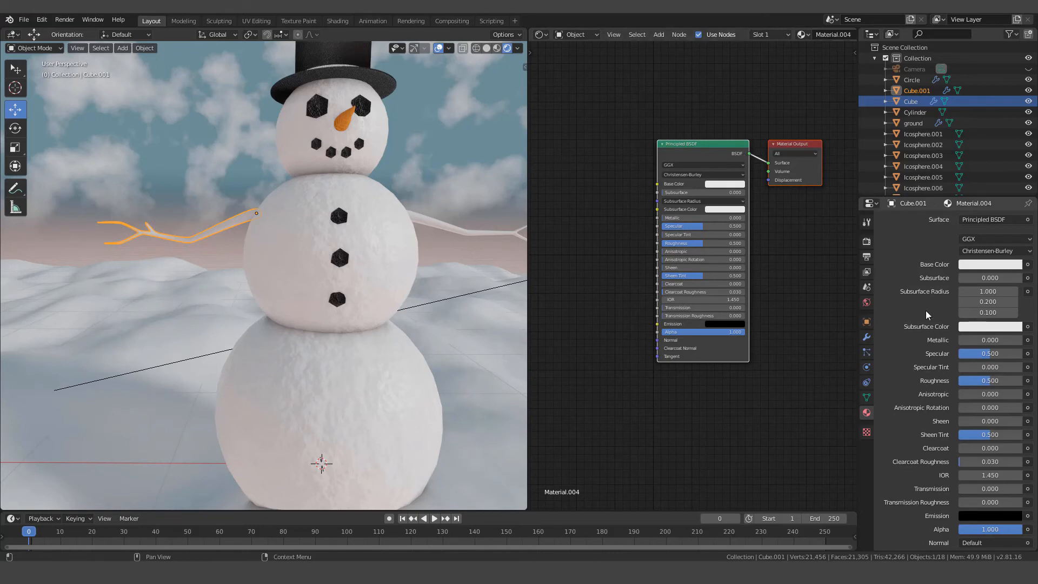
pyautogui.scroll(-6, 927, 315)
pyautogui.scroll(-3, 932, 310)
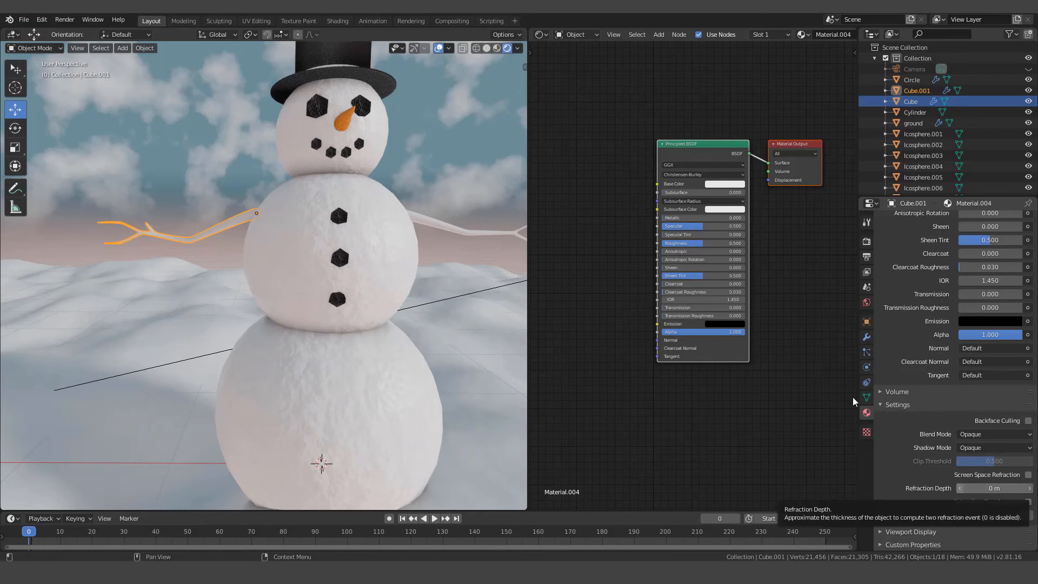
# Step: Add a ColorRamp node before the Principled BSDF and connect its Color output to Base Color
pyautogui.scroll(1, 699, 266)
pyautogui.scroll(2, 699, 267)
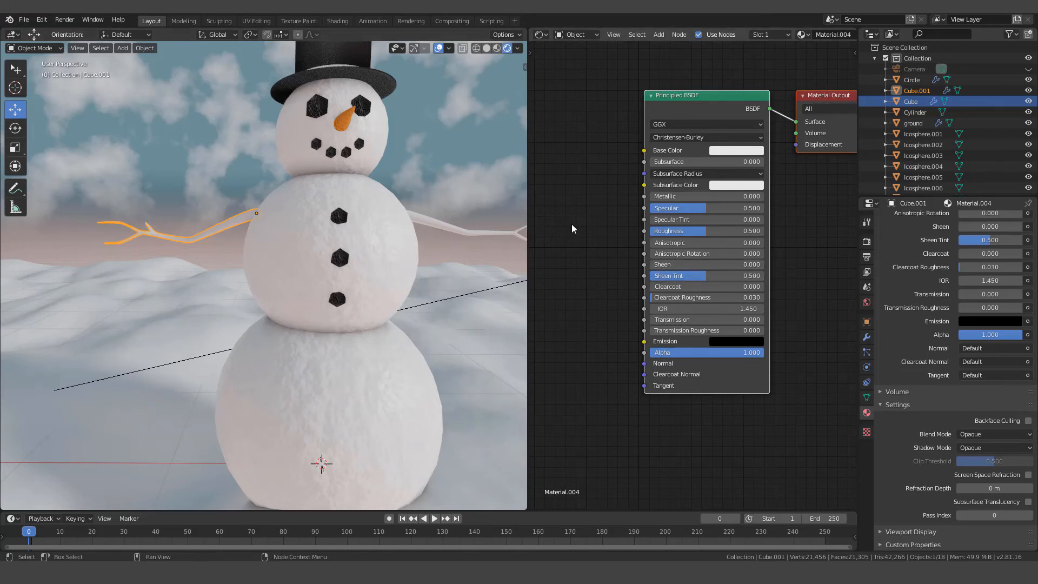
pyautogui.moveTo(576, 229); pyautogui.dragTo(642, 245, button='middle')
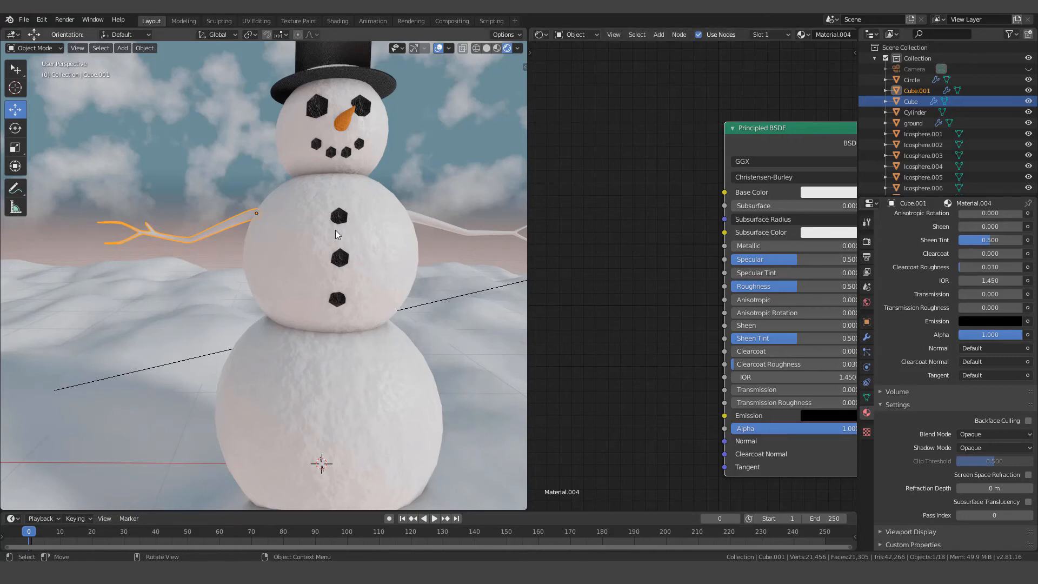
pyautogui.hotkey('shift', 'a')
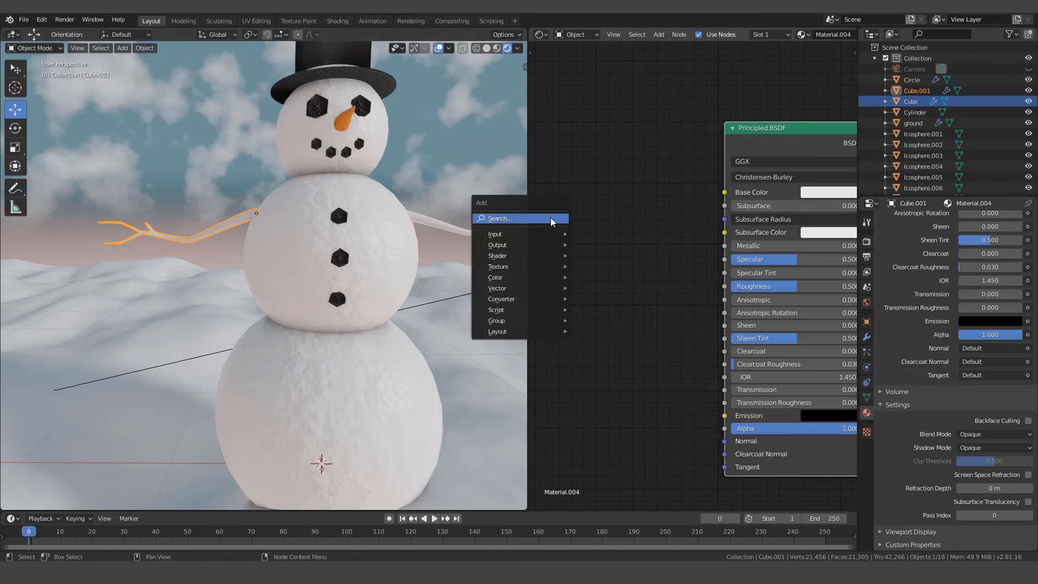
pyautogui.moveTo(533, 299)
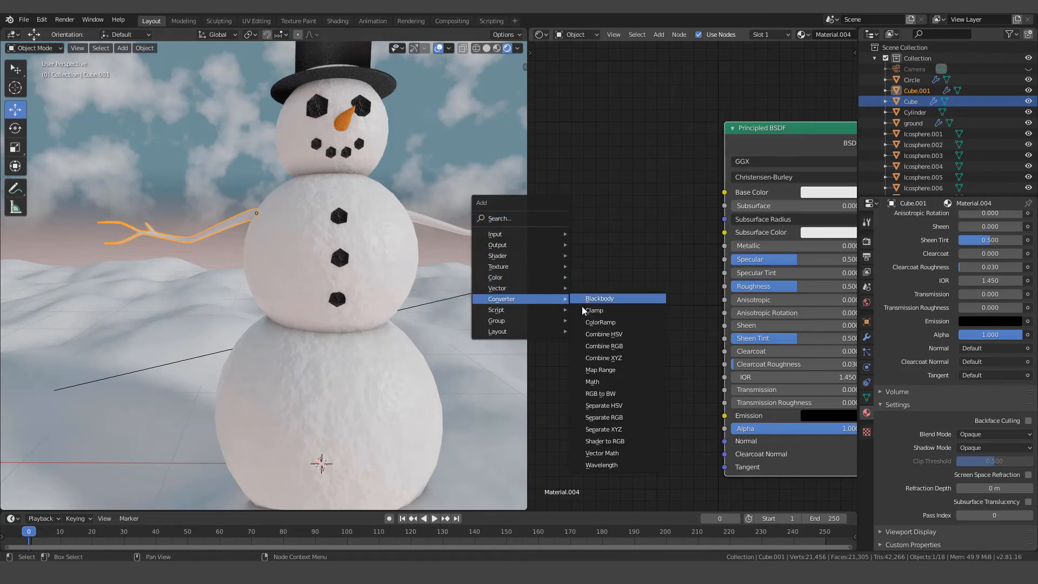
pyautogui.click(594, 326)
pyautogui.click(595, 168)
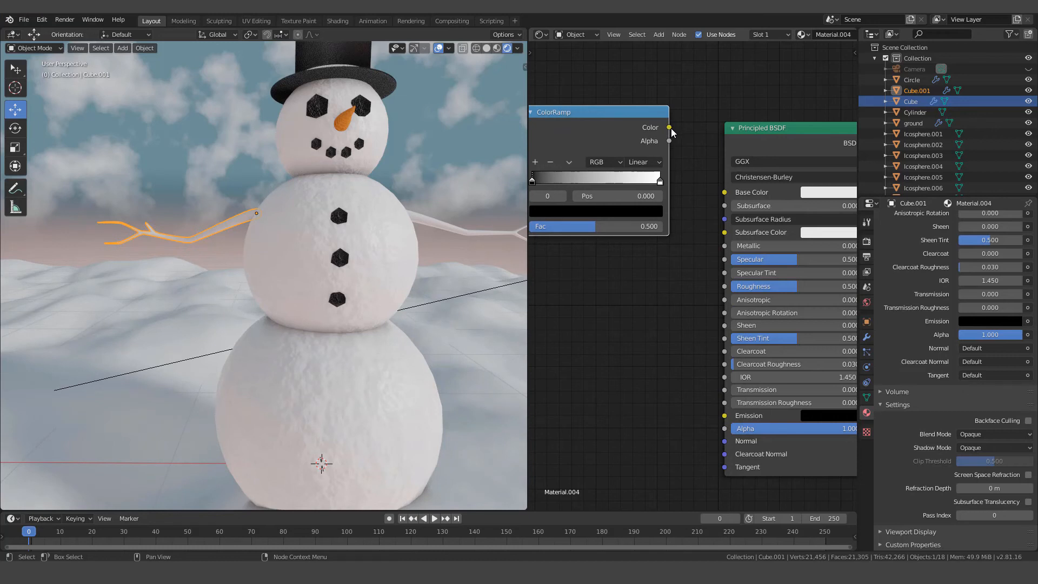
pyautogui.moveTo(672, 131); pyautogui.dragTo(725, 192)
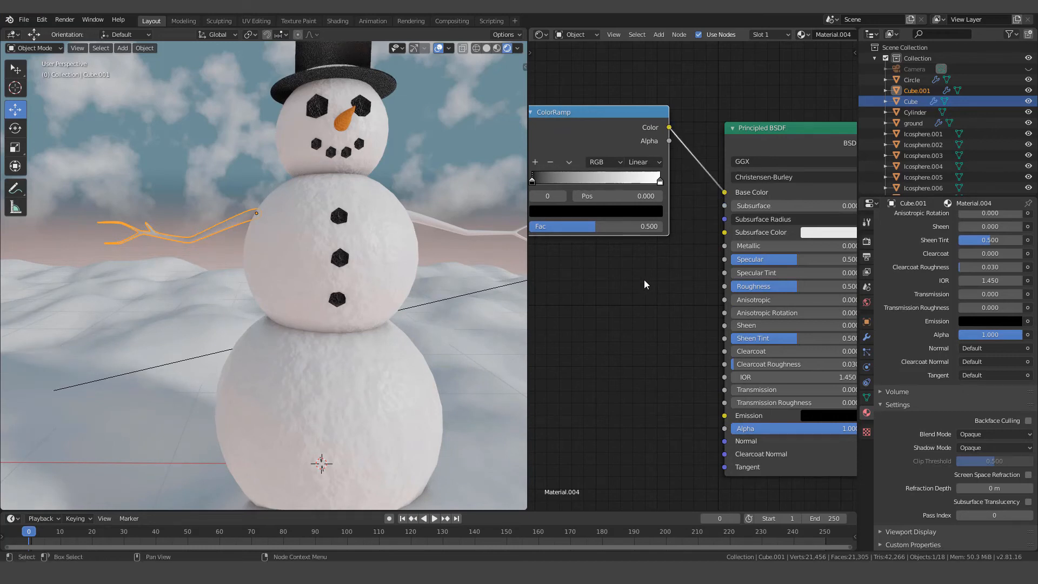
# Step: Color the ColorRamp's first stop dark brown, with hue 0.077 and saturation 0.610
pyautogui.moveTo(614, 274); pyautogui.dragTo(684, 303, button='middle')
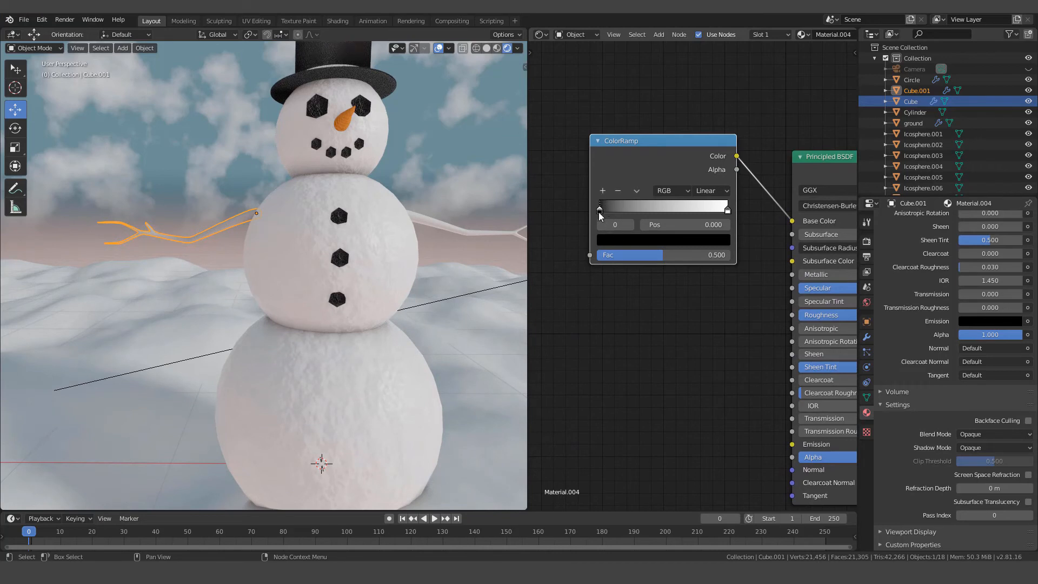
pyautogui.click(622, 242)
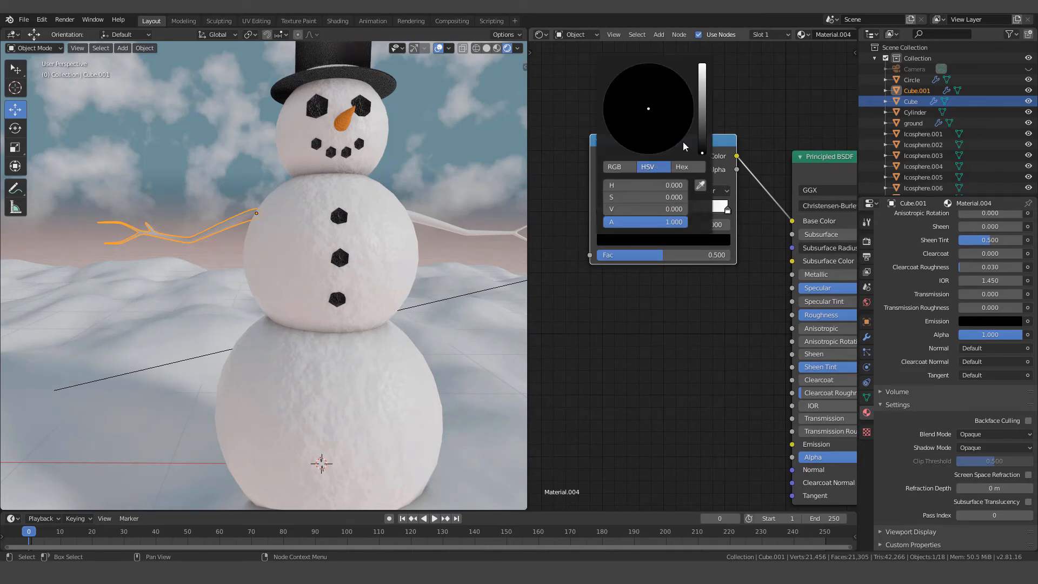
pyautogui.moveTo(705, 159); pyautogui.dragTo(702, 103)
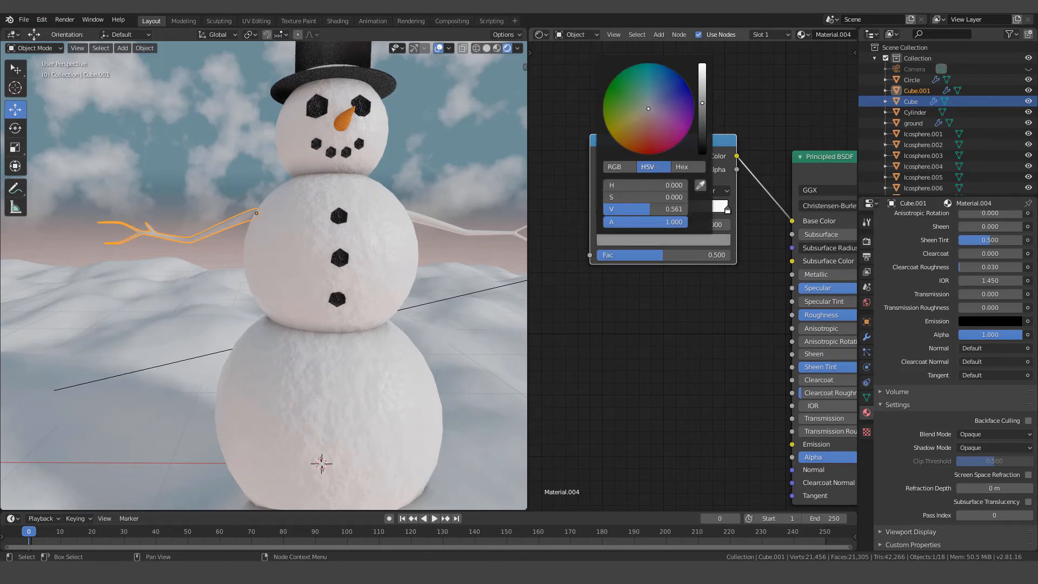
pyautogui.click(636, 132)
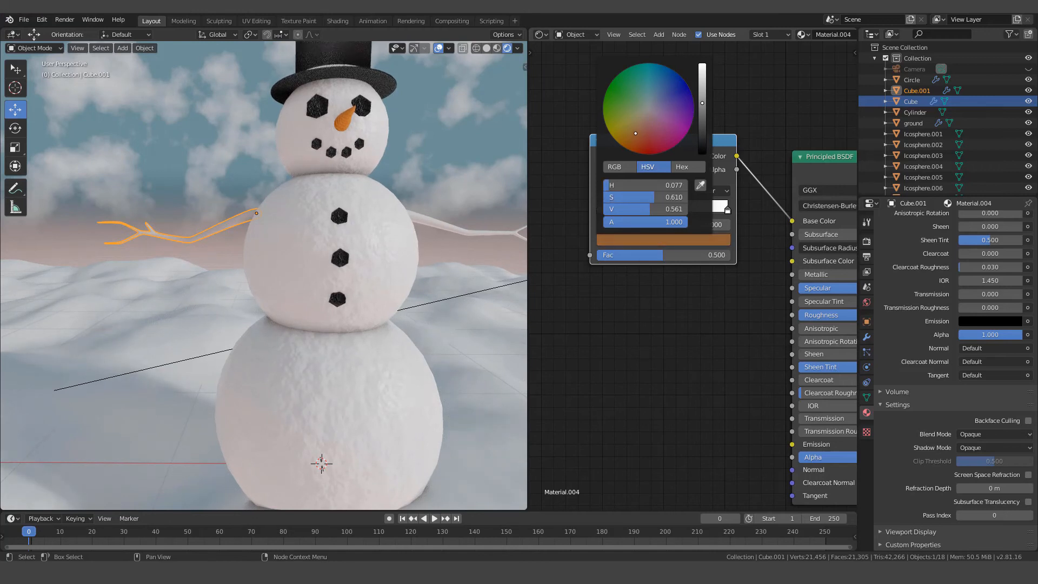
pyautogui.moveTo(703, 103); pyautogui.dragTo(703, 125)
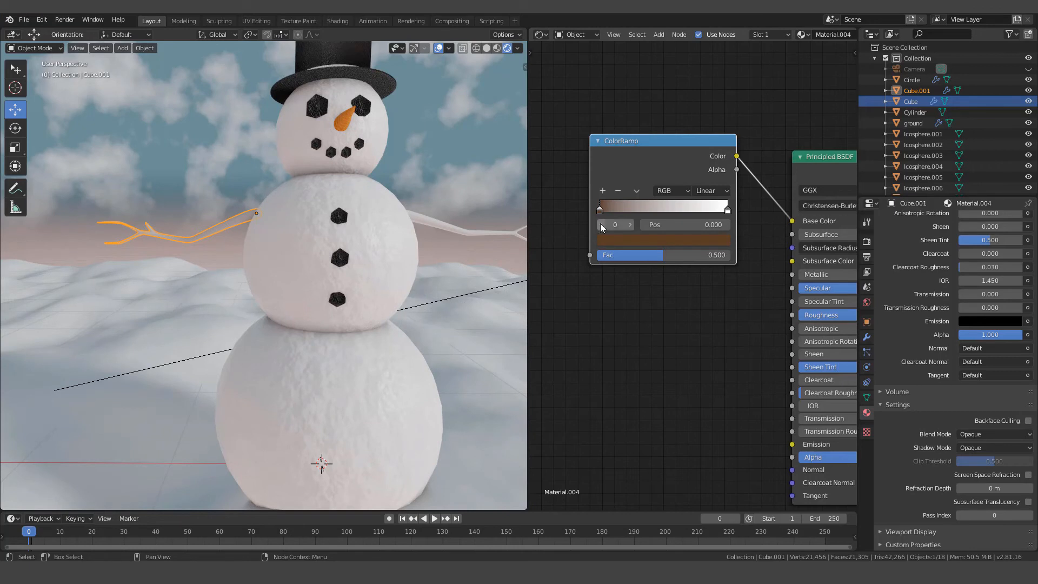
# Step: Color the ColorRamp's last stop light orange-brown, with hue about 0.084 and saturation about 0.585, slightly darkened
pyautogui.click(728, 210)
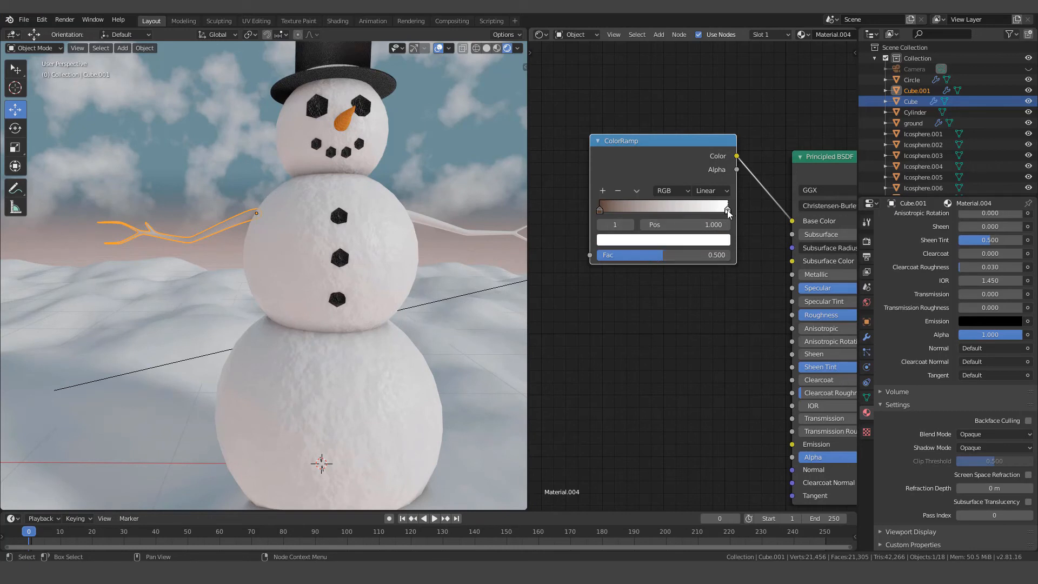
pyautogui.click(669, 241)
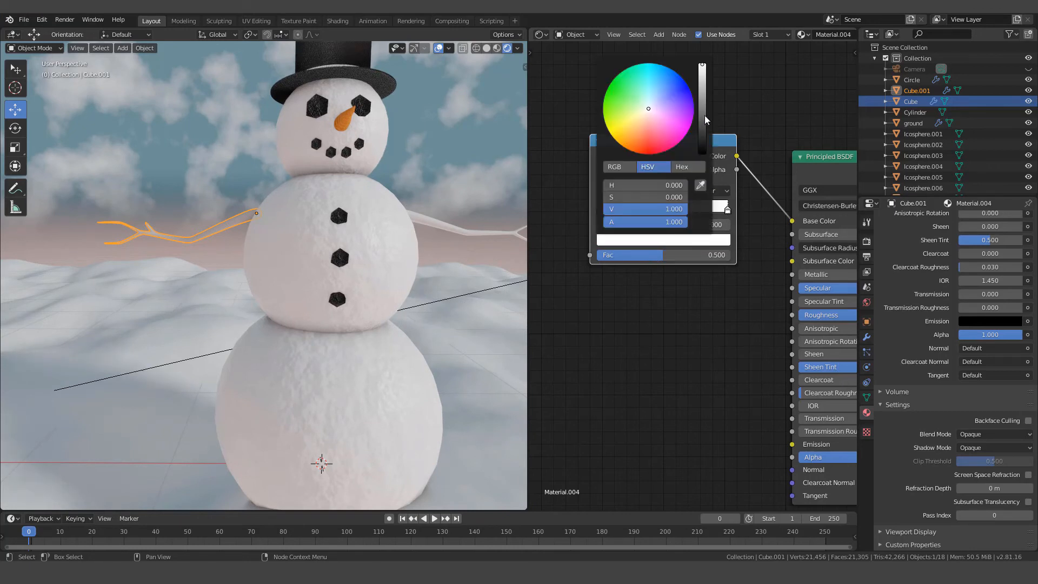
pyautogui.moveTo(649, 111); pyautogui.dragTo(635, 132)
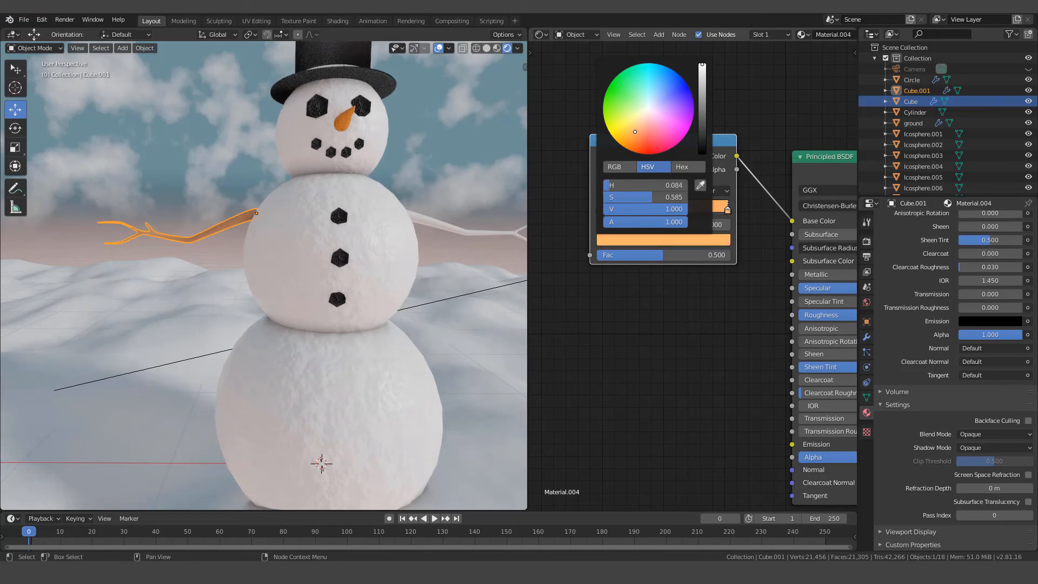
pyautogui.moveTo(699, 72); pyautogui.dragTo(702, 93)
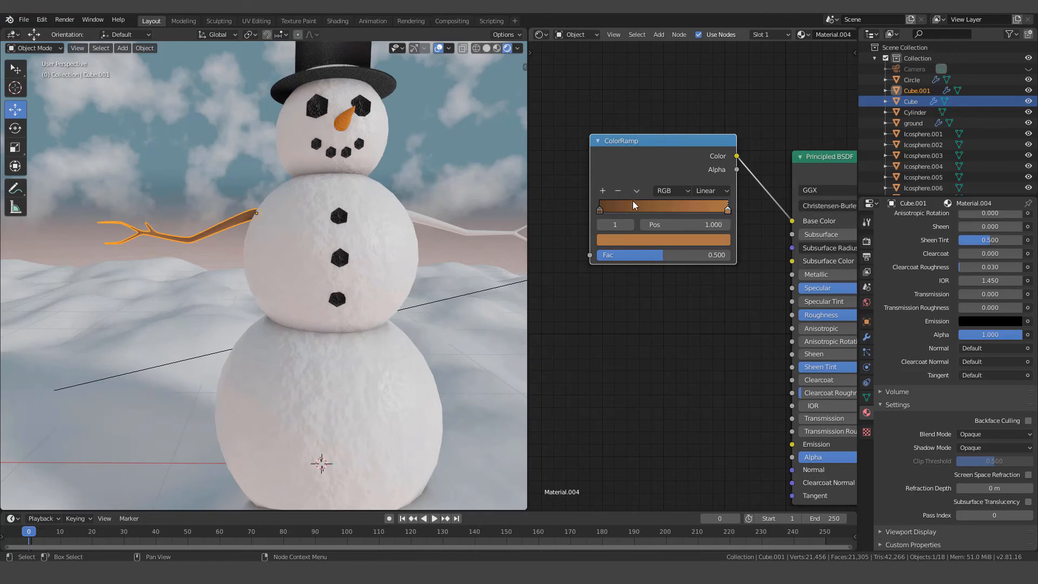
# Step: Add a middle stop at position 0.500 to the ColorRamp and color it reddish brown
pyautogui.click(603, 192)
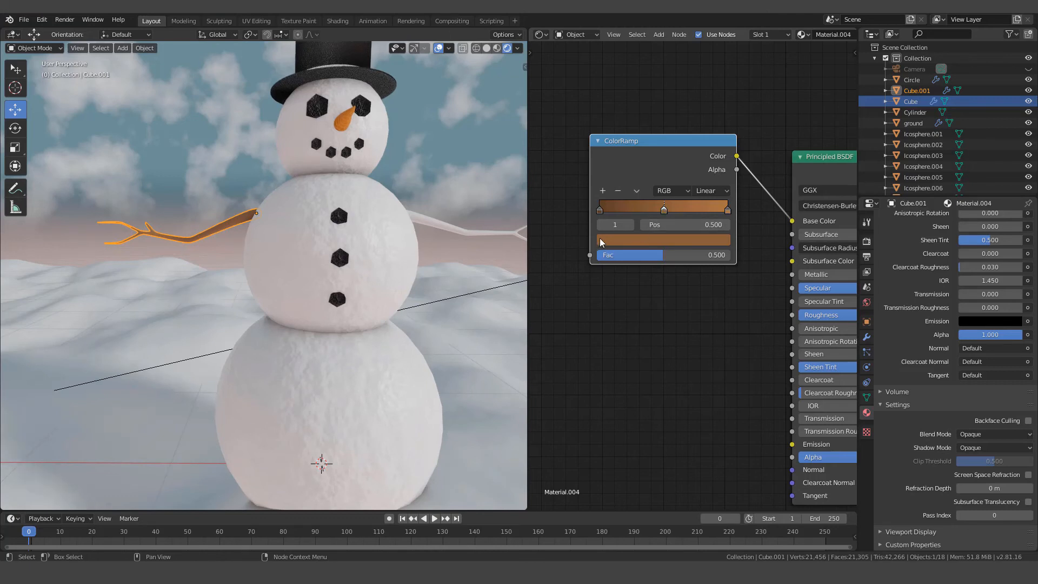
pyautogui.click(657, 244)
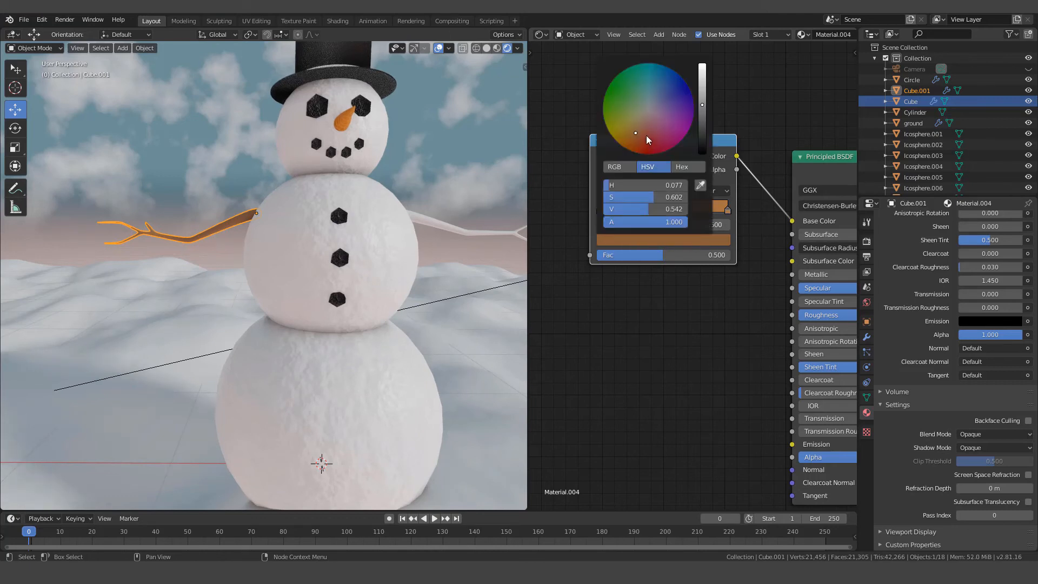
pyautogui.moveTo(637, 134); pyautogui.dragTo(640, 139)
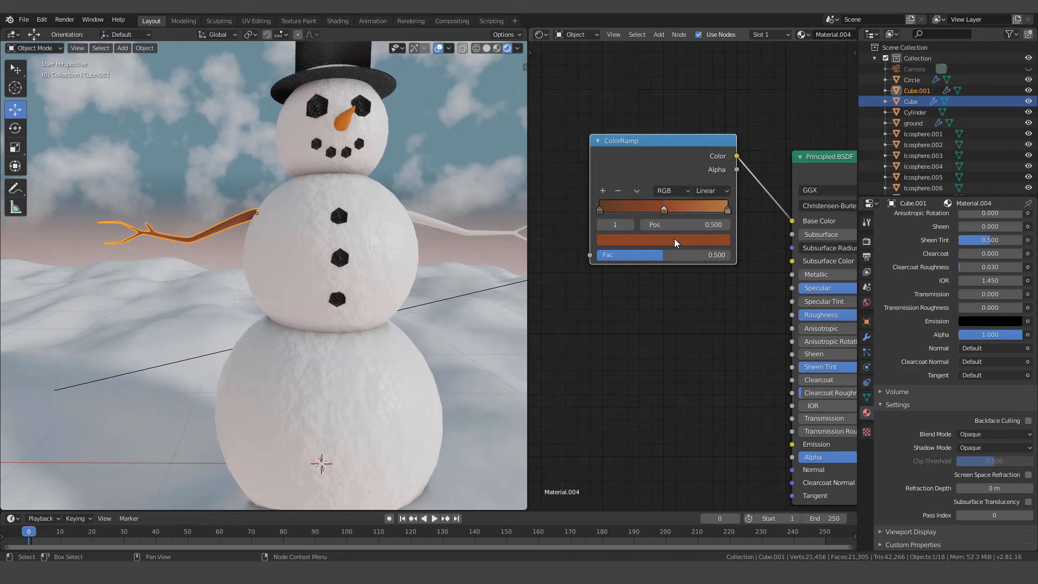
# Step: Examine the brown arm up close in a widened 3D viewport beside its node setup
pyautogui.scroll(-2, 686, 343)
pyautogui.moveTo(685, 271); pyautogui.dragTo(682, 258, button='middle')
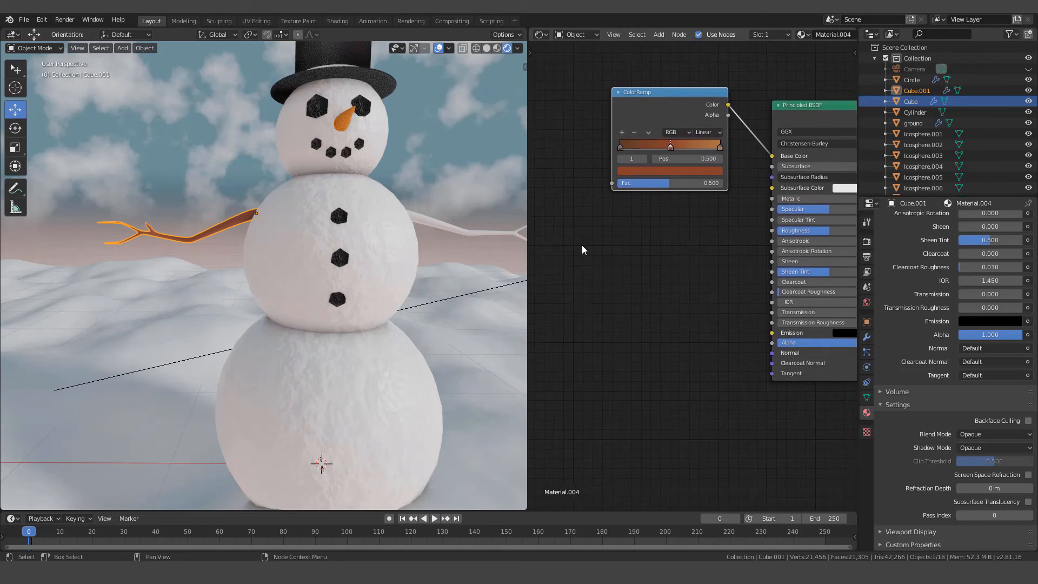
pyautogui.scroll(5, 251, 233)
pyautogui.scroll(2, 252, 232)
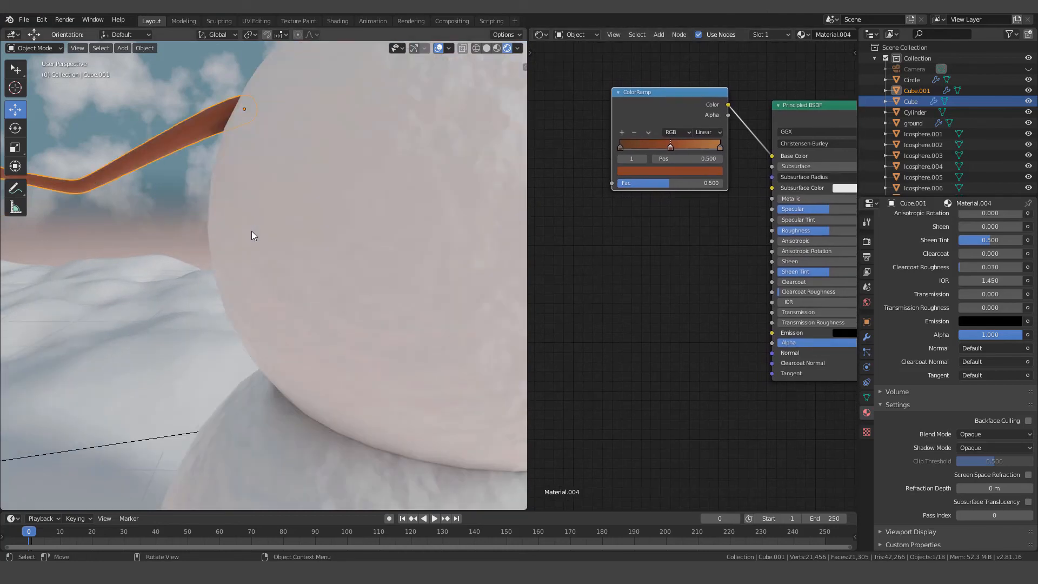
pyautogui.moveTo(251, 231); pyautogui.dragTo(361, 288, button='middle')
pyautogui.scroll(2, 364, 288)
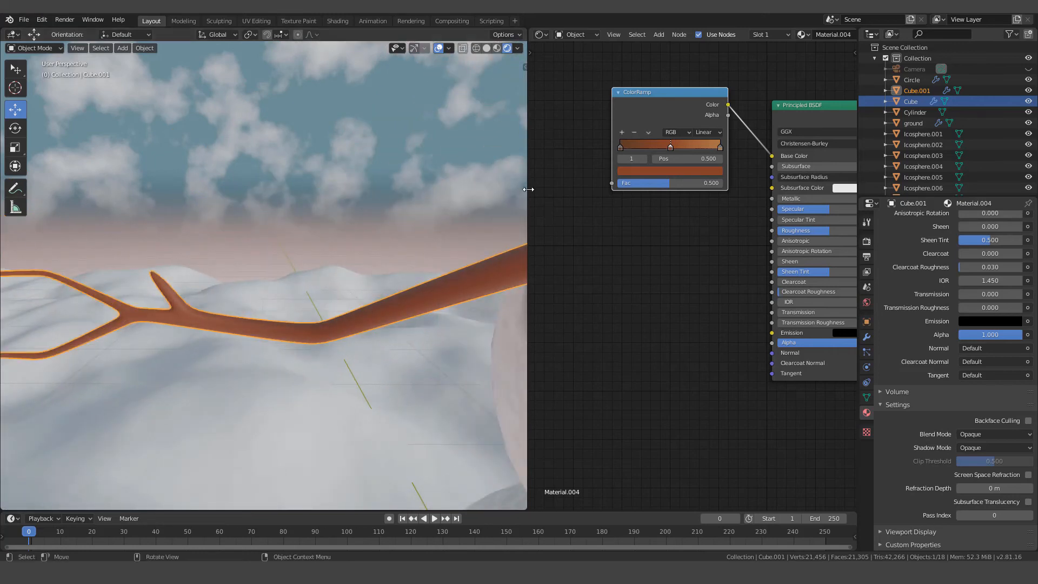
pyautogui.moveTo(529, 190); pyautogui.dragTo(610, 185)
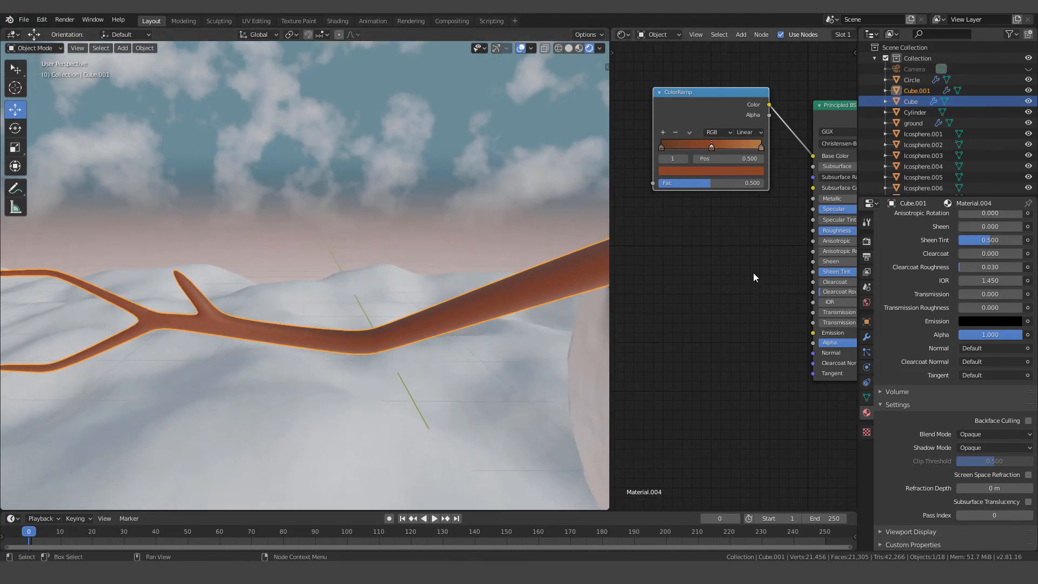
pyautogui.scroll(-2, 754, 273)
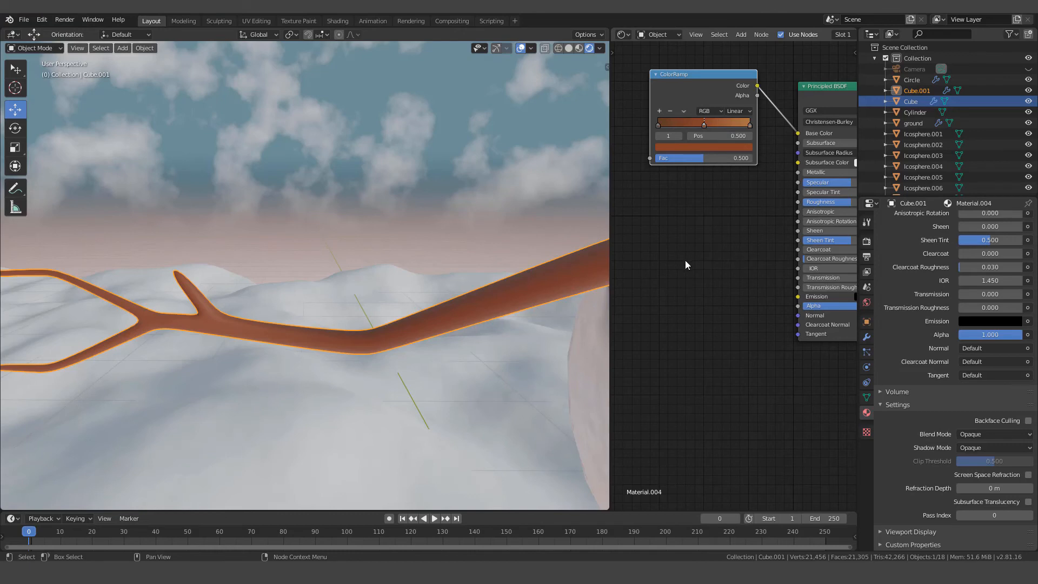
# Step: Add a Wave Texture node and place it below and to the left of the brown ColorRamp
pyautogui.hotkey('shift', 'a')
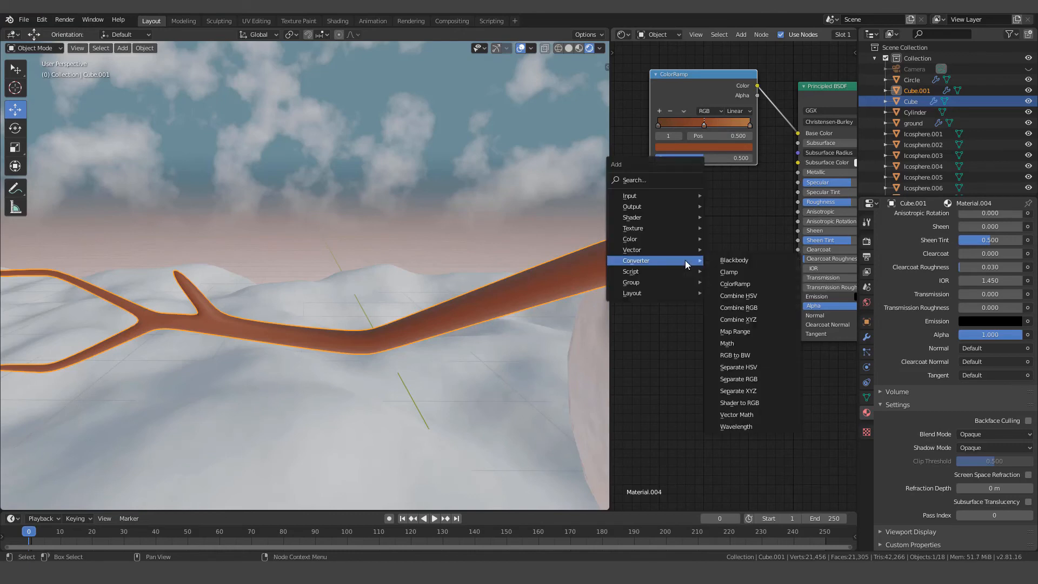
pyautogui.moveTo(635, 228)
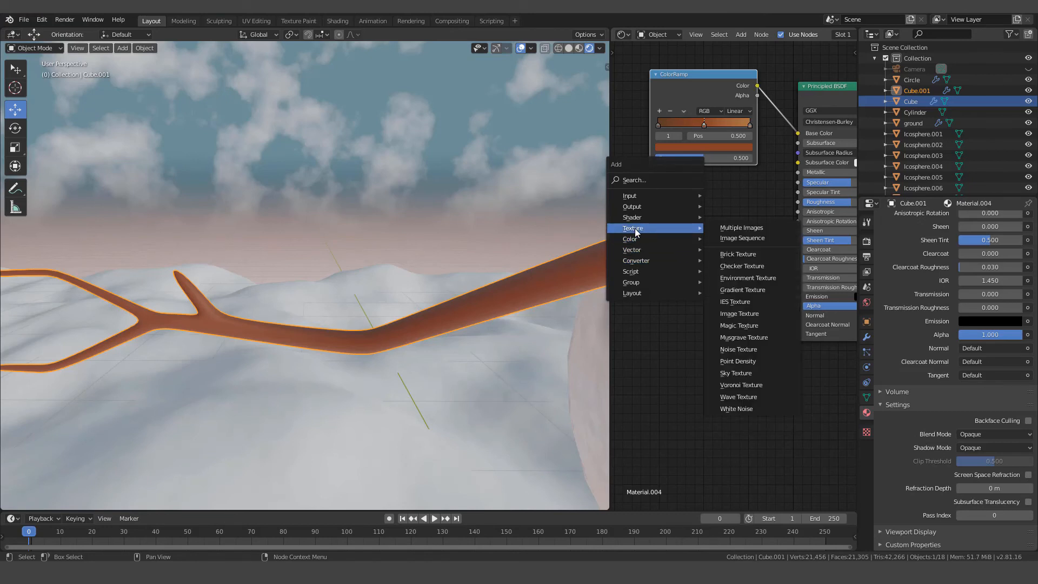
pyautogui.click(736, 397)
pyautogui.click(693, 309)
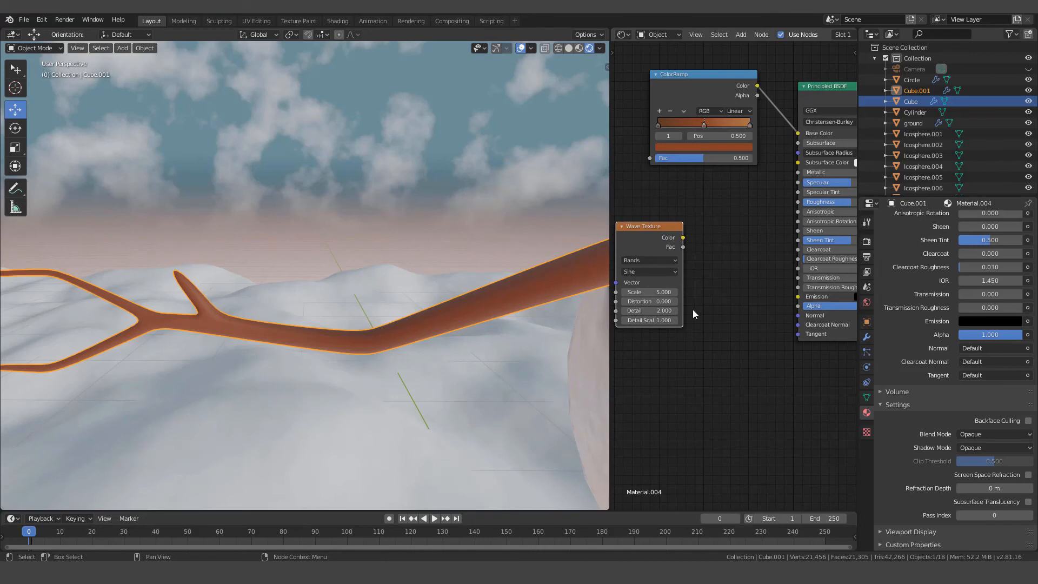
pyautogui.scroll(-2, 696, 378)
pyautogui.moveTo(696, 378); pyautogui.dragTo(758, 370, button='middle')
pyautogui.moveTo(730, 242); pyautogui.dragTo(669, 248)
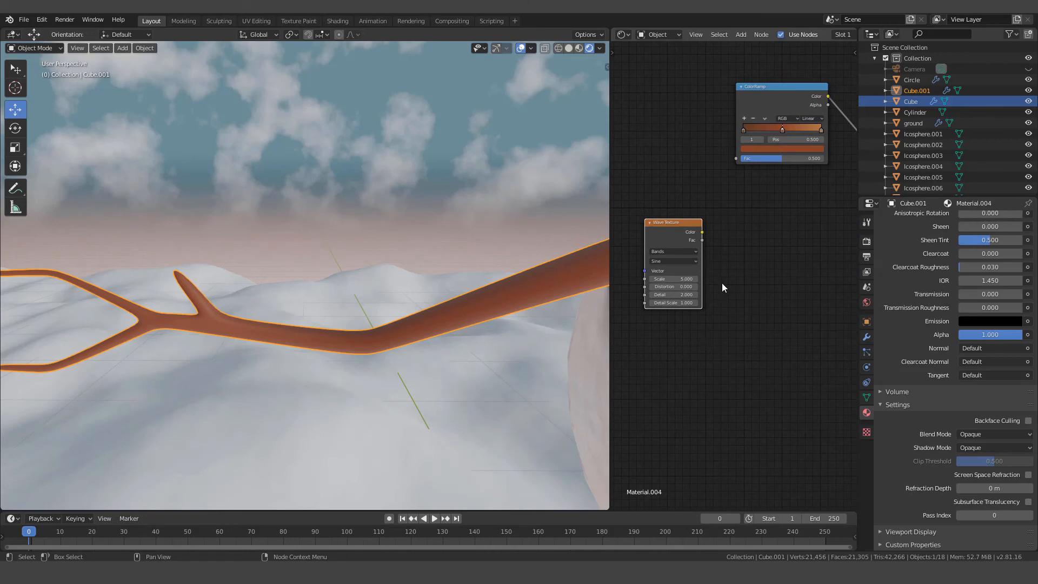
# Step: Add a second ColorRamp node beside the Wave Texture and space the two nodes apart
pyautogui.hotkey('shift', 'a')
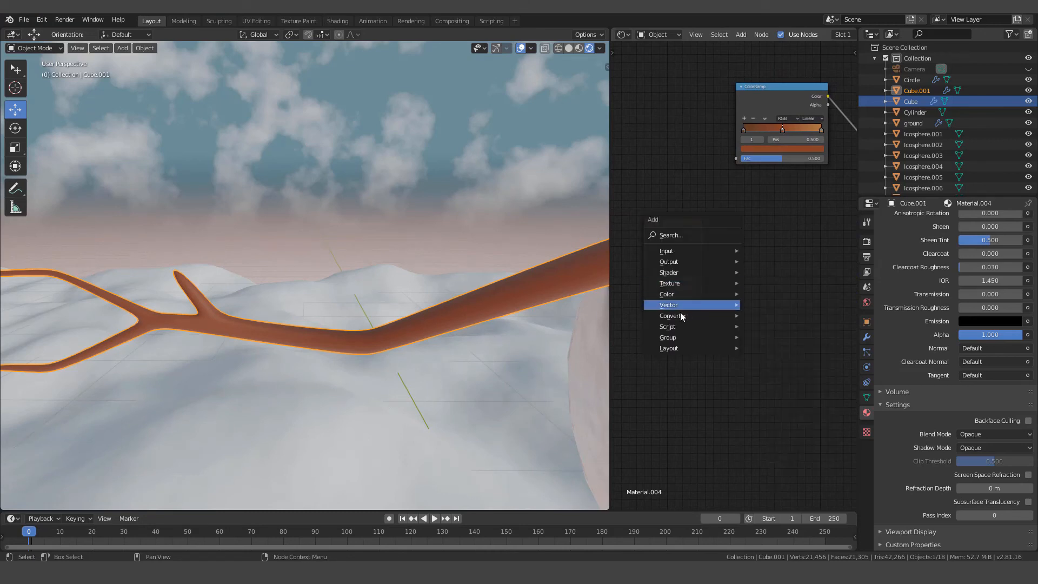
pyautogui.moveTo(731, 316)
pyautogui.click(772, 339)
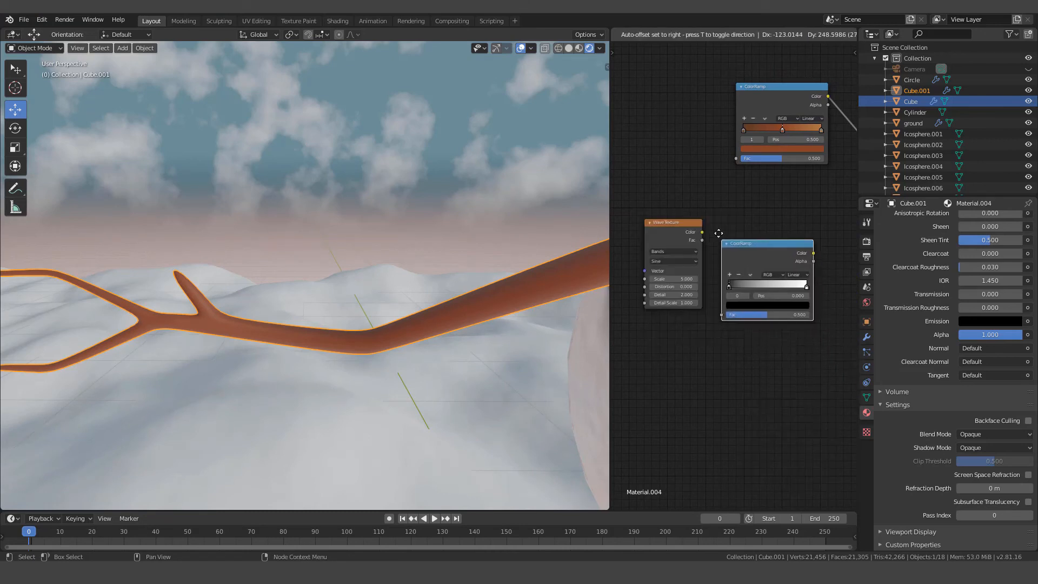
pyautogui.click(717, 228)
pyautogui.moveTo(727, 333); pyautogui.dragTo(764, 341, button='middle')
pyautogui.scroll(1, 725, 303)
pyautogui.moveTo(694, 244); pyautogui.dragTo(664, 236)
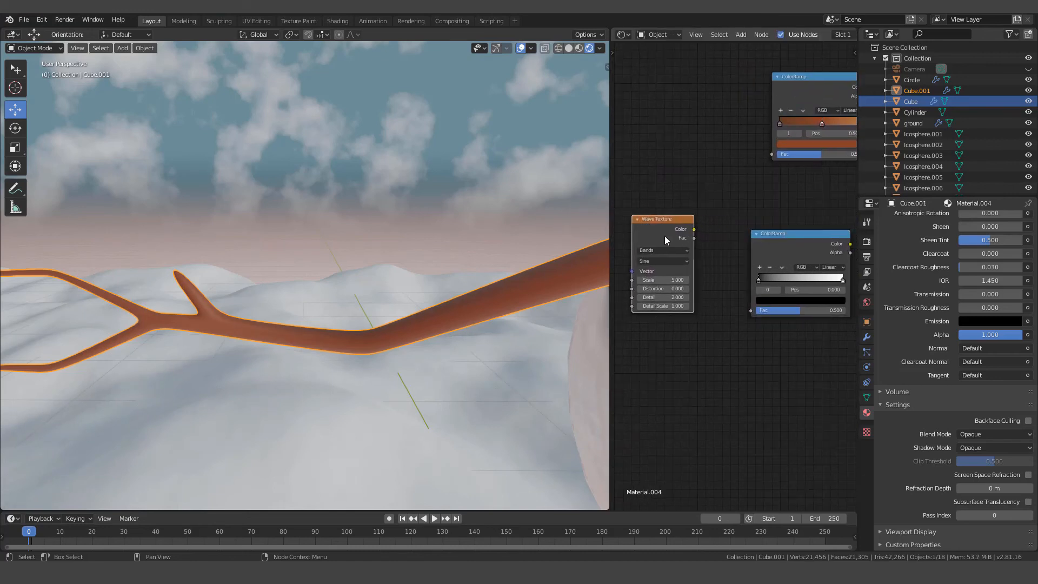
pyautogui.moveTo(771, 246); pyautogui.dragTo(731, 243)
pyautogui.moveTo(751, 328); pyautogui.dragTo(671, 331, button='middle')
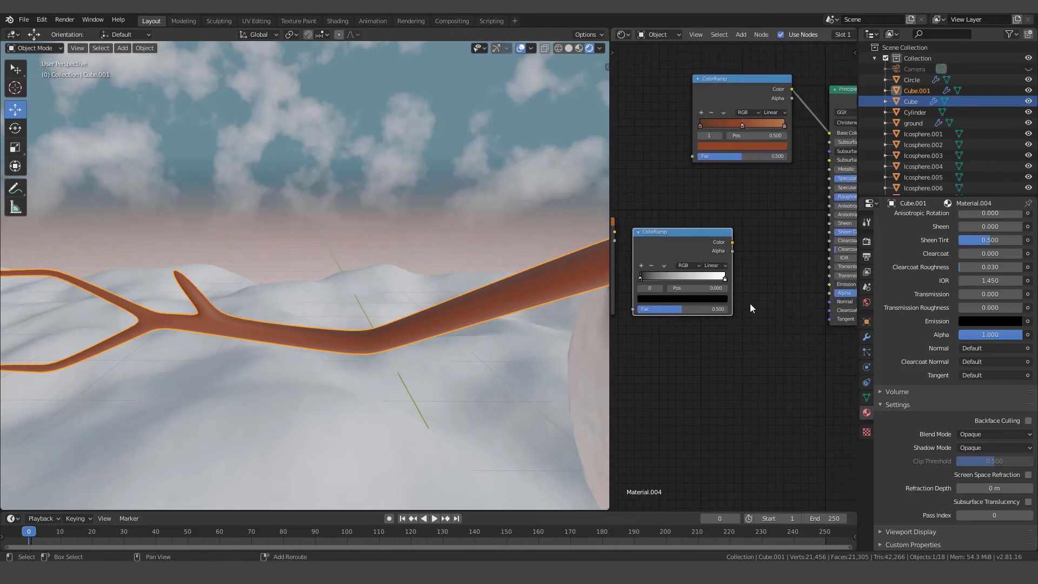
# Step: Add a Bump node between the second ColorRamp and the Principled BSDF
pyautogui.hotkey('shift', 'a')
pyautogui.moveTo(716, 294)
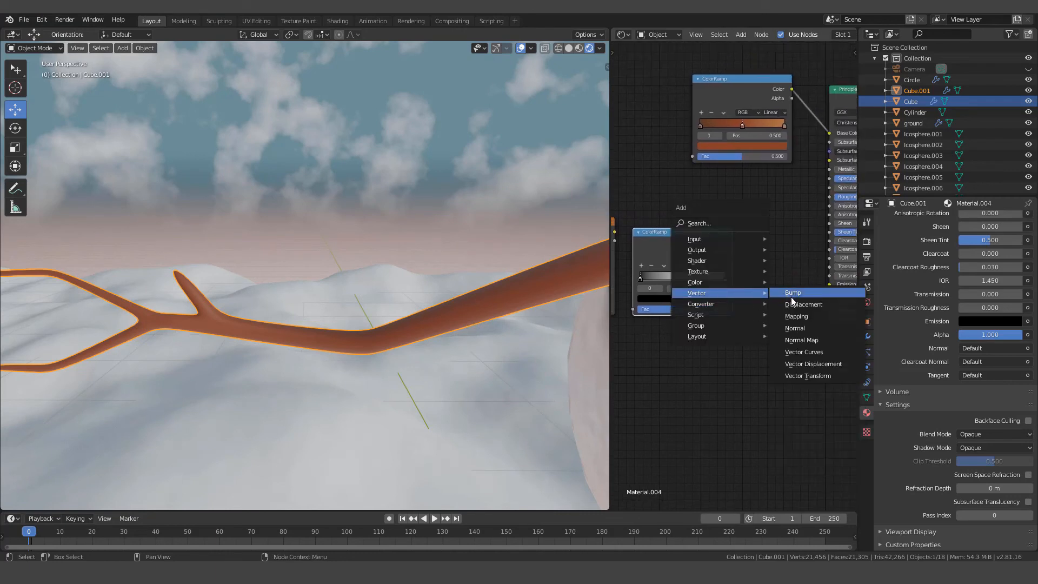
pyautogui.click(793, 295)
pyautogui.click(761, 325)
pyautogui.scroll(1, 761, 324)
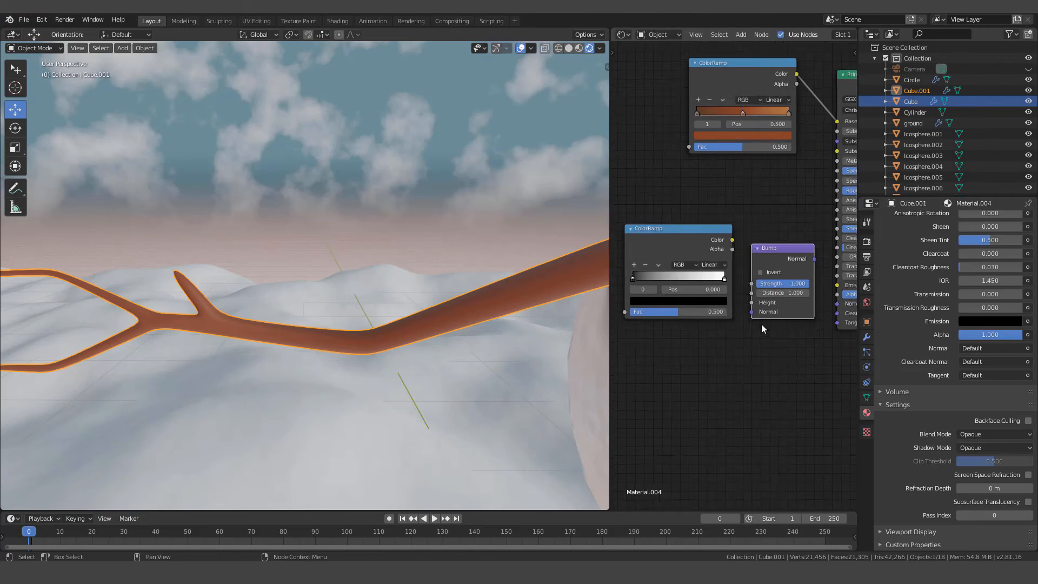
pyautogui.scroll(1, 762, 325)
pyautogui.moveTo(736, 317); pyautogui.dragTo(800, 302, button='middle')
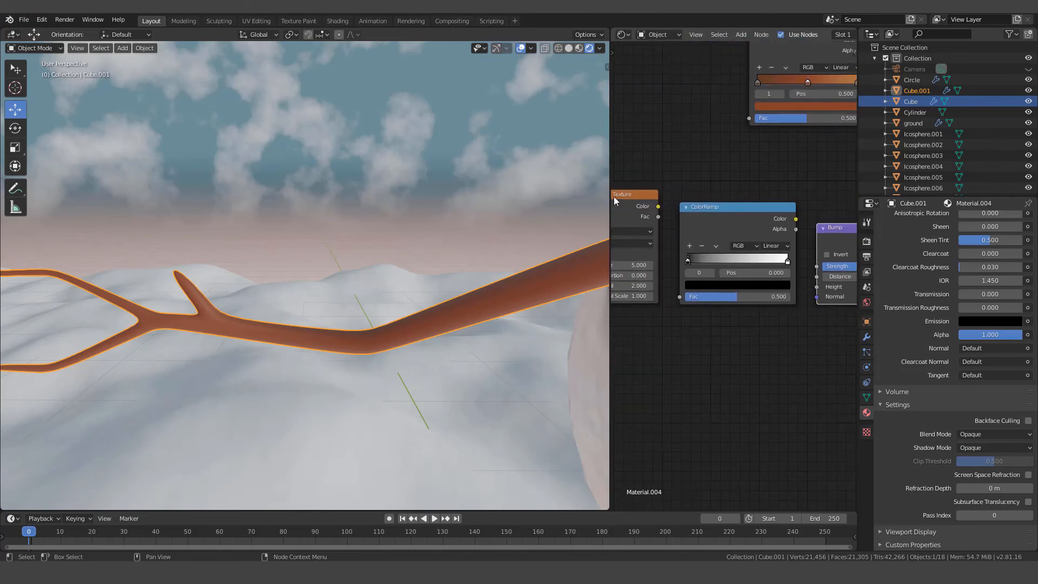
# Step: Connect the Wave Texture's Color to the second ColorRamp's Fac, its Color to Bump Height, and Bump's Normal to the Principled BSDF's Normal
pyautogui.moveTo(654, 206); pyautogui.dragTo(682, 300)
pyautogui.moveTo(759, 330); pyautogui.dragTo(703, 322, button='middle')
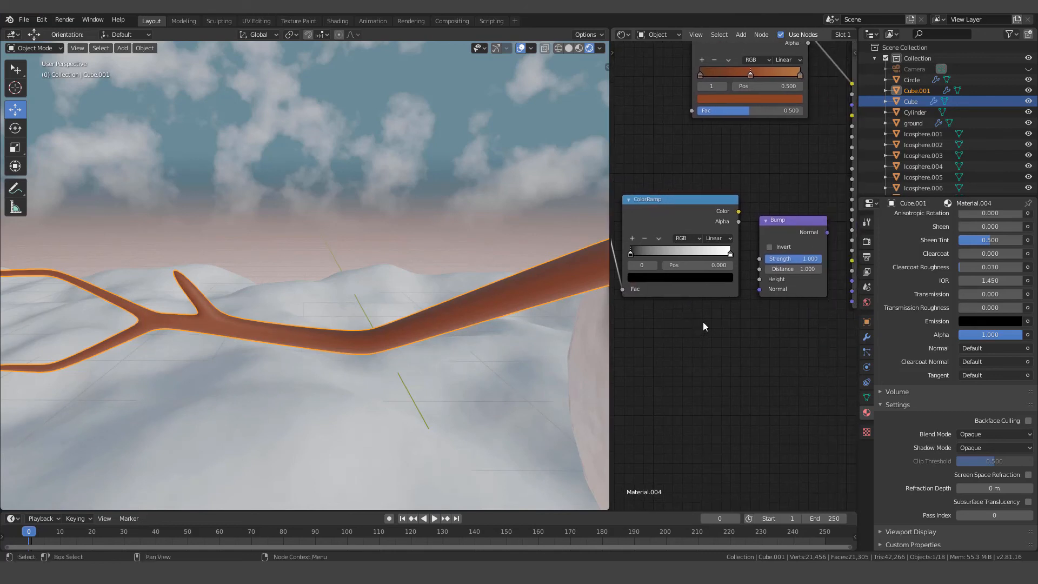
pyautogui.moveTo(739, 211); pyautogui.dragTo(760, 288)
pyautogui.keyDown('ctrl'); pyautogui.hscroll(3, 759, 292); pyautogui.keyUp('ctrl')
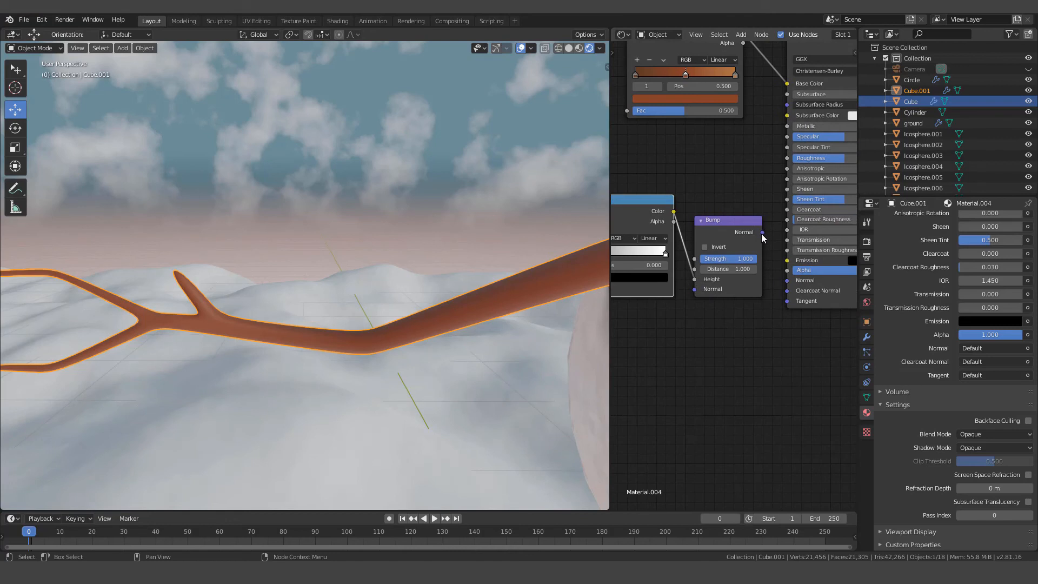
pyautogui.moveTo(763, 232); pyautogui.dragTo(777, 258)
pyautogui.moveTo(728, 344); pyautogui.dragTo(700, 323)
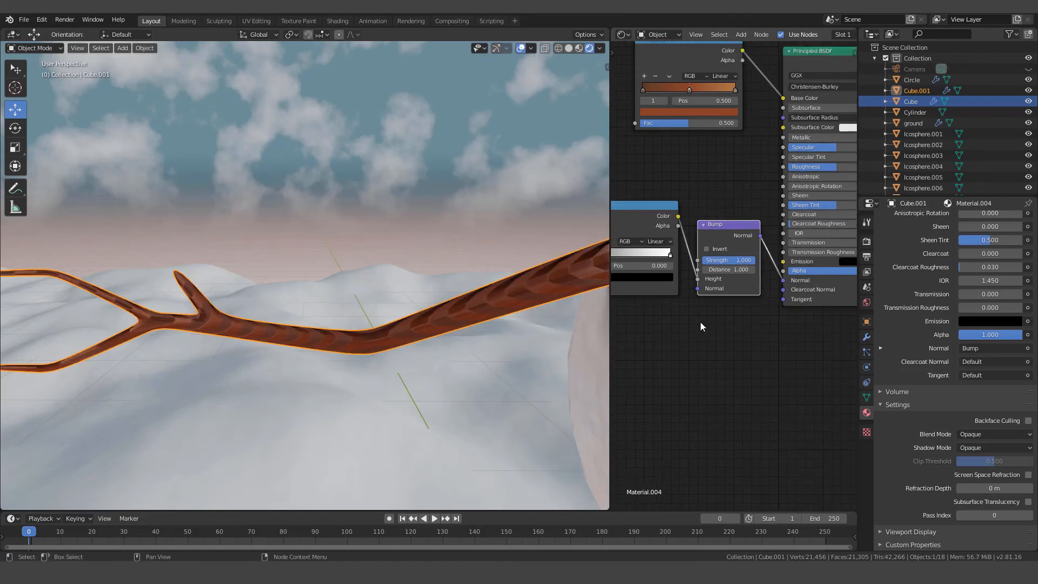
# Step: Widen the Shader Editor area and set the Wave Texture's Scale to about 20.7
pyautogui.moveTo(700, 322); pyautogui.dragTo(778, 304, button='middle')
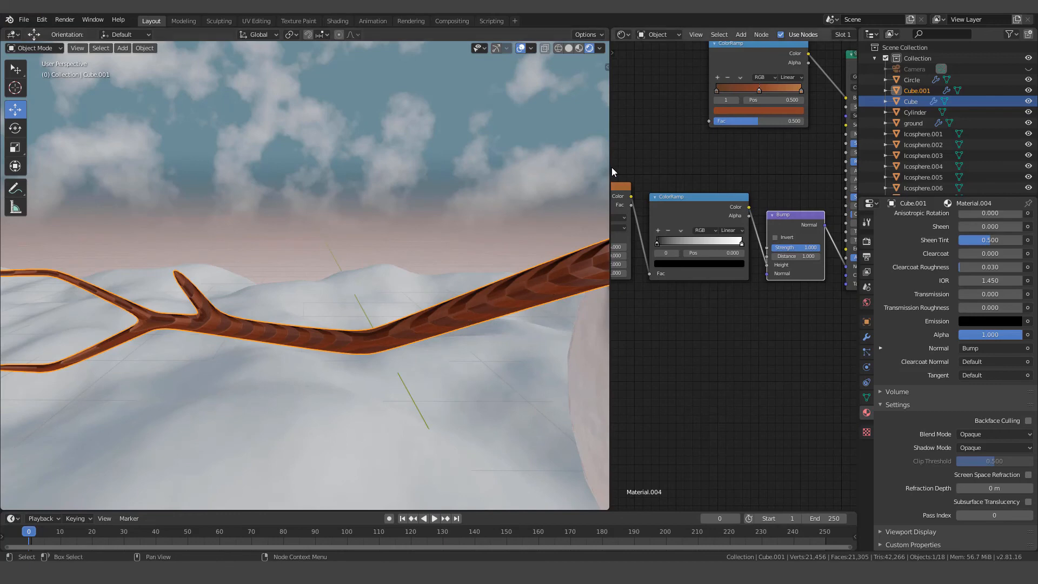
pyautogui.moveTo(610, 162); pyautogui.dragTo(537, 169)
pyautogui.scroll(2, 426, 330)
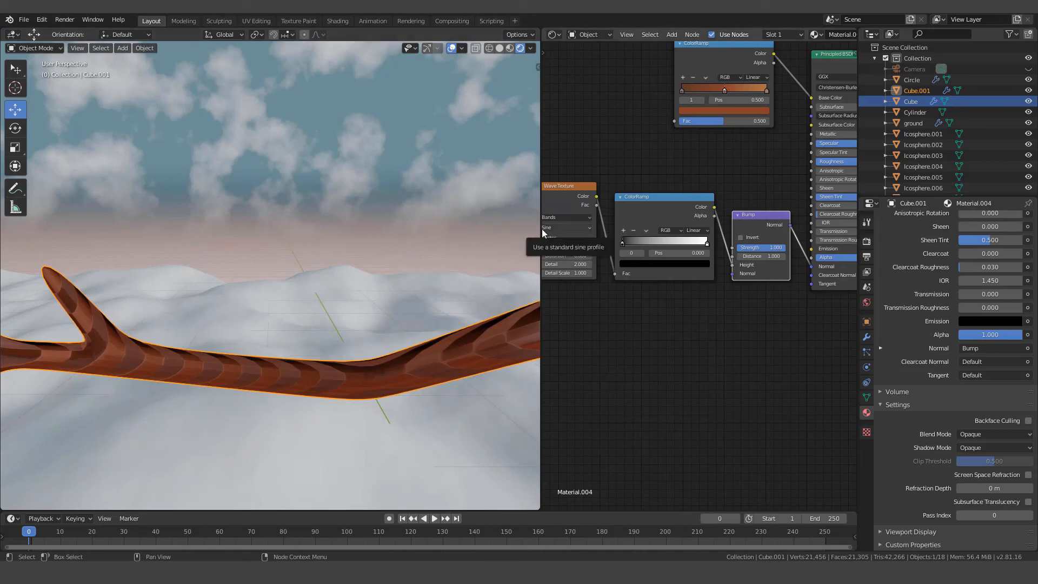
pyautogui.moveTo(568, 320); pyautogui.dragTo(732, 329, button='middle')
pyautogui.scroll(2, 631, 310)
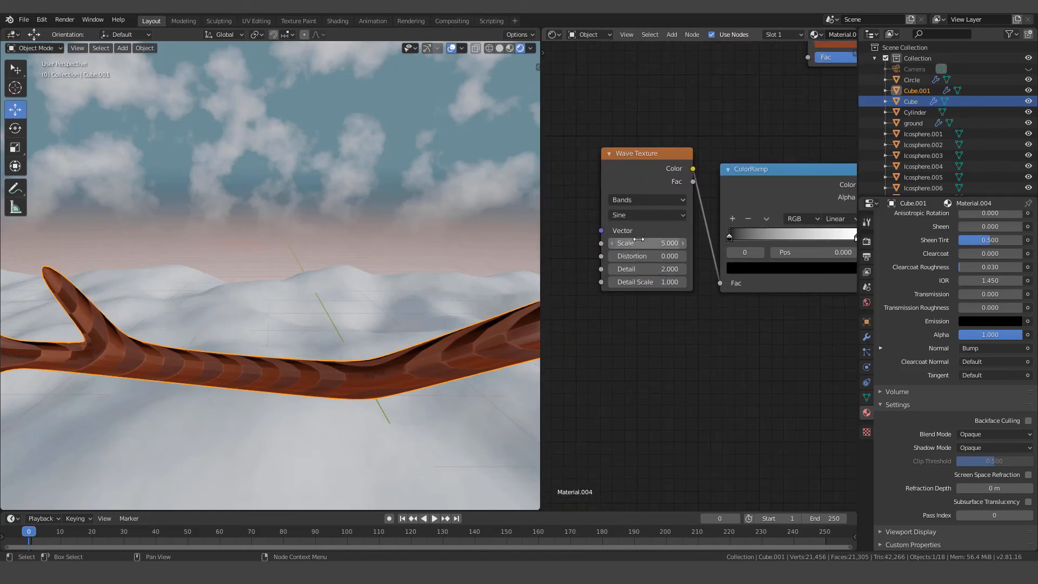
pyautogui.moveTo(658, 243); pyautogui.dragTo(789, 244)
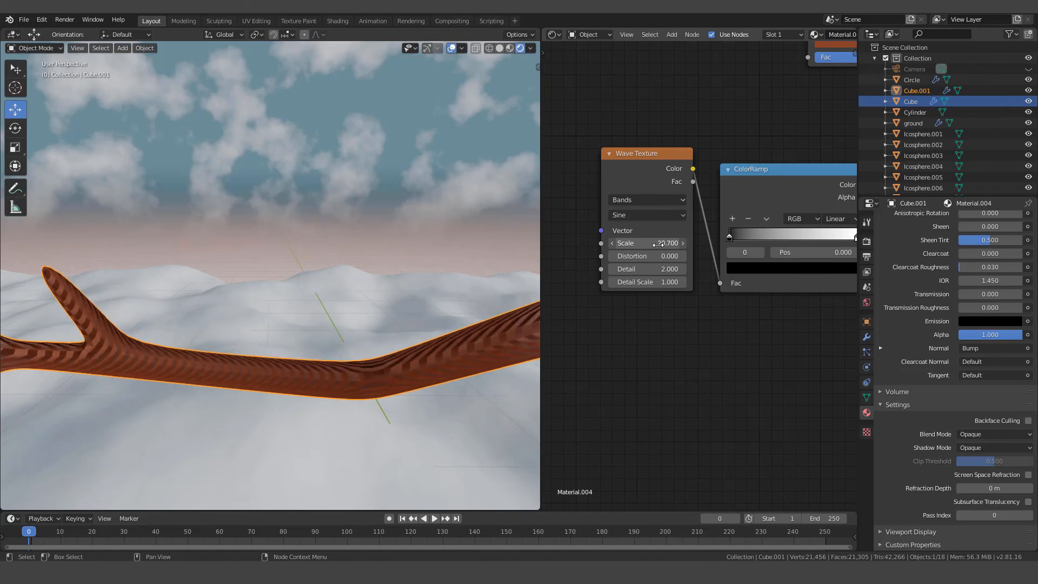
# Step: Set the Wave Texture's Distortion to 28.7 and its Detail to 16
pyautogui.moveTo(648, 256); pyautogui.dragTo(731, 255)
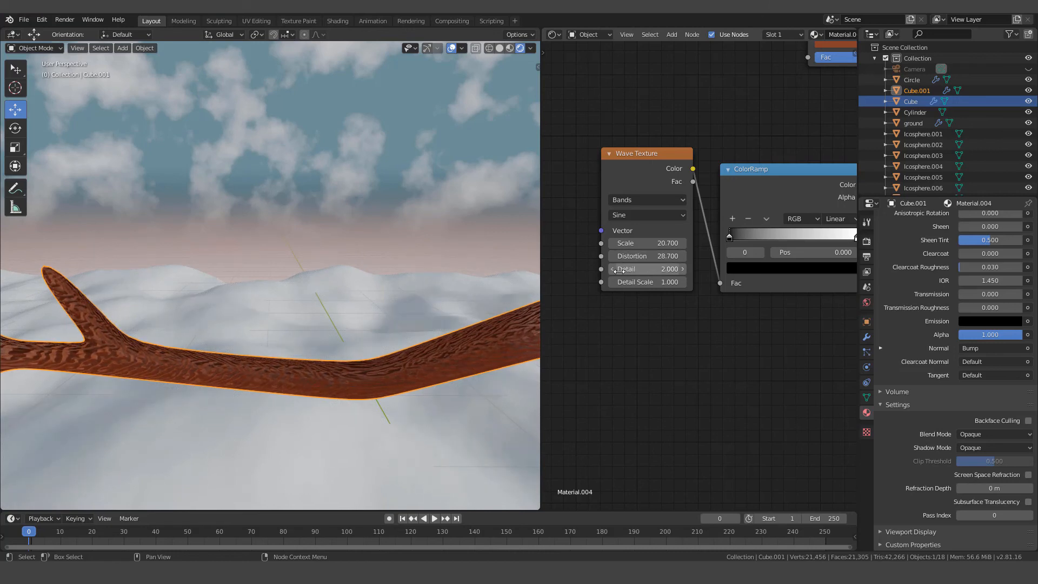
pyautogui.moveTo(636, 269); pyautogui.dragTo(648, 272)
pyautogui.moveTo(289, 370); pyautogui.dragTo(294, 362, button='middle')
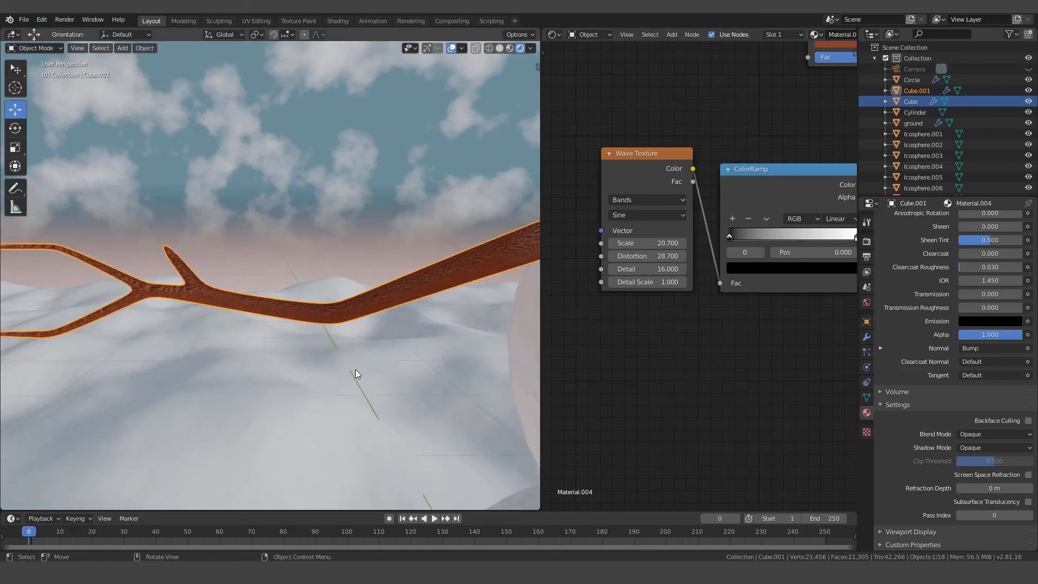
# Step: Try the black stop of the ColorRamp feeding the Bump node at about 0.486 and return it to 0
pyautogui.moveTo(713, 339); pyautogui.dragTo(848, 374, button='middle')
pyautogui.moveTo(699, 346); pyautogui.dragTo(655, 262, button='middle')
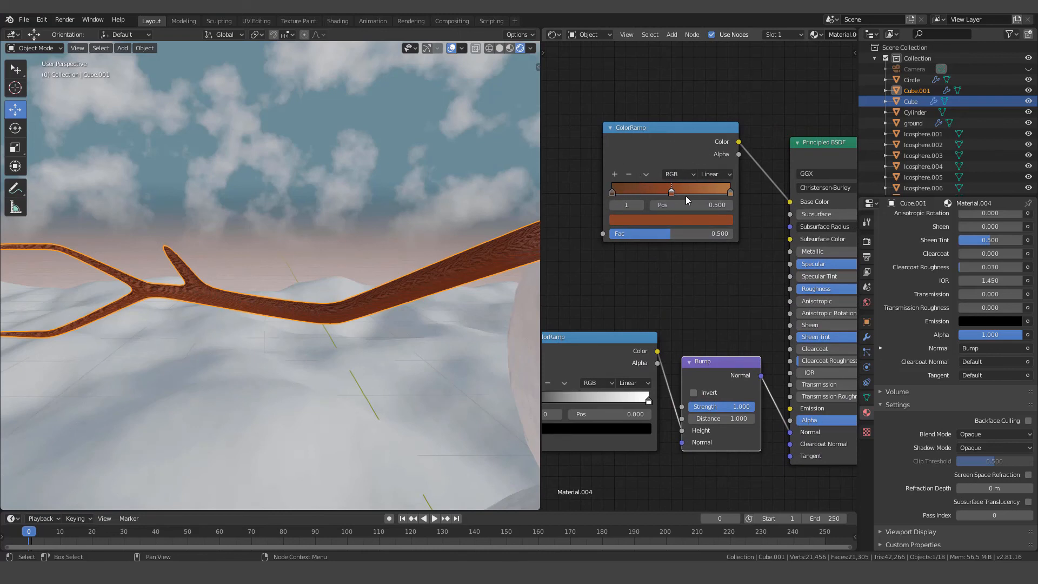
pyautogui.moveTo(673, 297); pyautogui.dragTo(702, 187, button='middle')
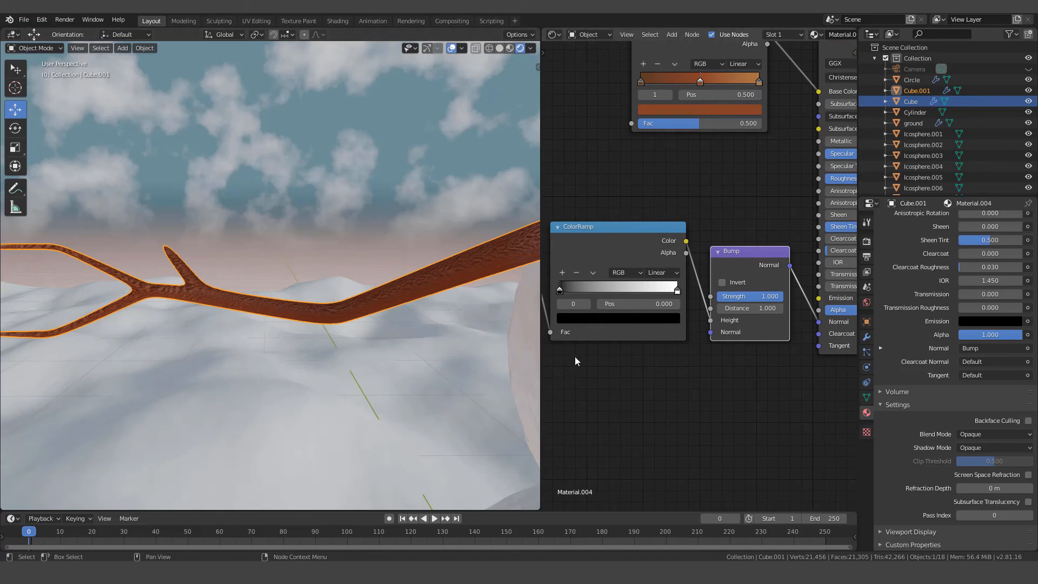
pyautogui.scroll(3, 575, 356)
pyautogui.scroll(1, 625, 349)
pyautogui.moveTo(625, 350); pyautogui.dragTo(690, 352, button='middle')
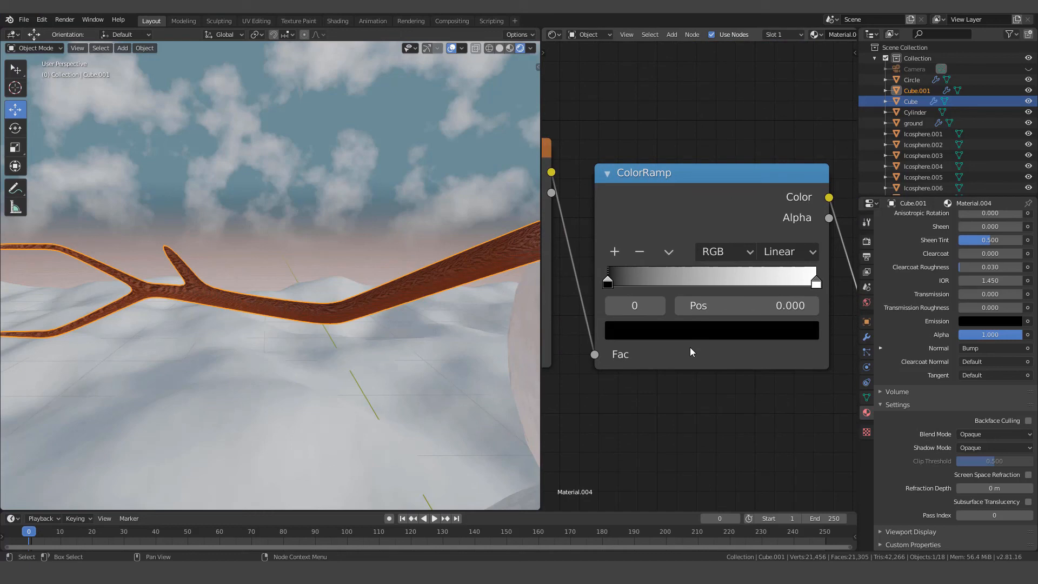
pyautogui.scroll(5, 448, 377)
pyautogui.scroll(-2, 449, 374)
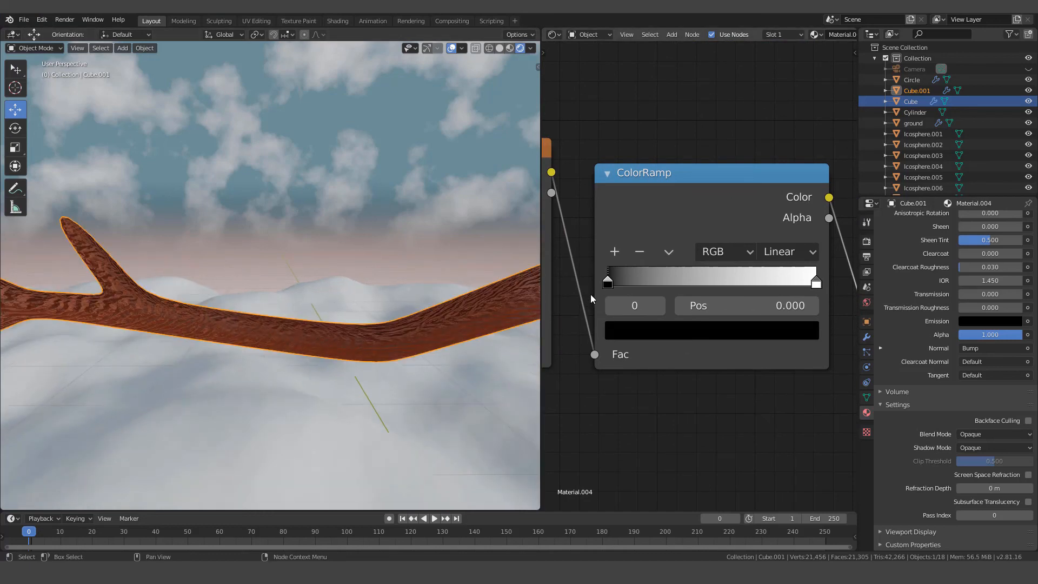
pyautogui.scroll(-1, 609, 286)
pyautogui.moveTo(618, 282); pyautogui.dragTo(714, 281)
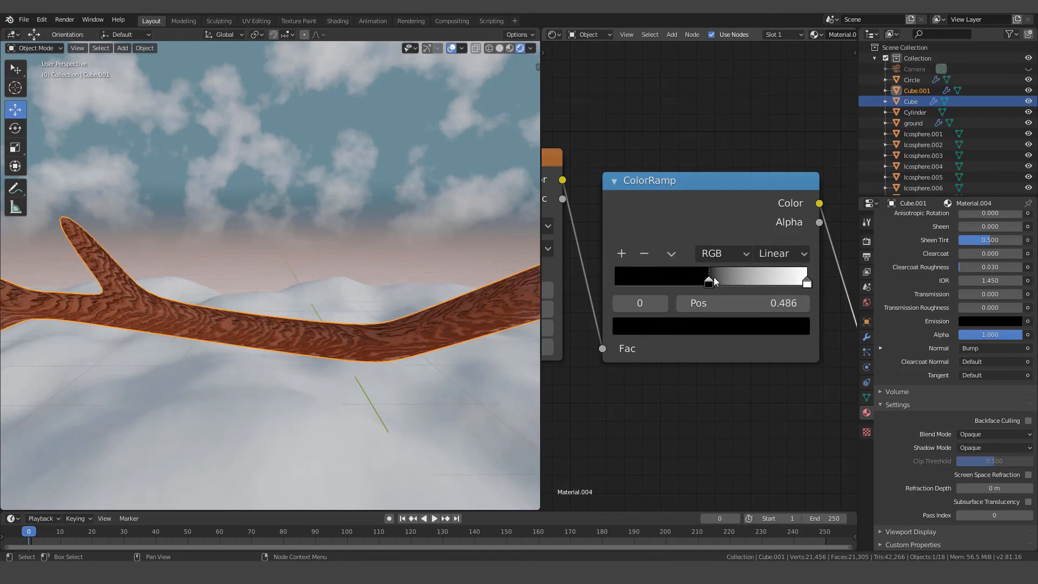
pyautogui.moveTo(805, 285)
pyautogui.mouseDown()
pyautogui.moveTo(727, 291)
pyautogui.moveTo(807, 282)
pyautogui.mouseUp()
pyautogui.moveTo(713, 285); pyautogui.dragTo(605, 327)
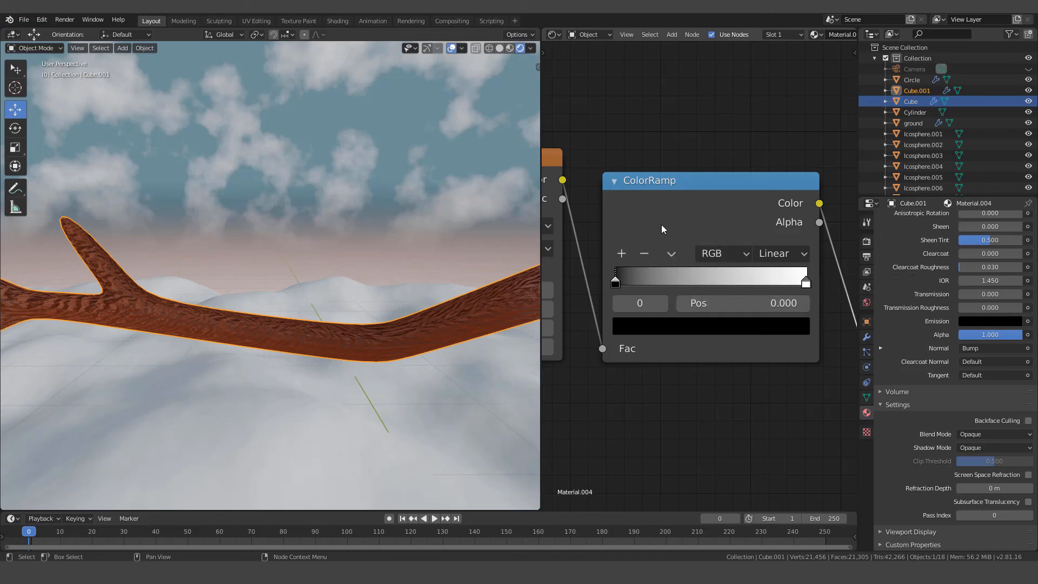
# Step: Reduce the Bump node's Strength to about 0.733
pyautogui.scroll(-2, 763, 366)
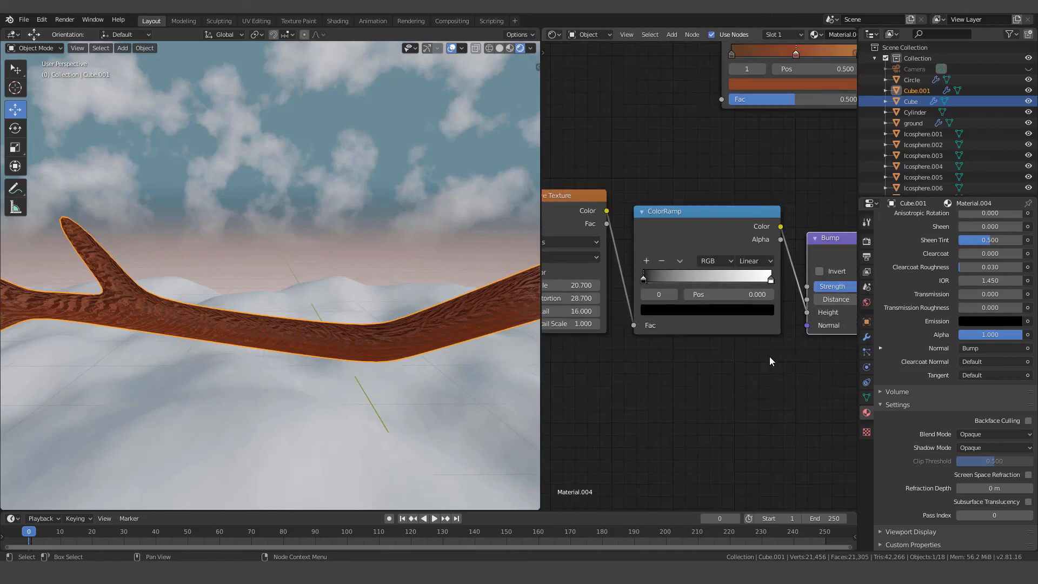
pyautogui.moveTo(770, 356); pyautogui.dragTo(676, 340, button='middle')
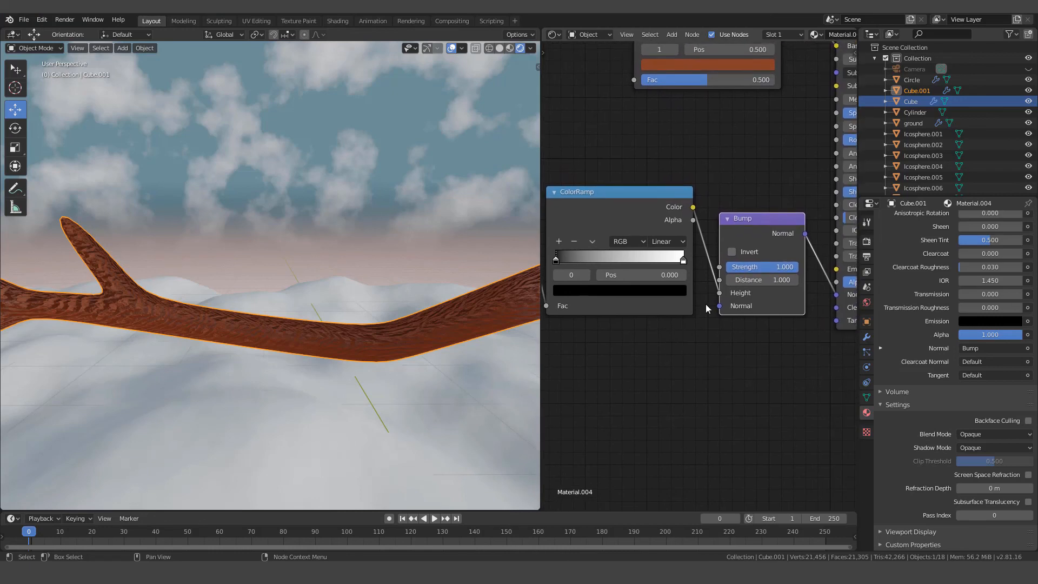
pyautogui.moveTo(788, 265); pyautogui.dragTo(767, 265)
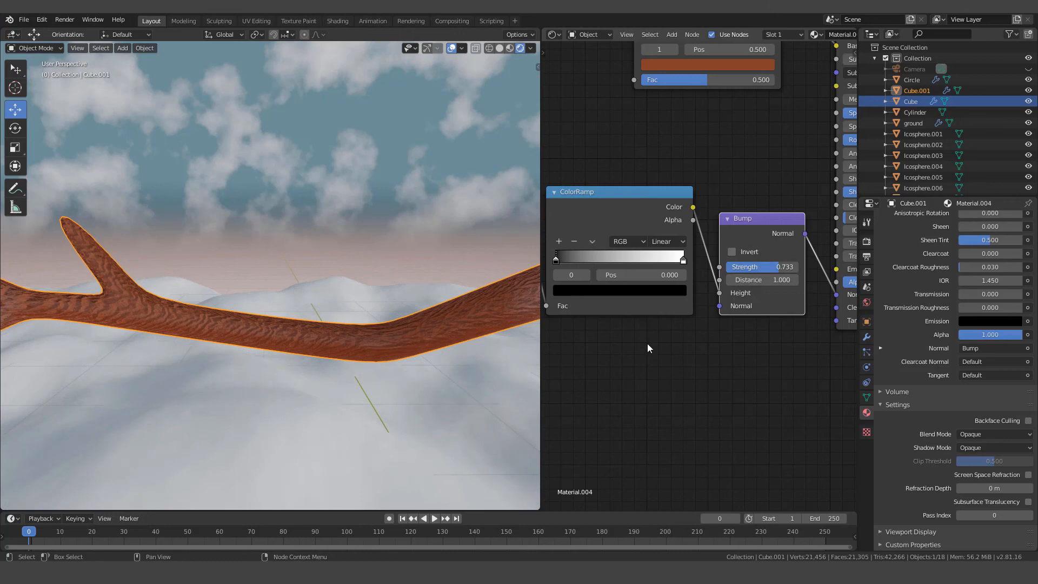
# Step: Widen the 3D viewport over the Shader Editor and check the bark arm against the whole snowman
pyautogui.scroll(-4, 378, 366)
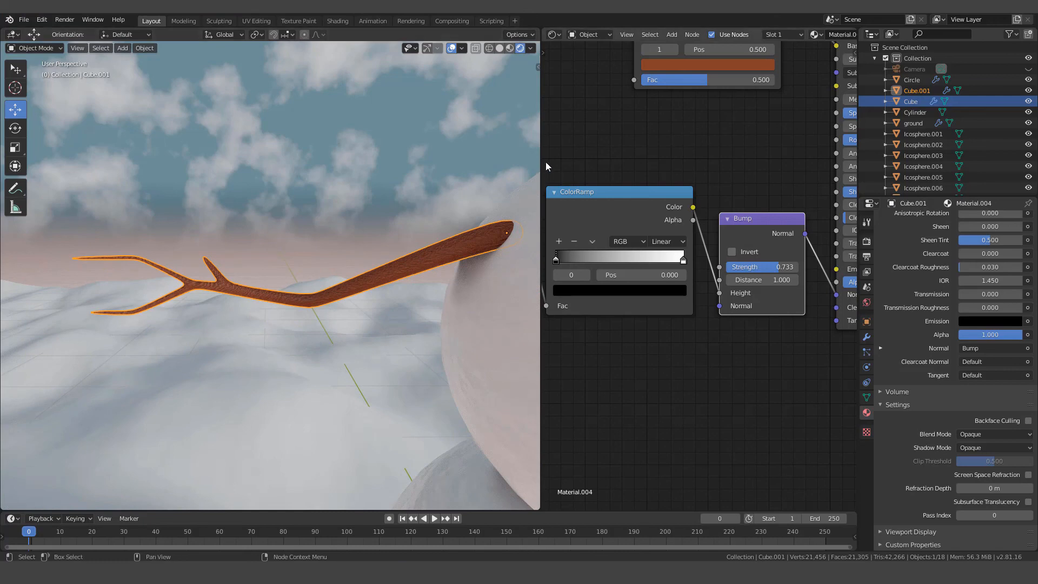
pyautogui.moveTo(541, 146); pyautogui.dragTo(808, 168)
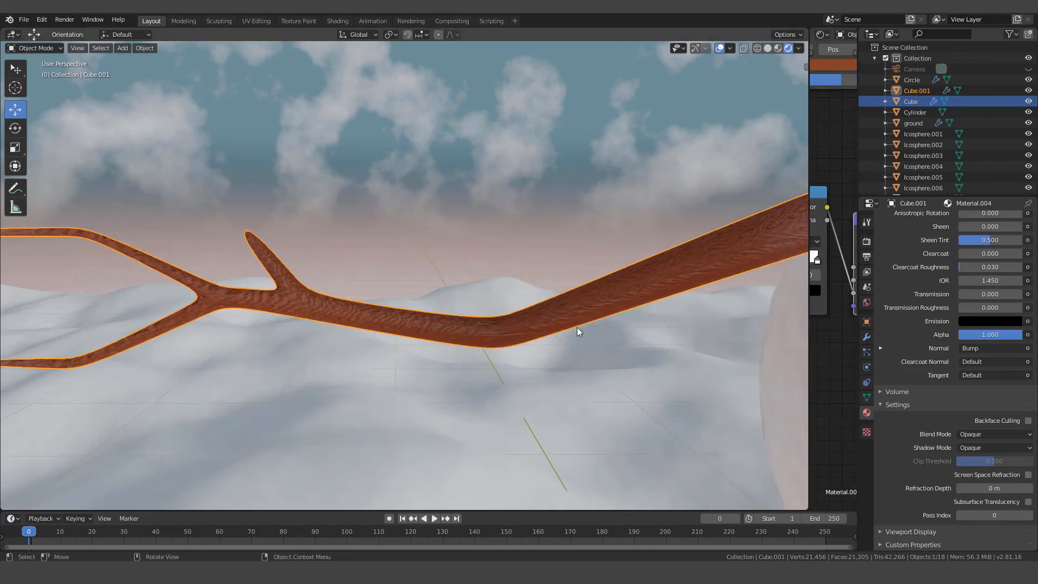
pyautogui.scroll(-6, 579, 327)
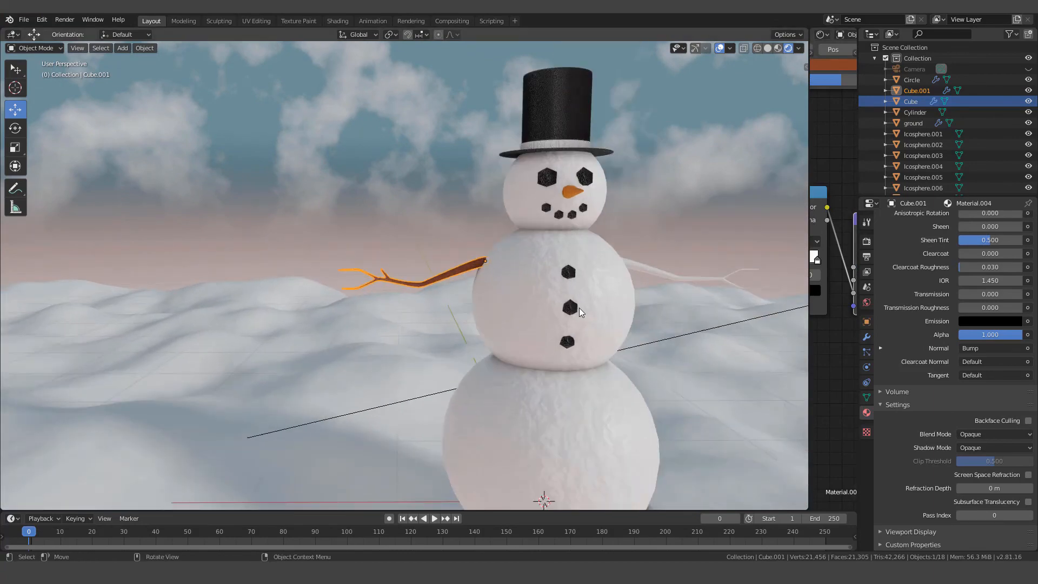
pyautogui.keyDown('shift'); pyautogui.moveTo(579, 307); pyautogui.dragTo(482, 307, button='middle'); pyautogui.keyUp('shift')
pyautogui.scroll(3, 480, 306)
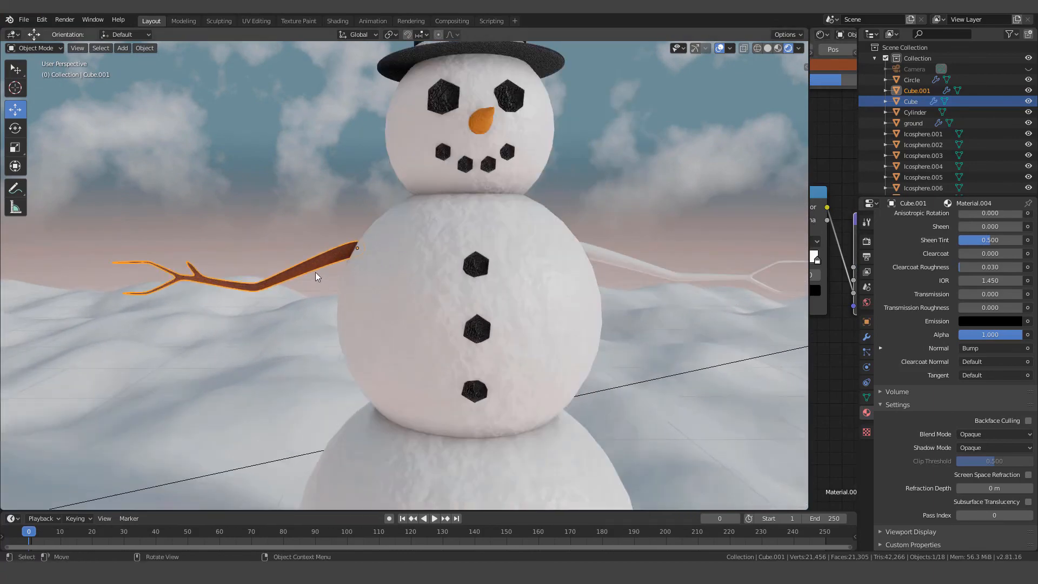
pyautogui.scroll(2, 316, 272)
pyautogui.scroll(-2, 315, 272)
# Step: Copy the bark material from the textured arm to the snowman's plain white arm with Copy Material to Selected
pyautogui.click(624, 262)
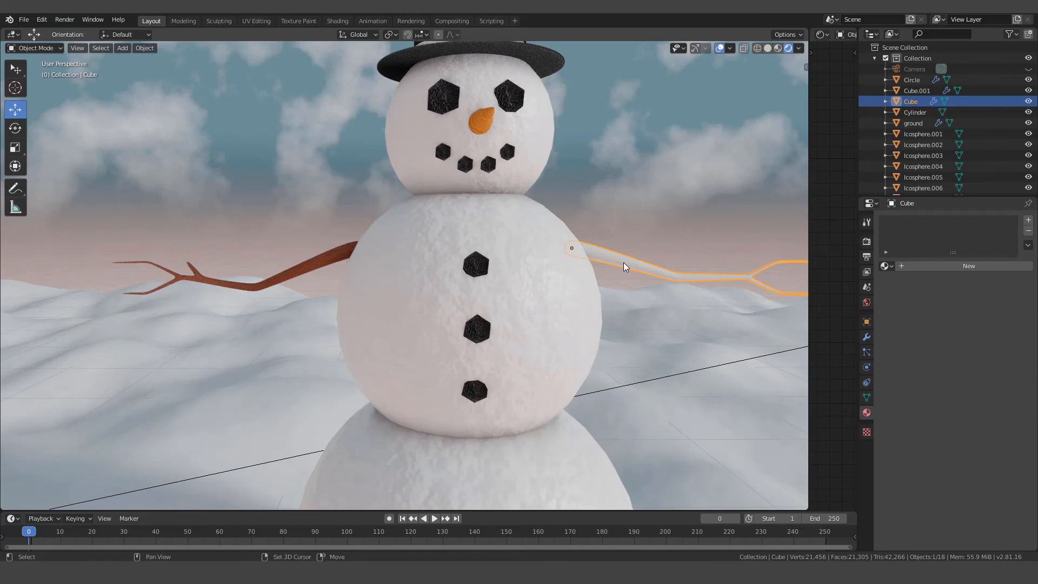
pyautogui.keyDown('shift'); pyautogui.click(318, 263); pyautogui.keyUp('shift')
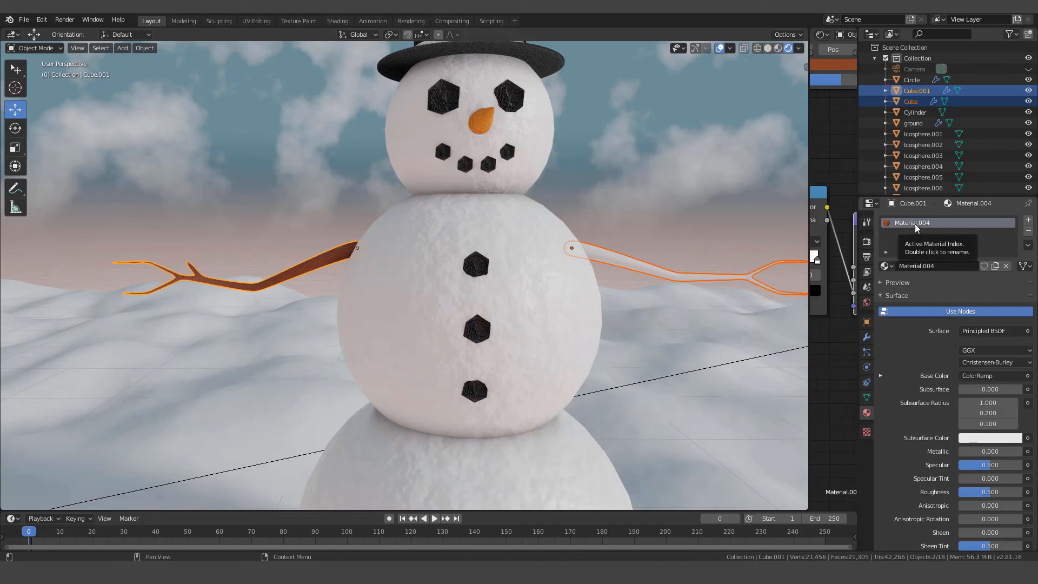
pyautogui.click(1029, 245)
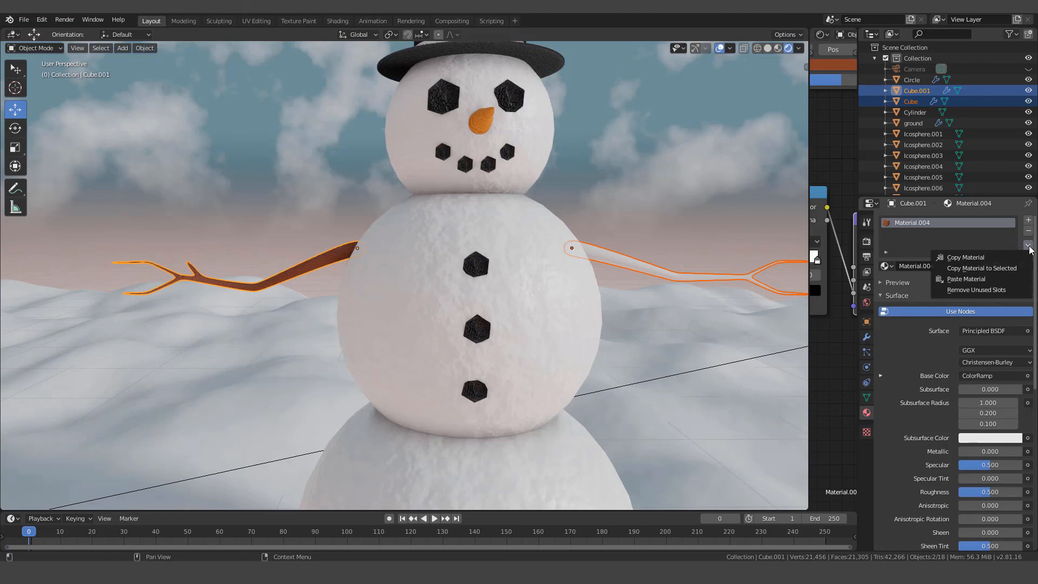
pyautogui.click(978, 268)
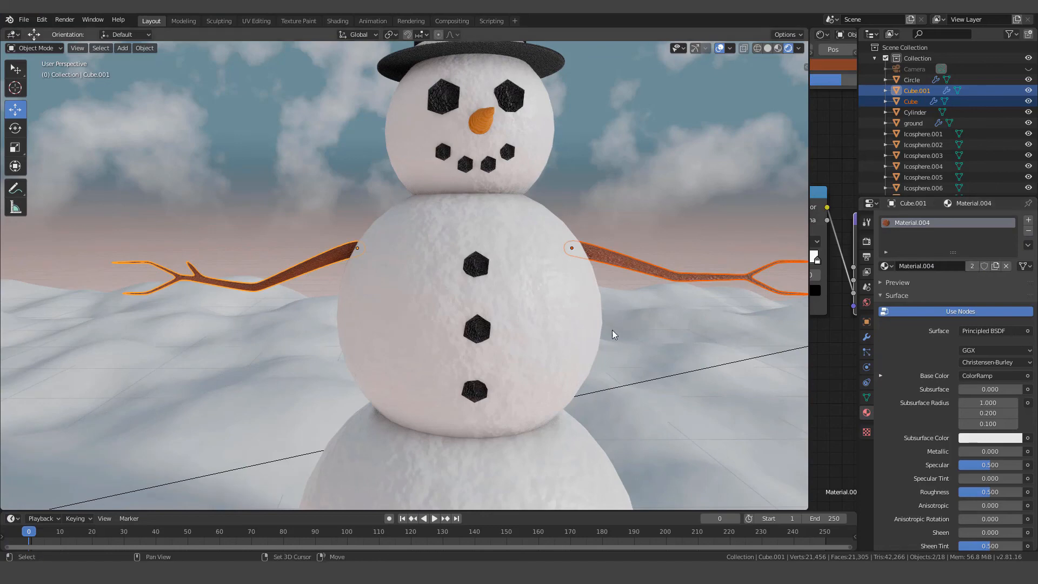
pyautogui.press('KP_Decimal')
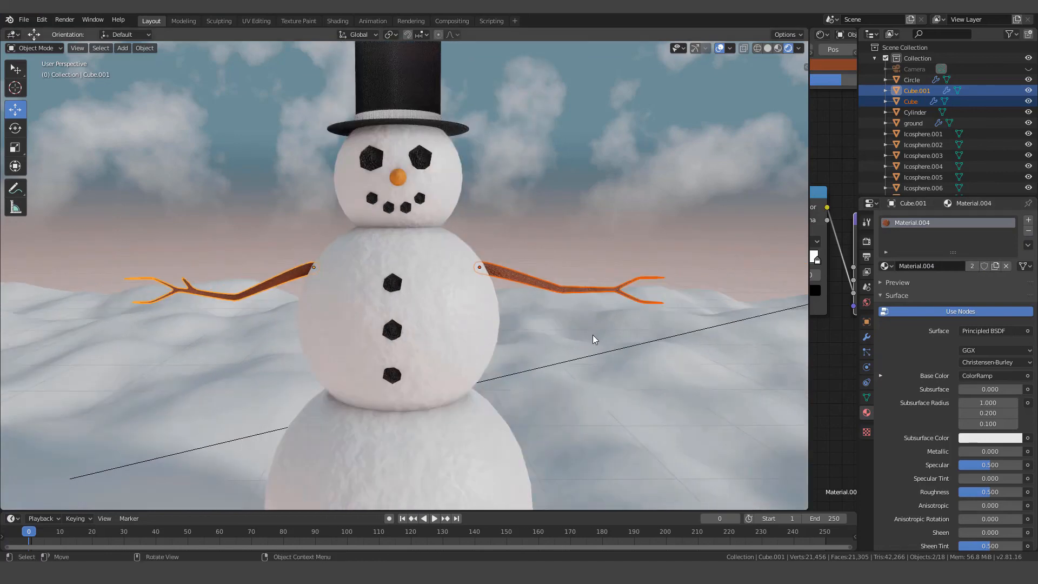
pyautogui.moveTo(592, 335)
pyautogui.mouseDown(button='middle')
pyautogui.moveTo(634, 333)
pyautogui.moveTo(592, 334)
pyautogui.mouseUp(button='middle')
pyautogui.scroll(3, 595, 333)
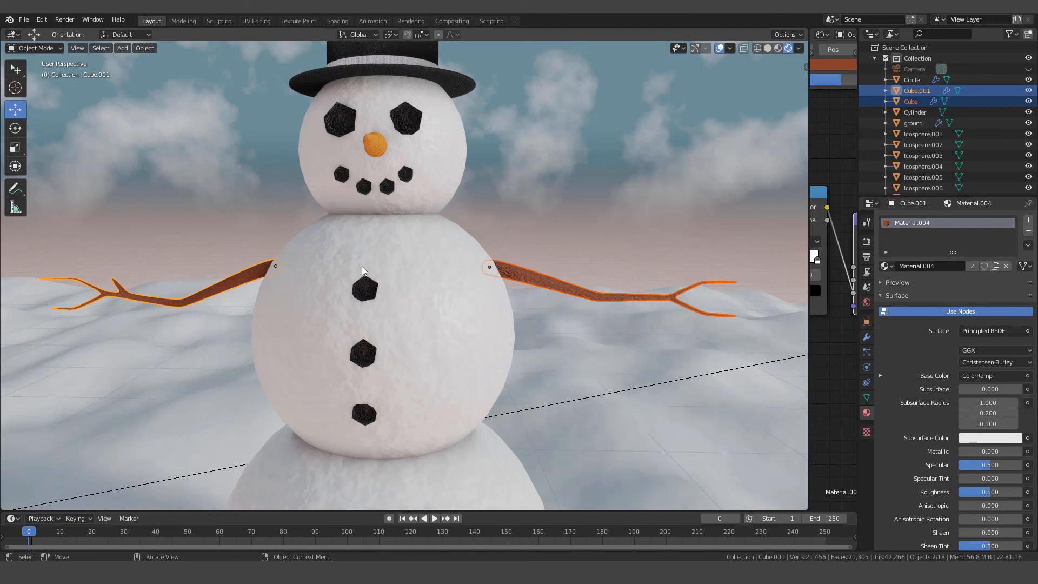
pyautogui.scroll(-3, 405, 335)
pyautogui.scroll(-2, 410, 329)
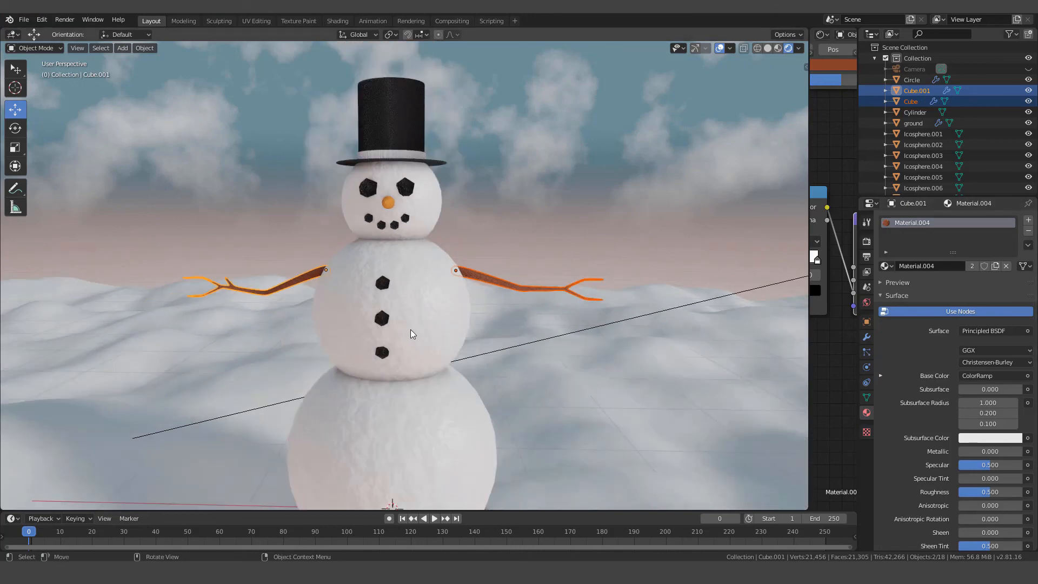